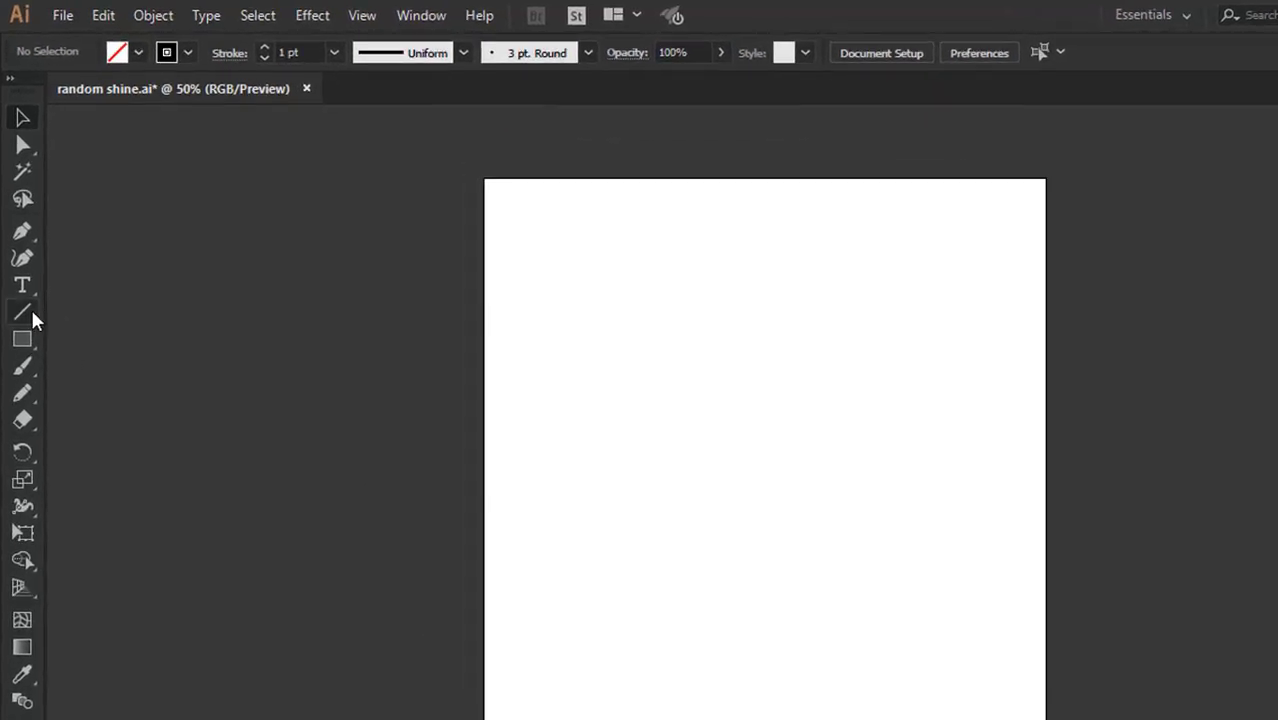
Step: Draw a vertical line down the artboard, centre it horizontally, and give it a 5 pt stroke
click(33, 313)
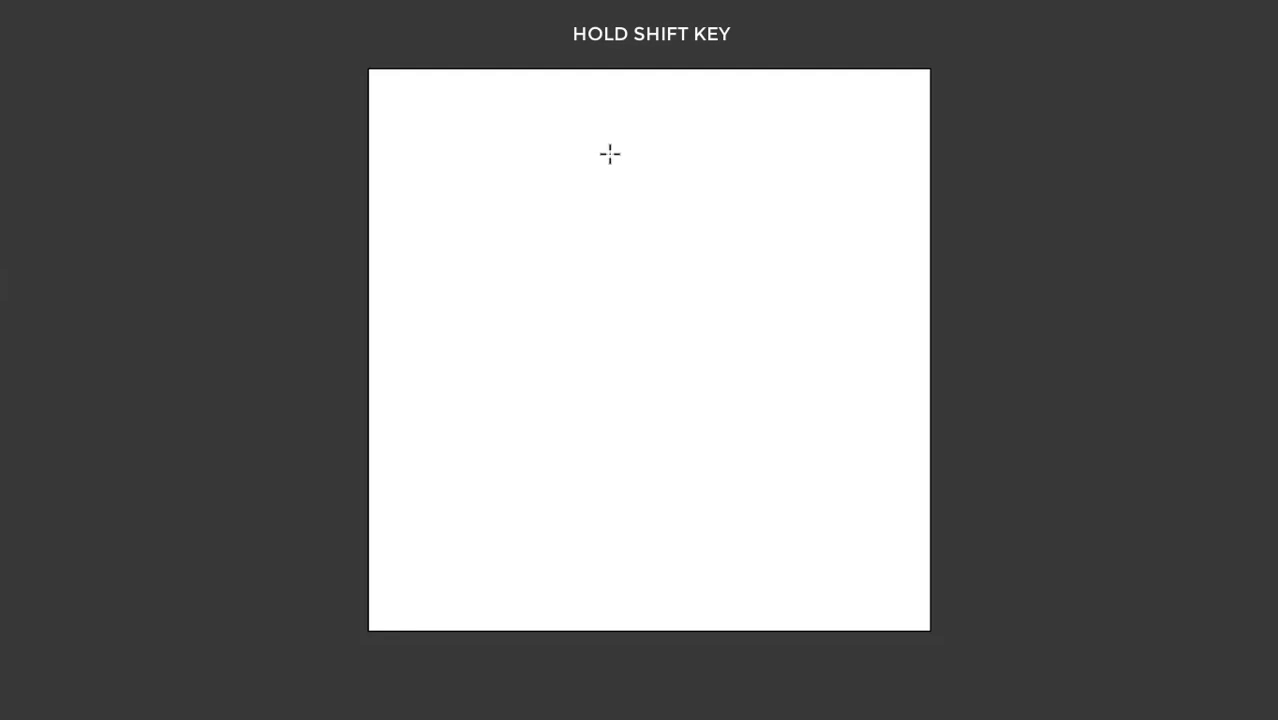
drag(610, 153, 627, 527)
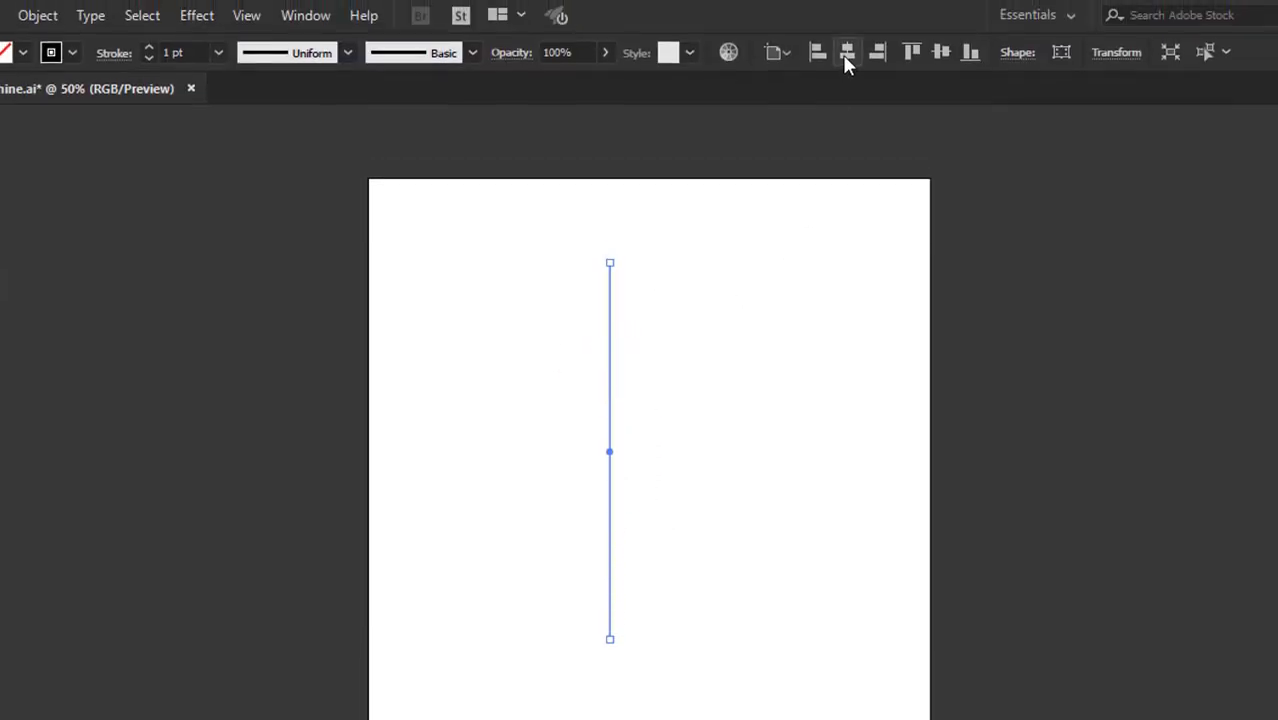
click(844, 56)
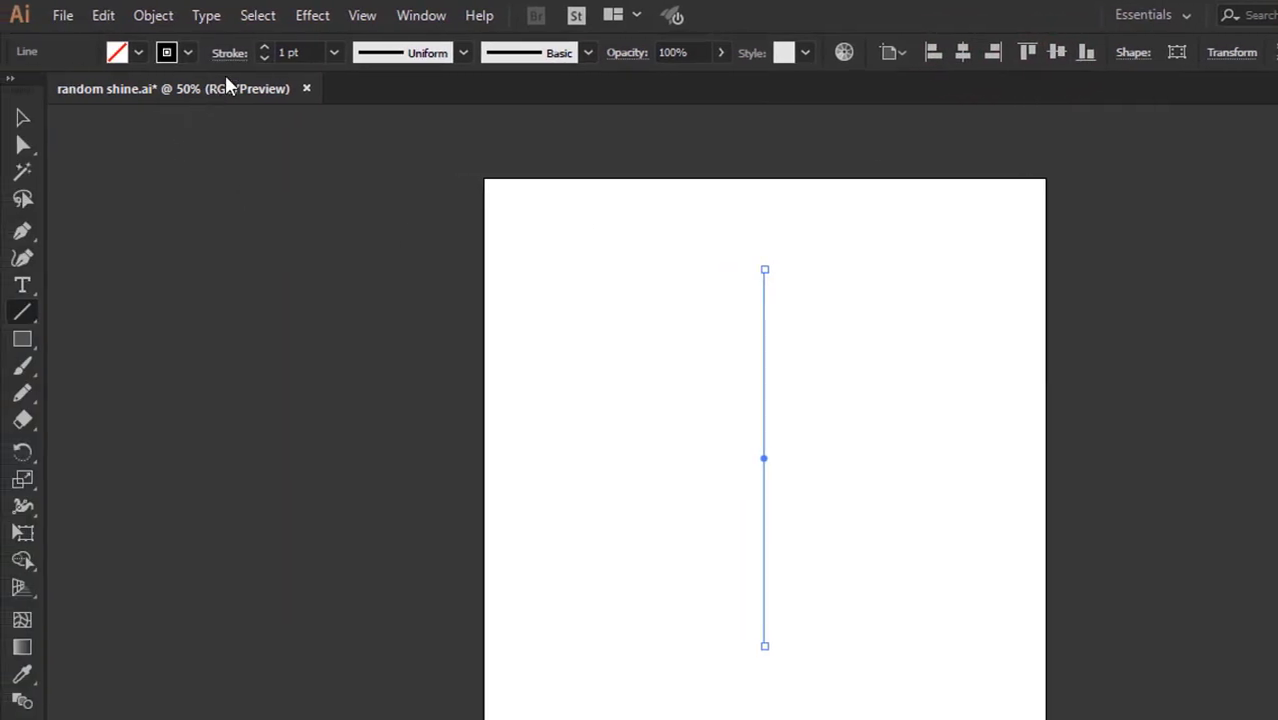
click(262, 48)
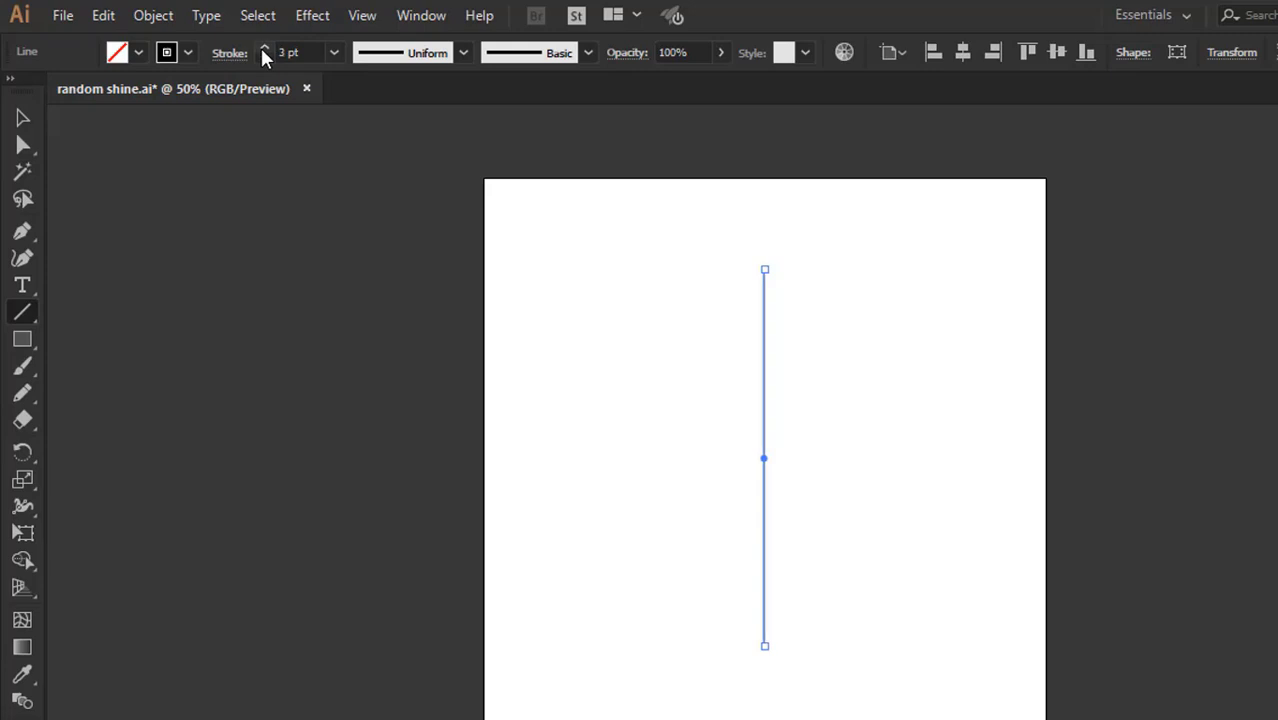
click(264, 48)
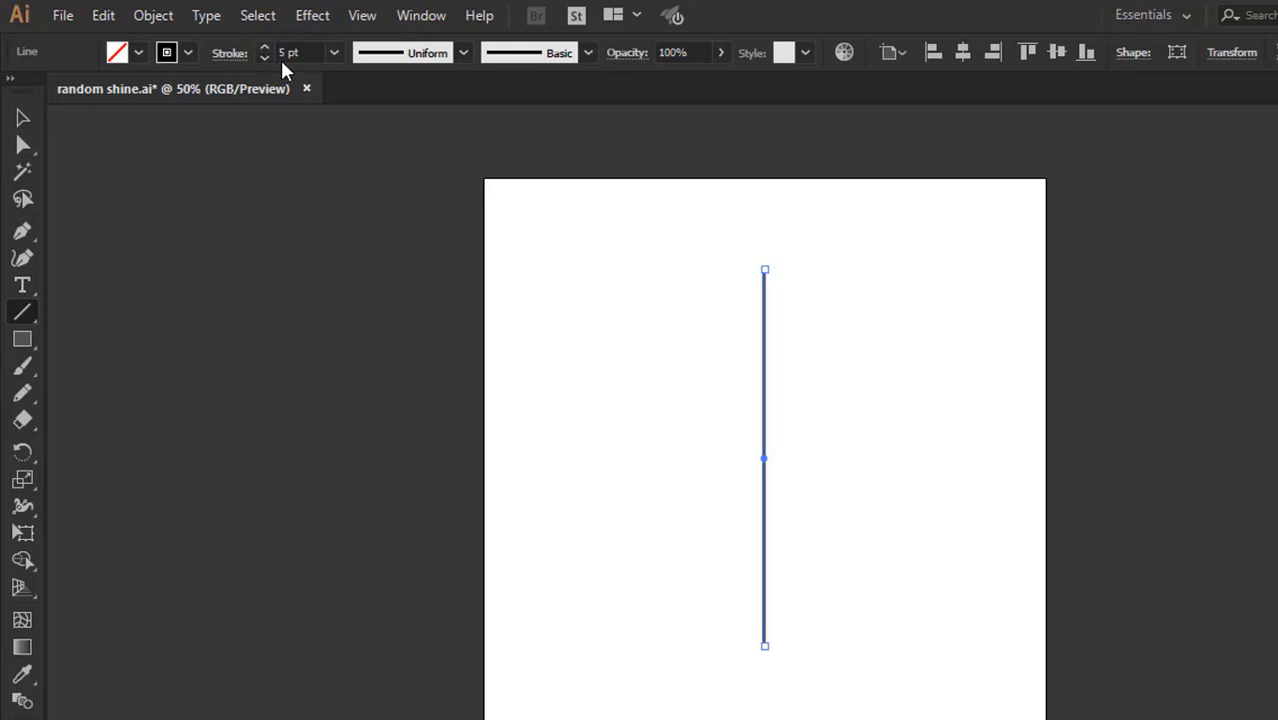
Step: Hide the interface to view the artboard alone and reselect the vertical line
click(24, 120)
key(f)
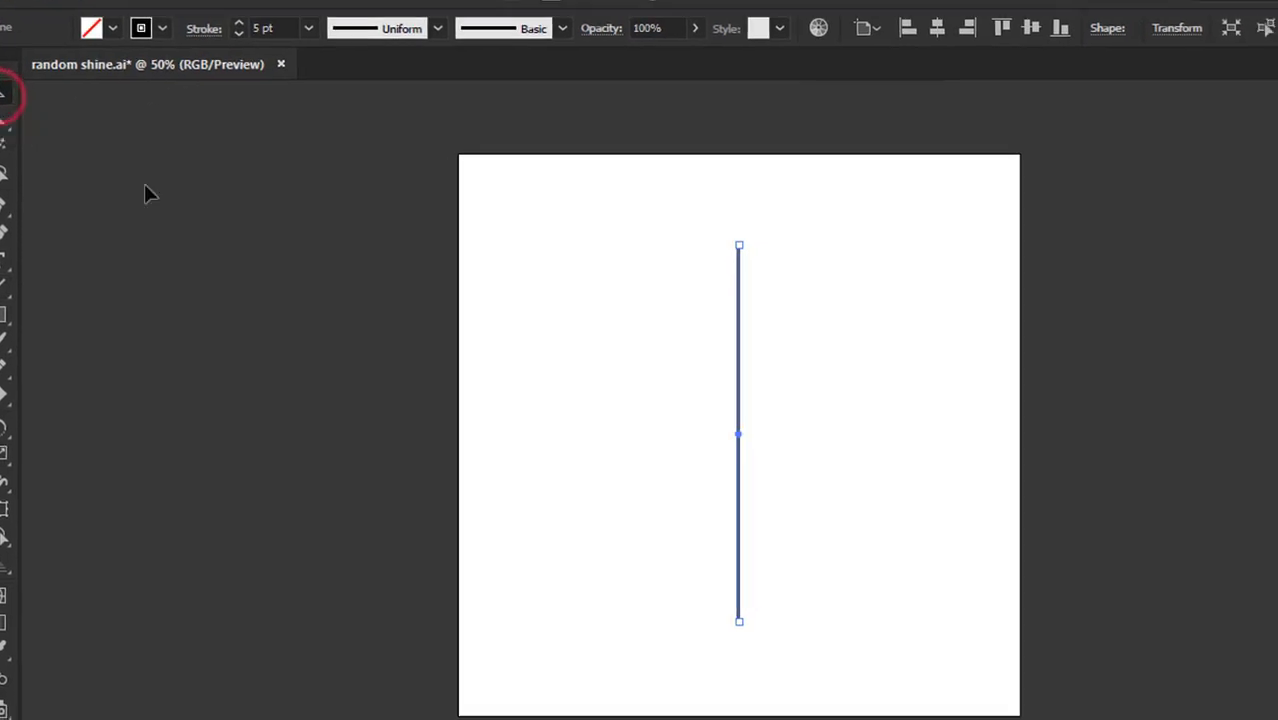
click(736, 232)
drag(733, 177, 545, 290)
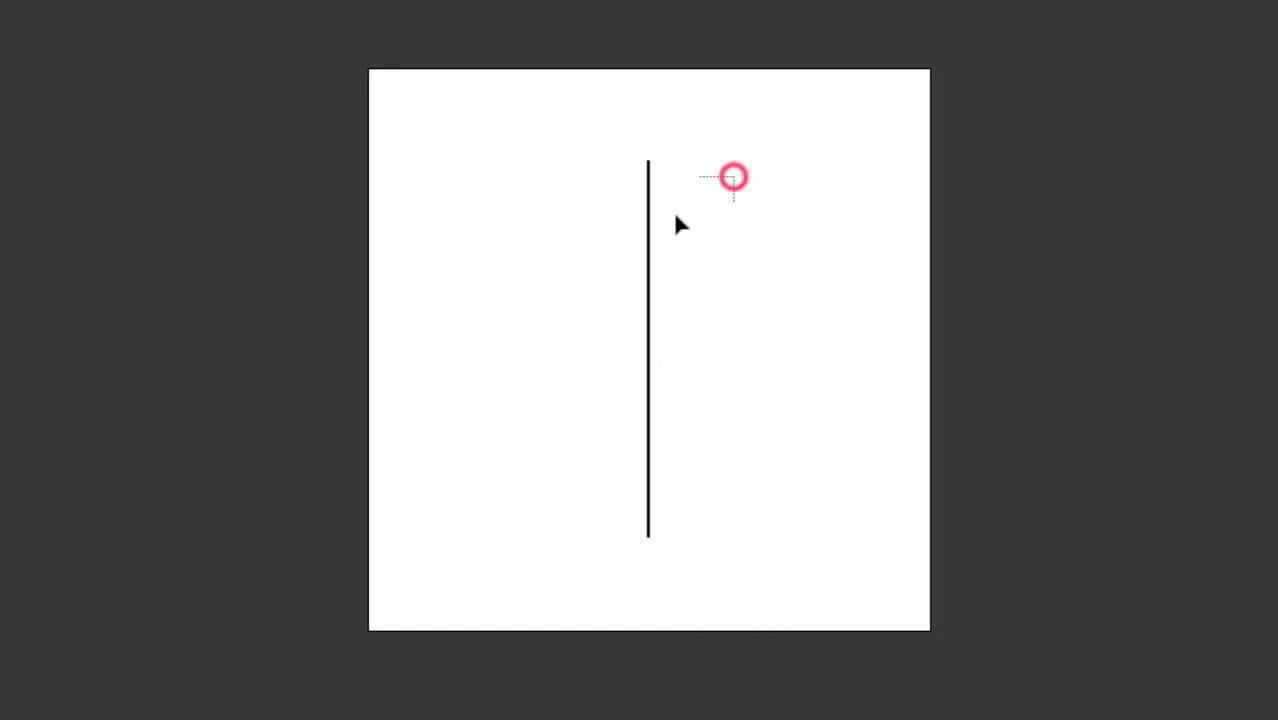
Step: Restore the panels and bring up the Transform effect, moving its dialog off the artwork
key(f)
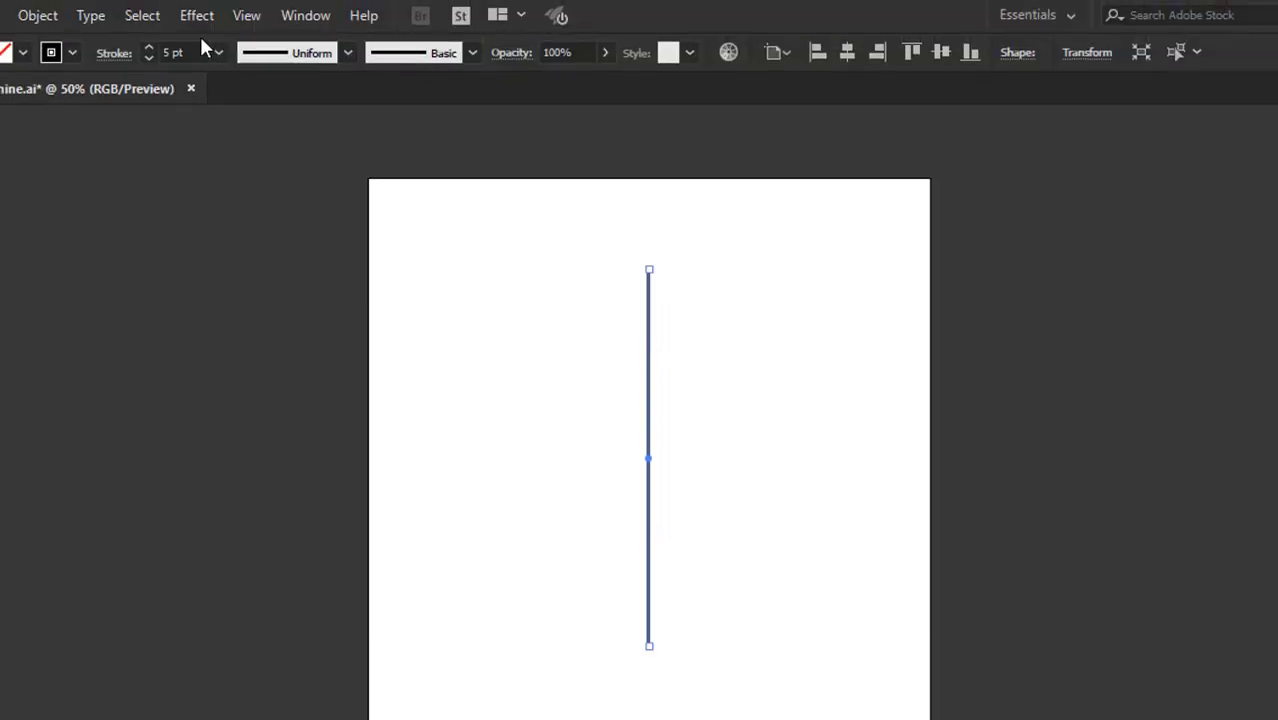
click(198, 12)
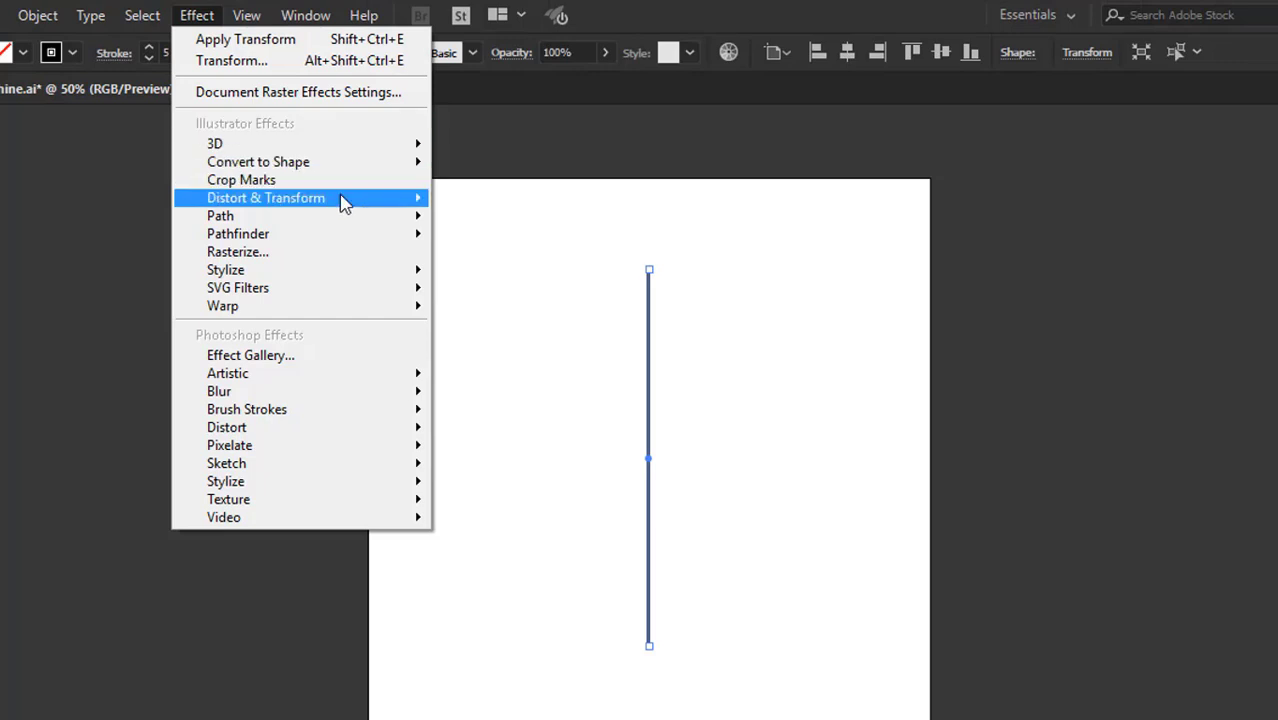
click(339, 197)
click(505, 280)
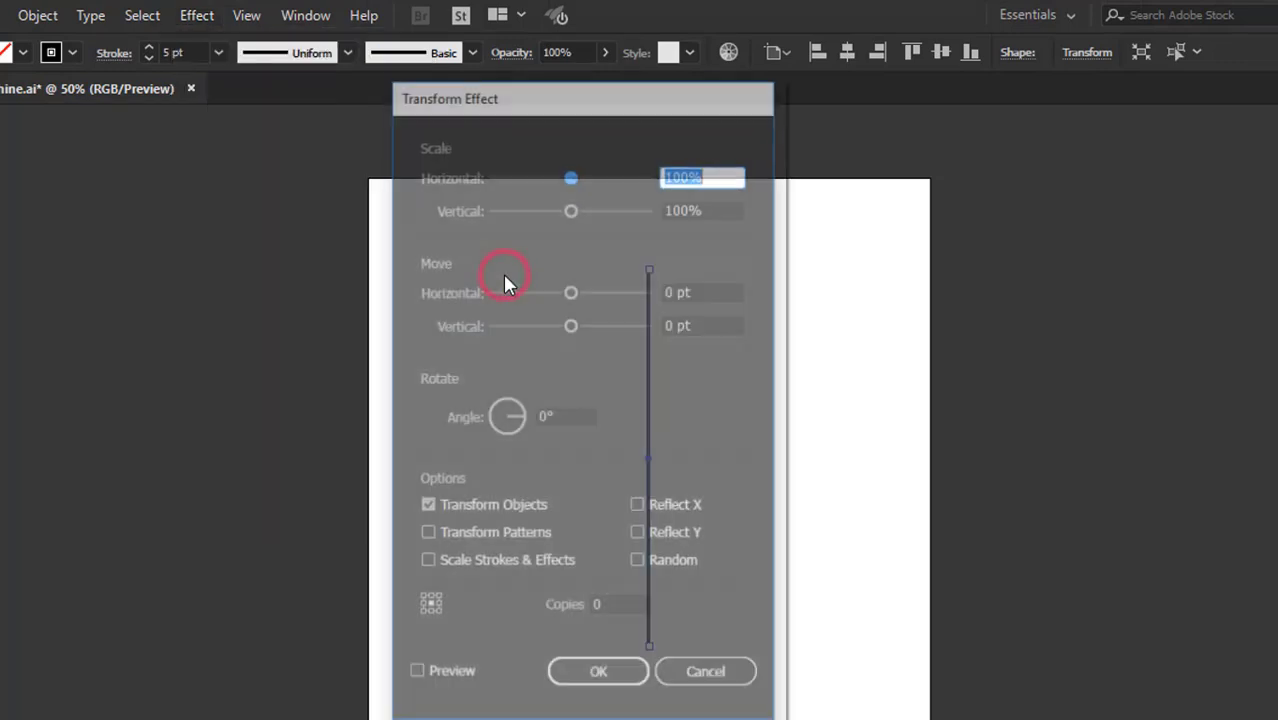
drag(545, 103, 952, 52)
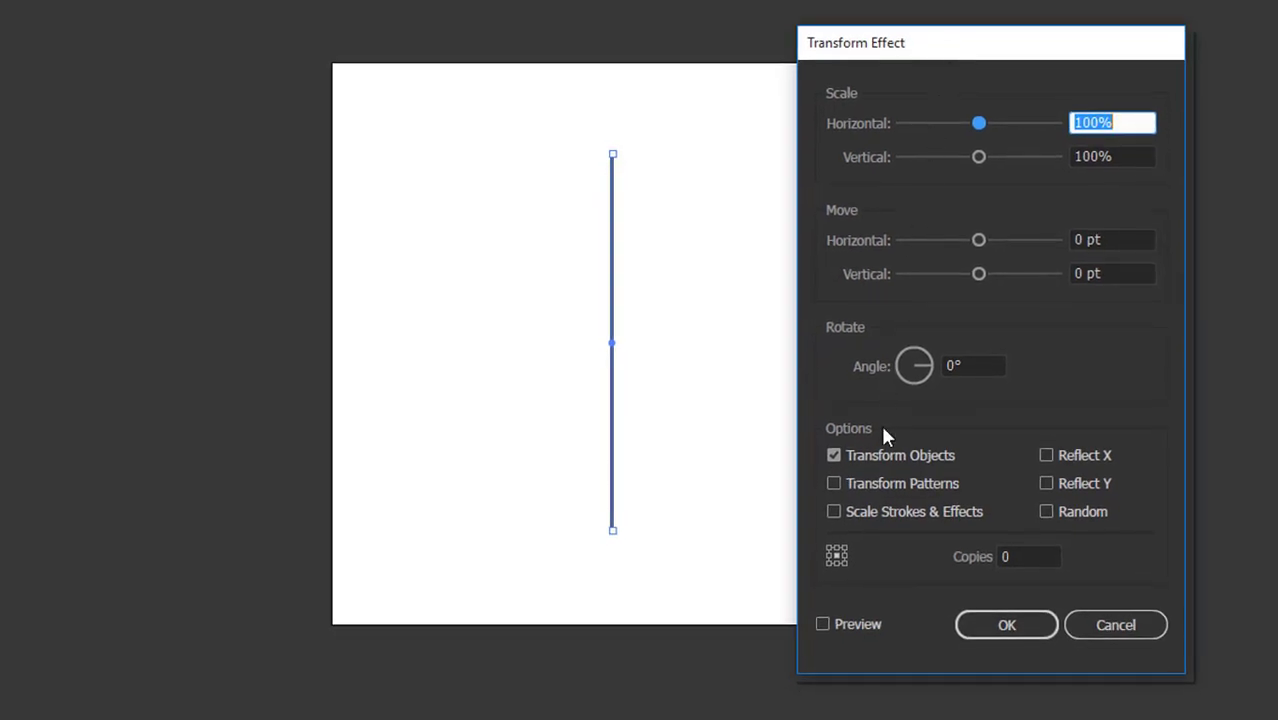
Step: Apply a previewed Transform effect rotating 10° with 17 copies to complete the starburst
click(871, 624)
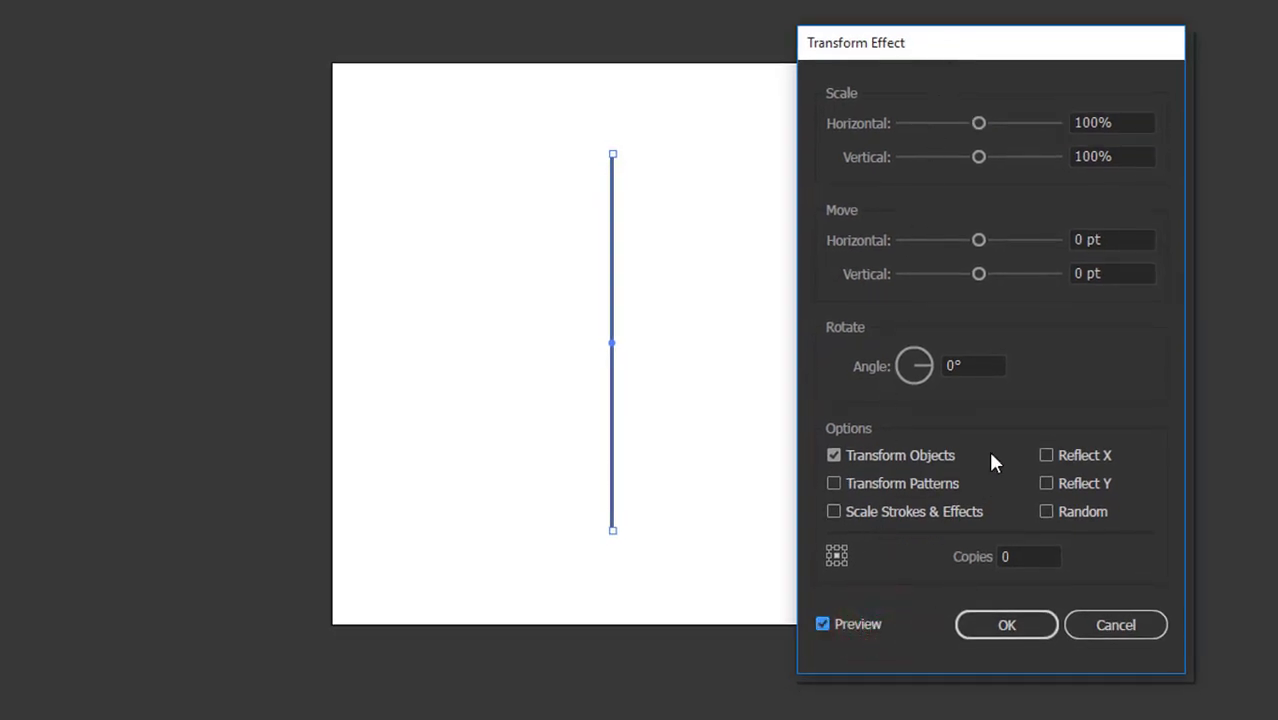
click(989, 361)
key(Up)
key(Up)
key(Up)
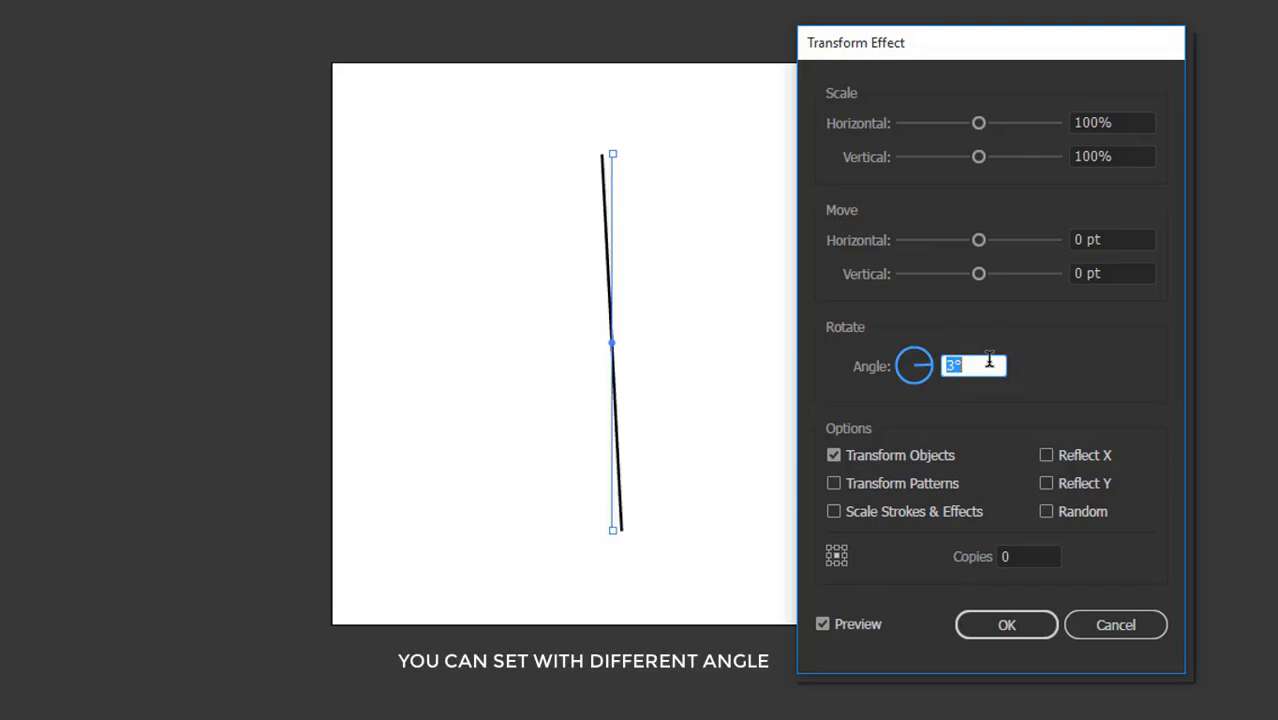
key(Up)
key(Up)
key(Up)
key(Up)
key(Up)
key(Up)
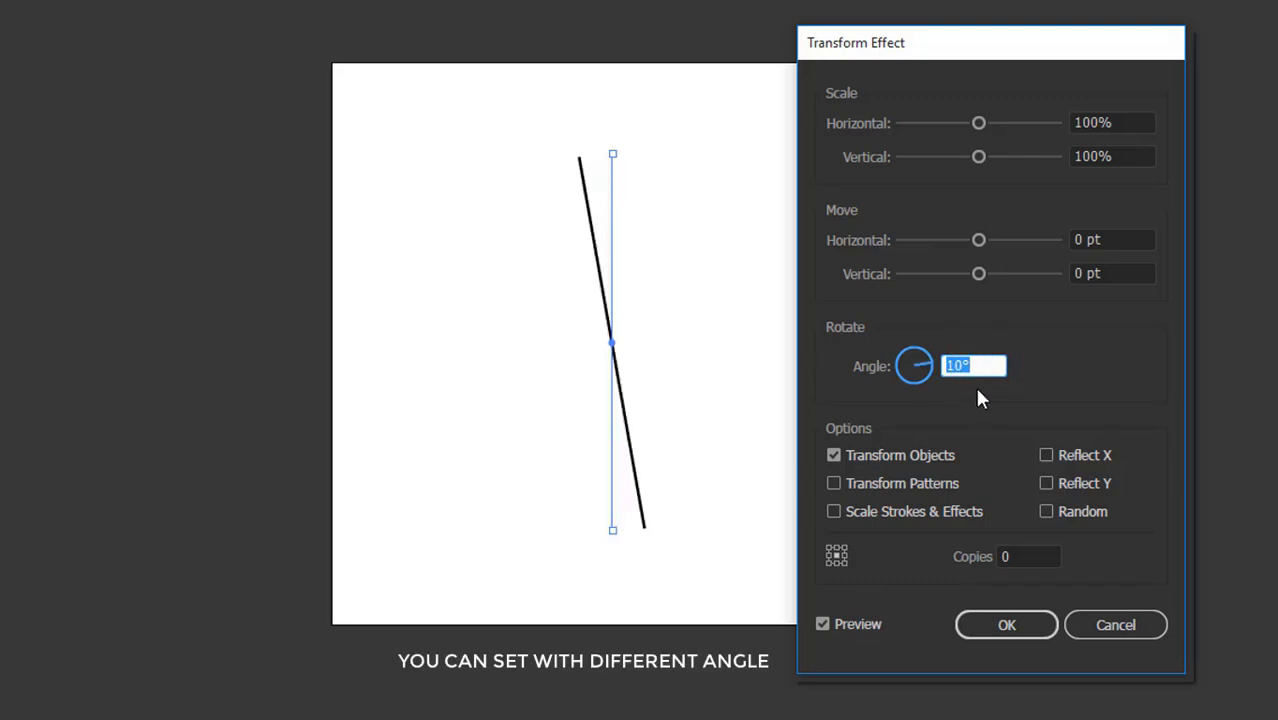
click(1010, 557)
key(Up)
key(Up)
key(Up)
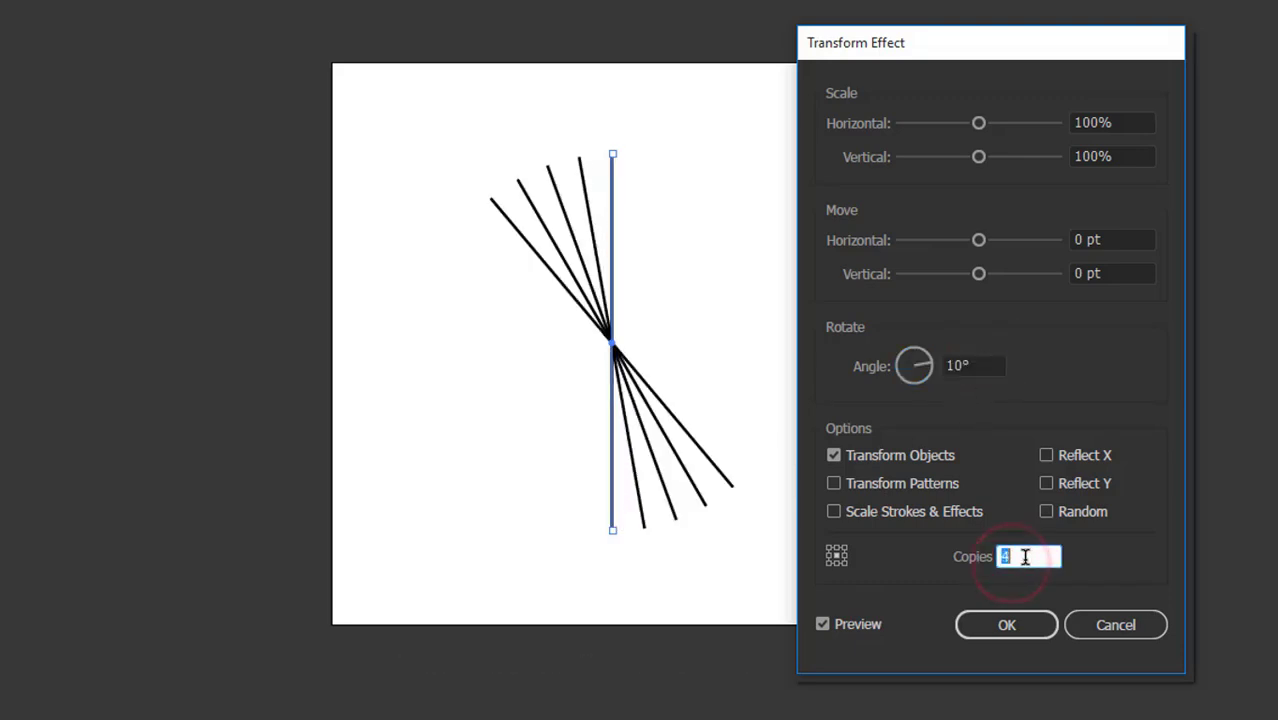
key(Up)
key(Up)
key(Up)
key(Up)
key(Up)
key(Up)
key(Up)
key(Up)
key(Up)
key(Up)
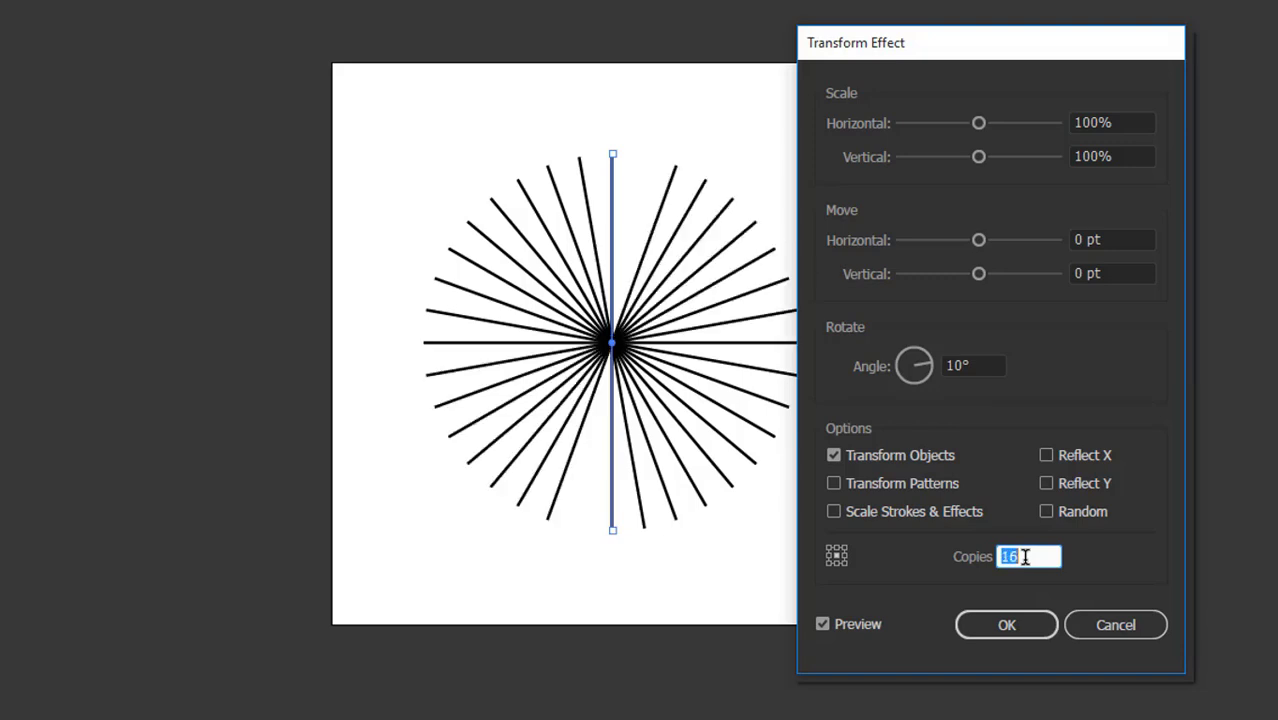
key(Up)
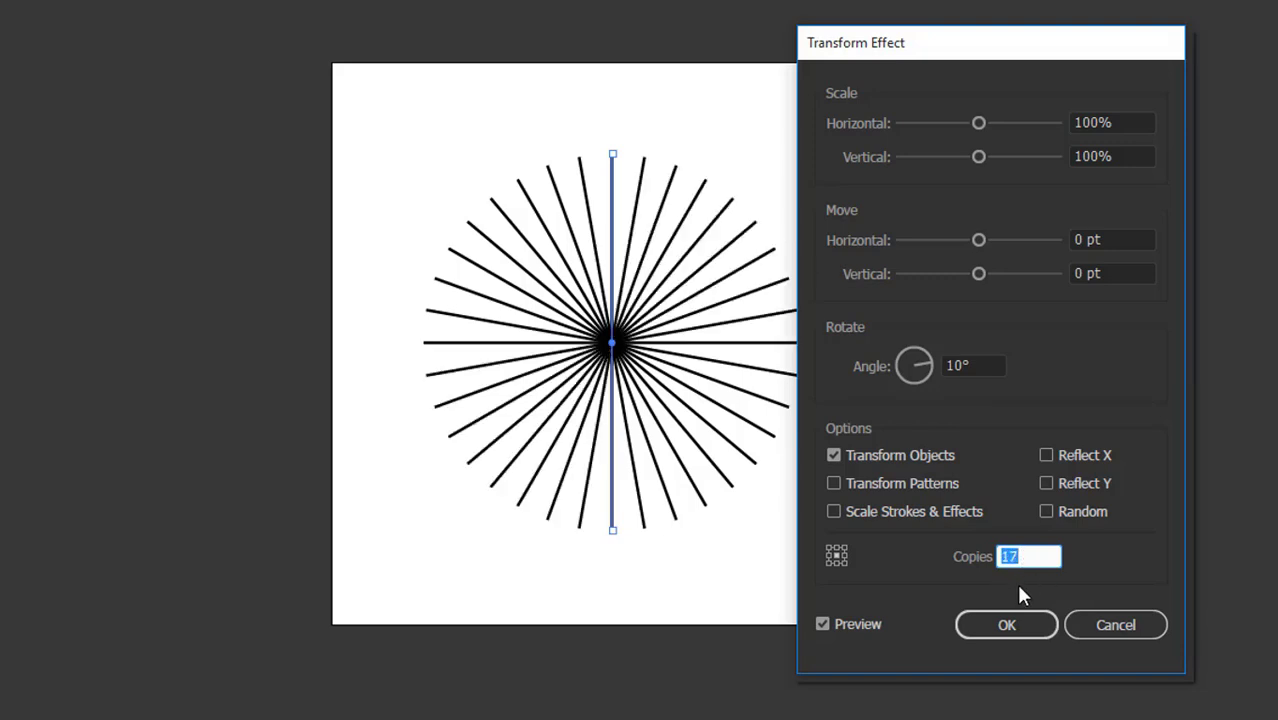
click(1005, 630)
Step: Expand the starburst's appearance and ungroup it into separate line paths
click(966, 375)
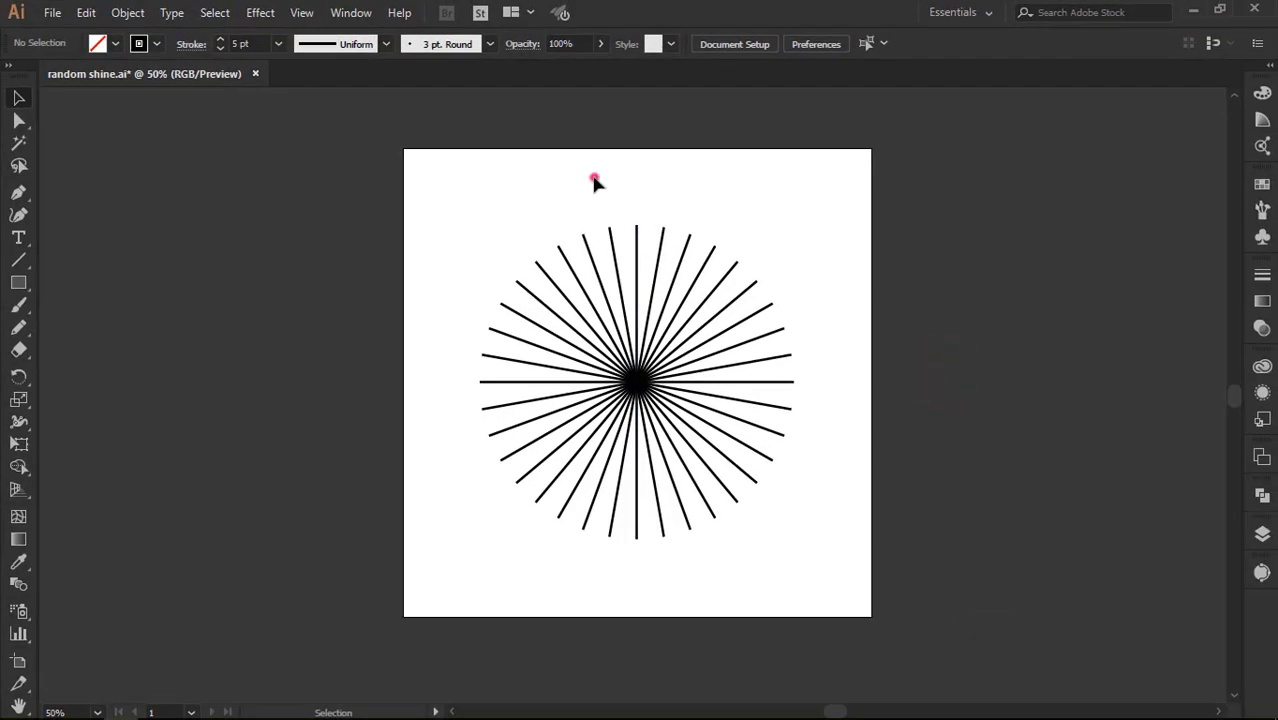
drag(594, 181, 752, 297)
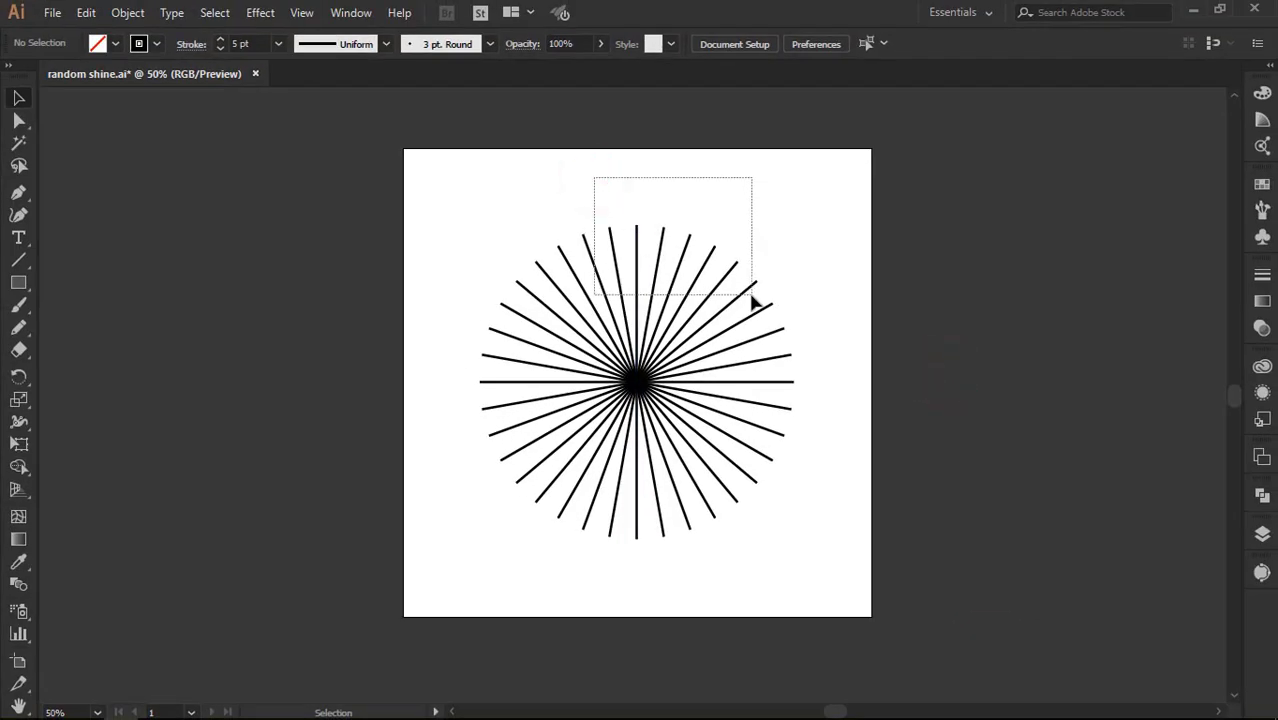
click(141, 14)
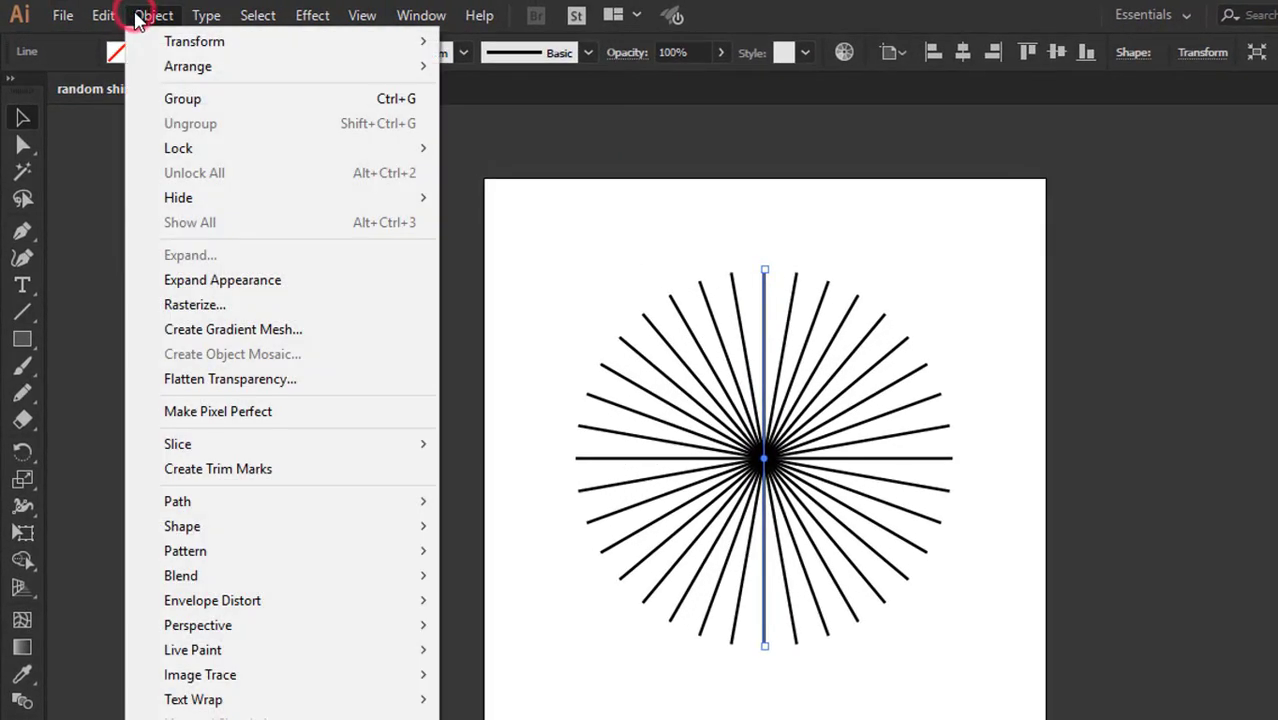
click(192, 281)
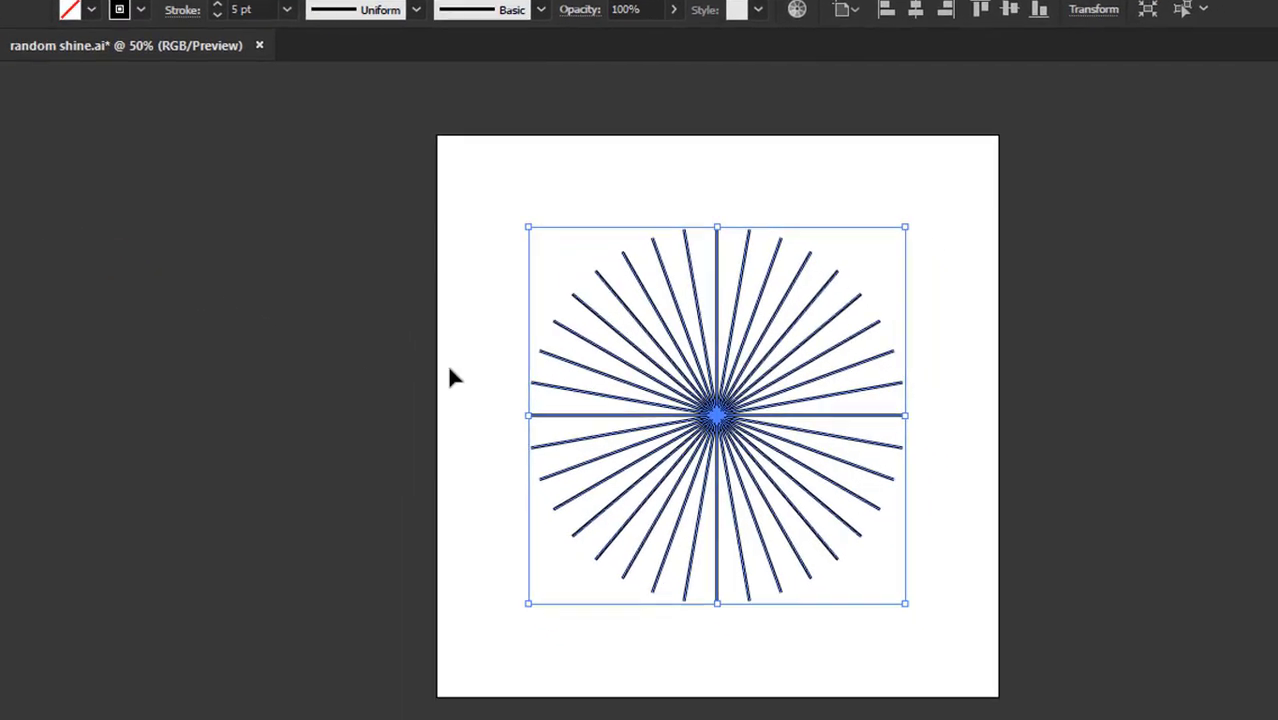
right_click(700, 298)
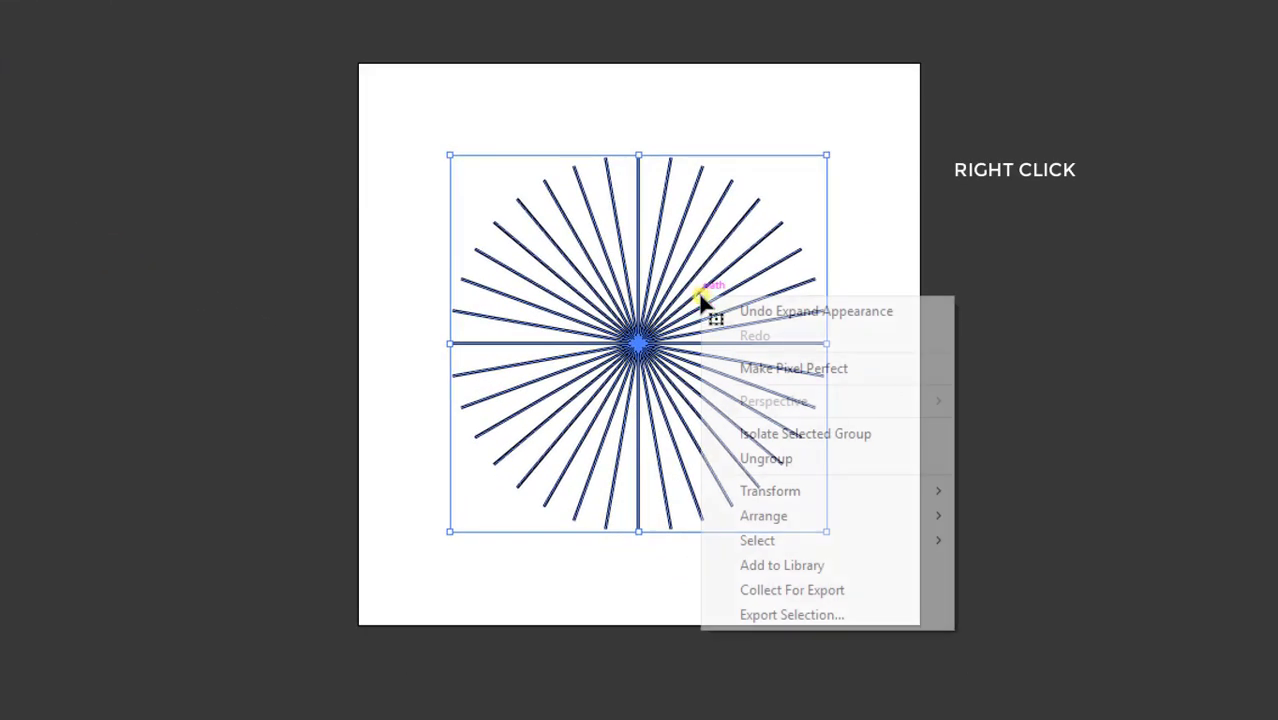
click(763, 459)
Step: Marquee-select all the separate starburst lines
click(892, 360)
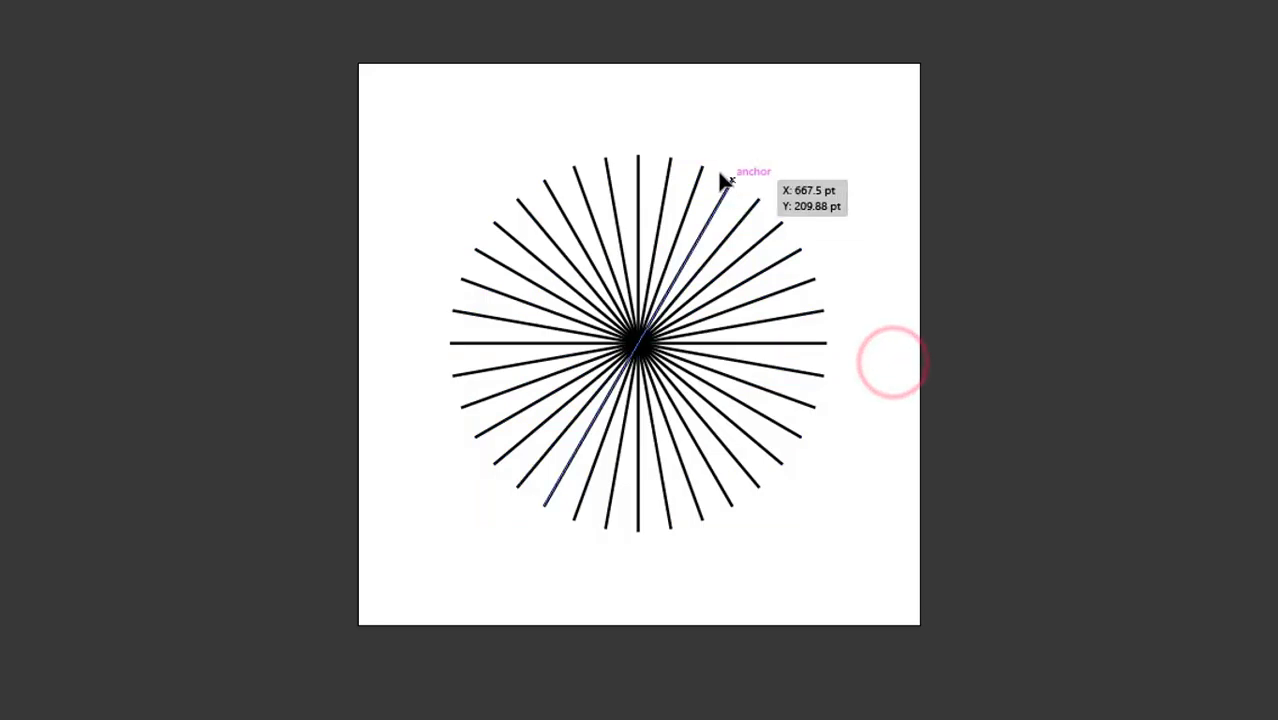
drag(716, 160, 737, 207)
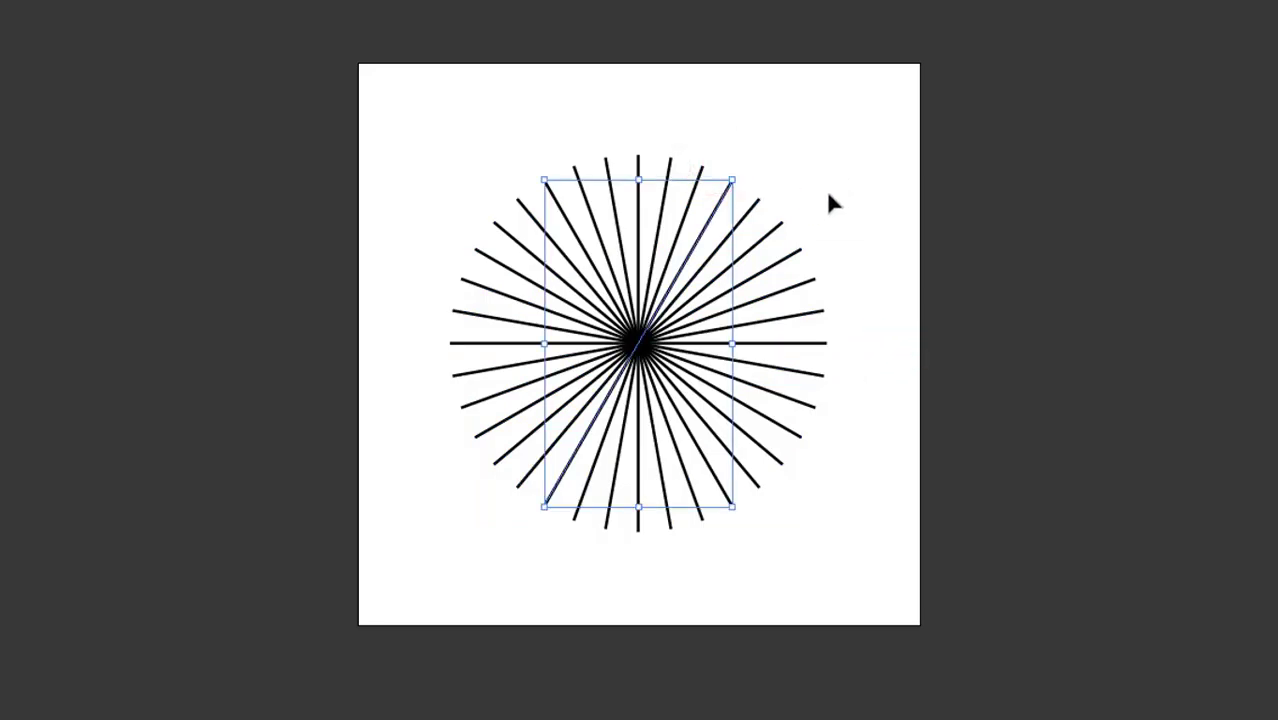
drag(373, 92, 840, 595)
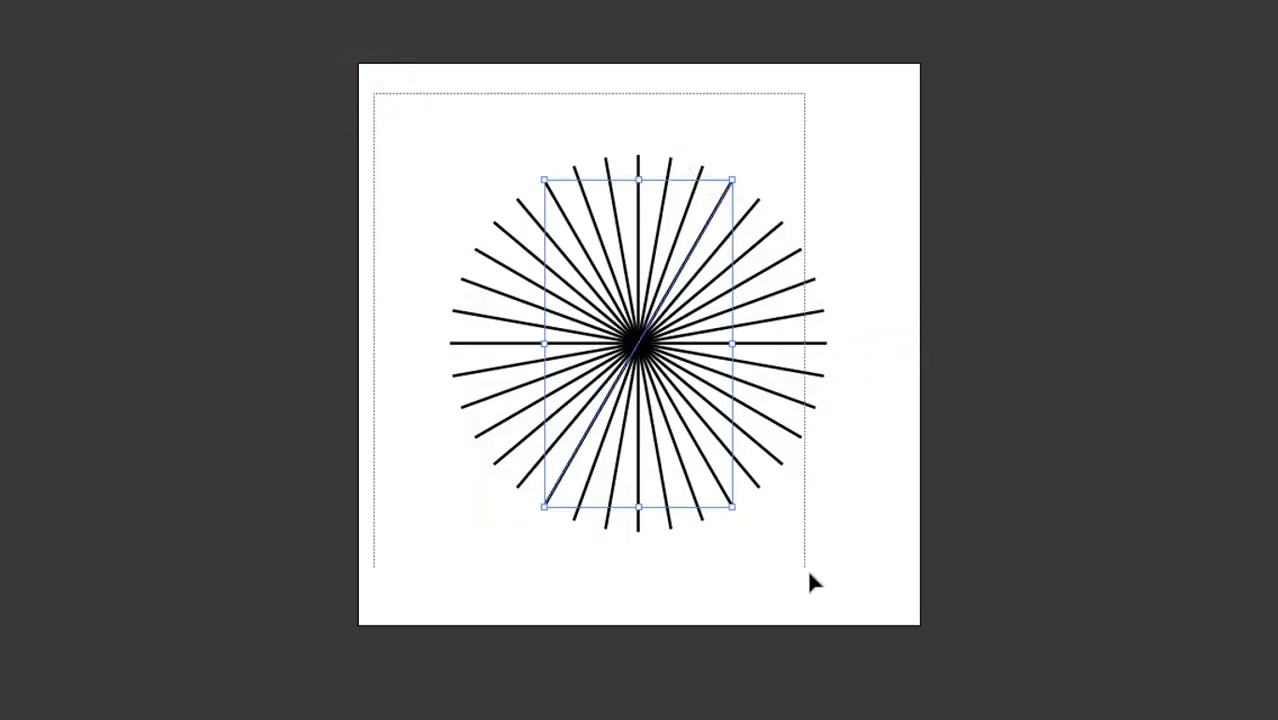
Step: Apply Transform Each at 80% scale with Random, re-rolling until the ray lengths vary nicely
right_click(784, 292)
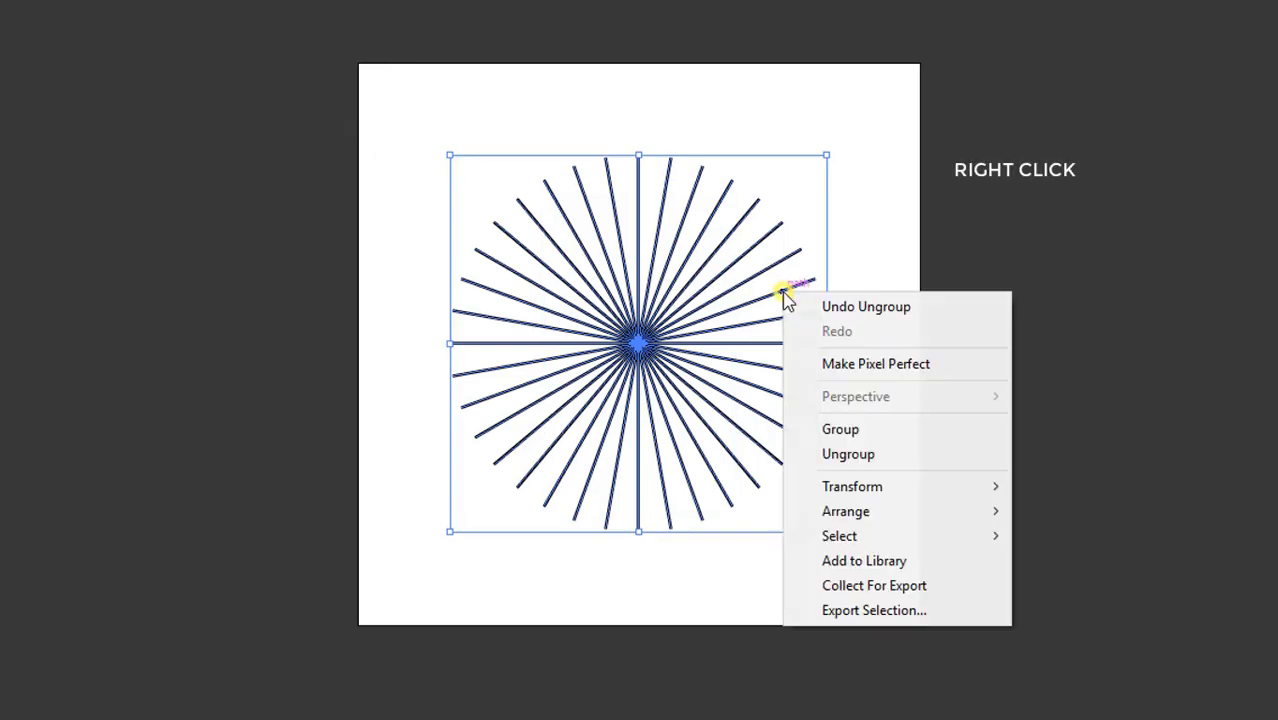
click(895, 488)
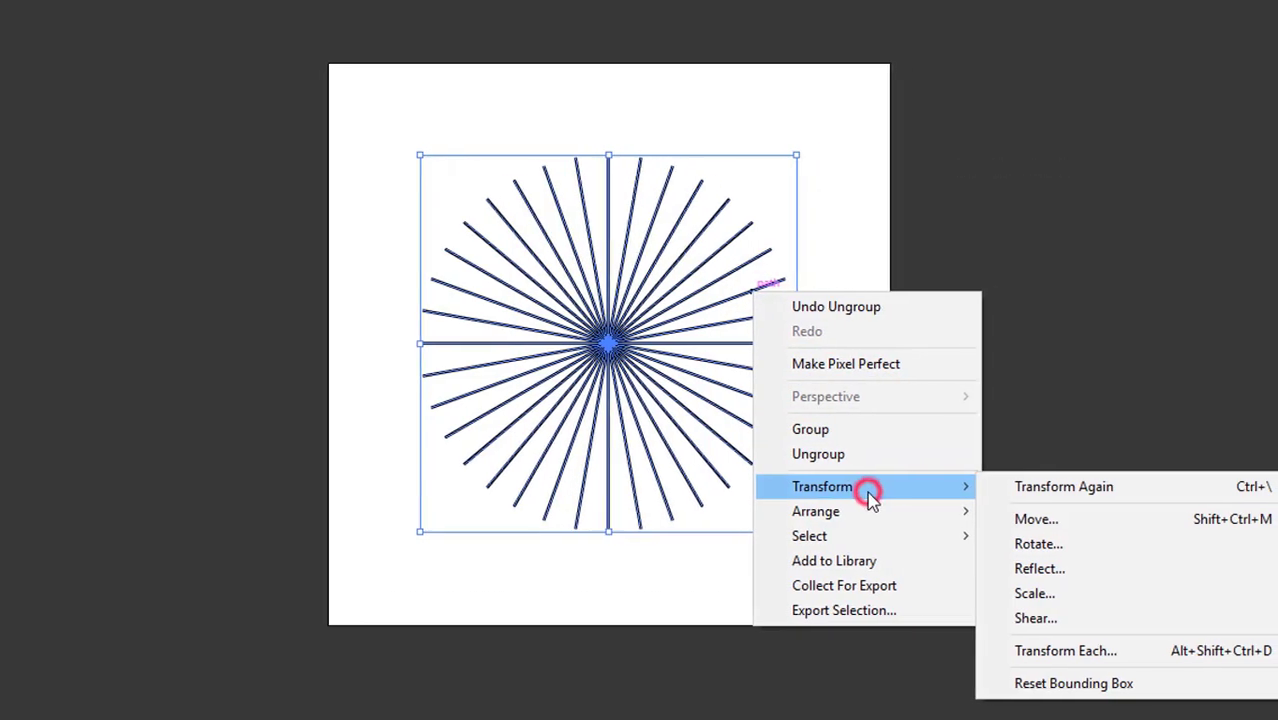
click(1049, 660)
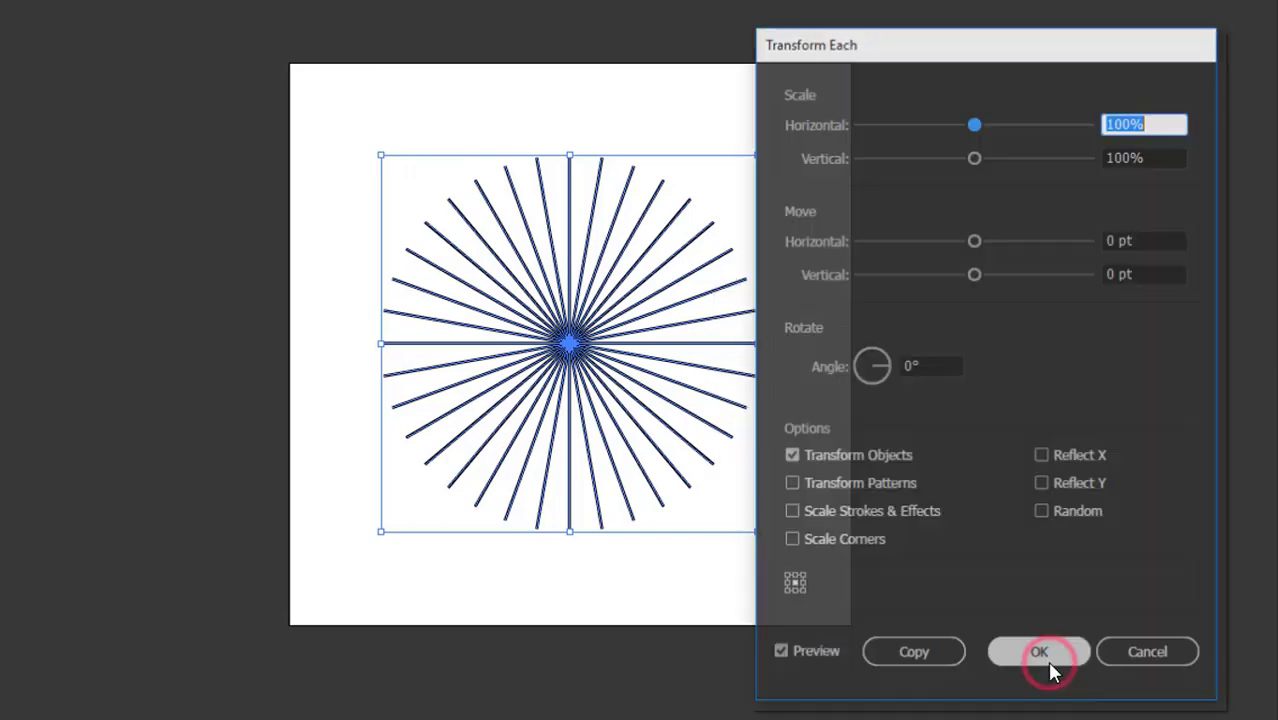
drag(933, 55, 966, 46)
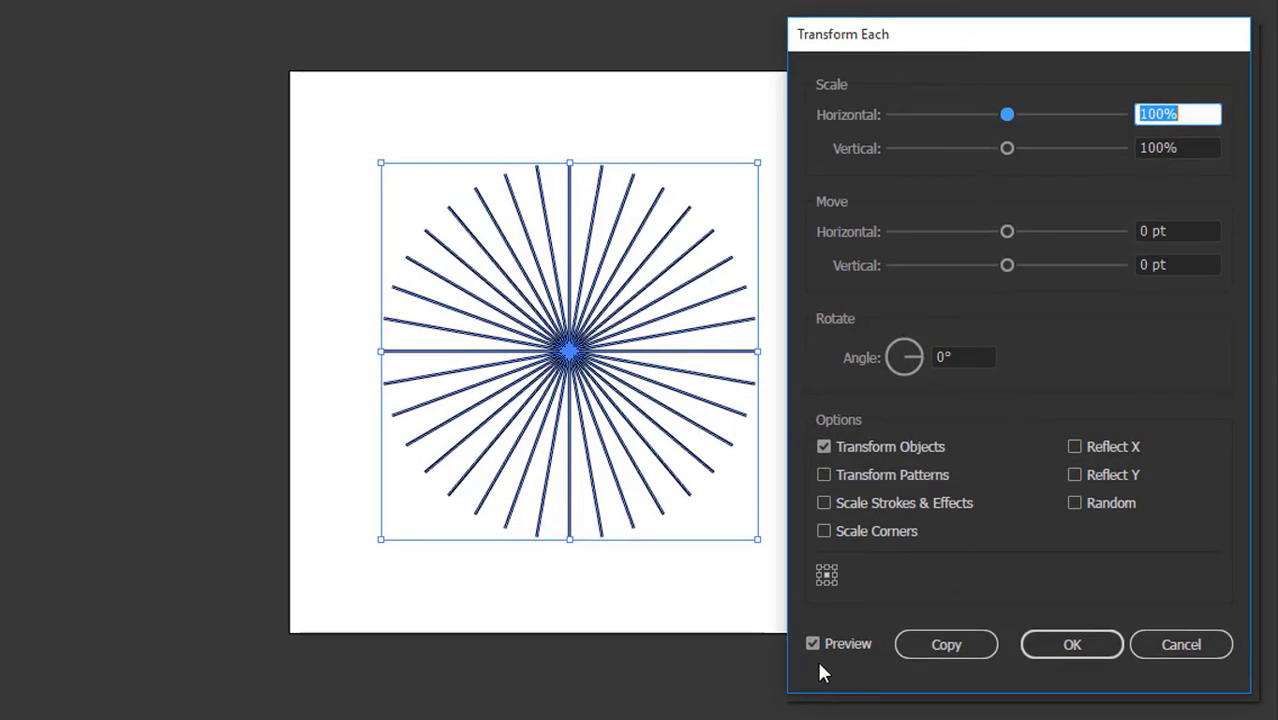
click(1202, 103)
key(shift+Down)
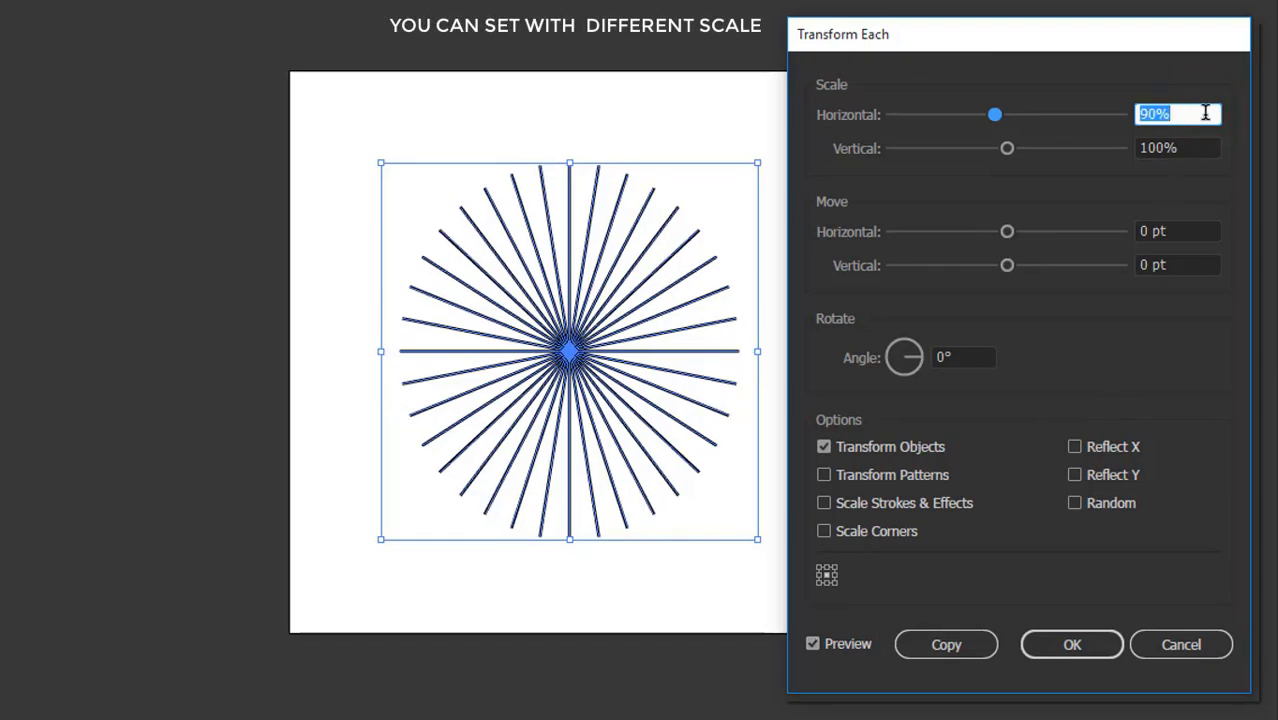
key(shift+Down)
click(1188, 147)
key(shift+Down)
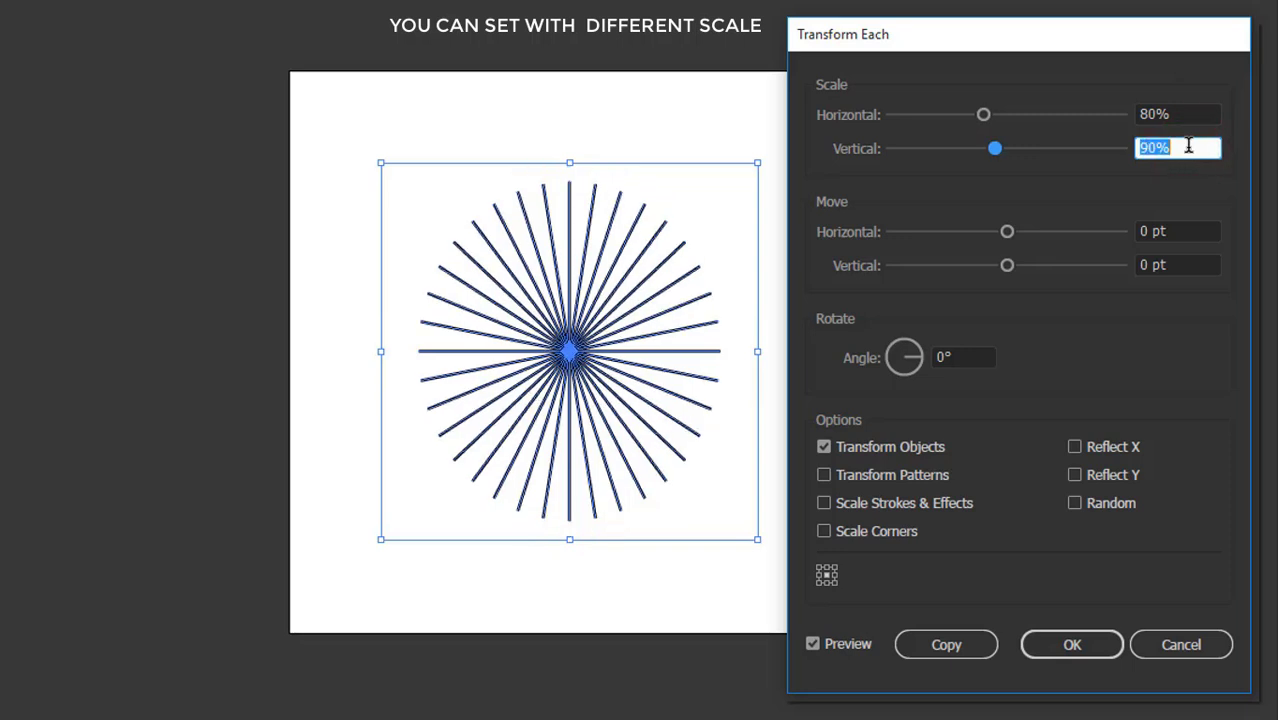
key(shift+Down)
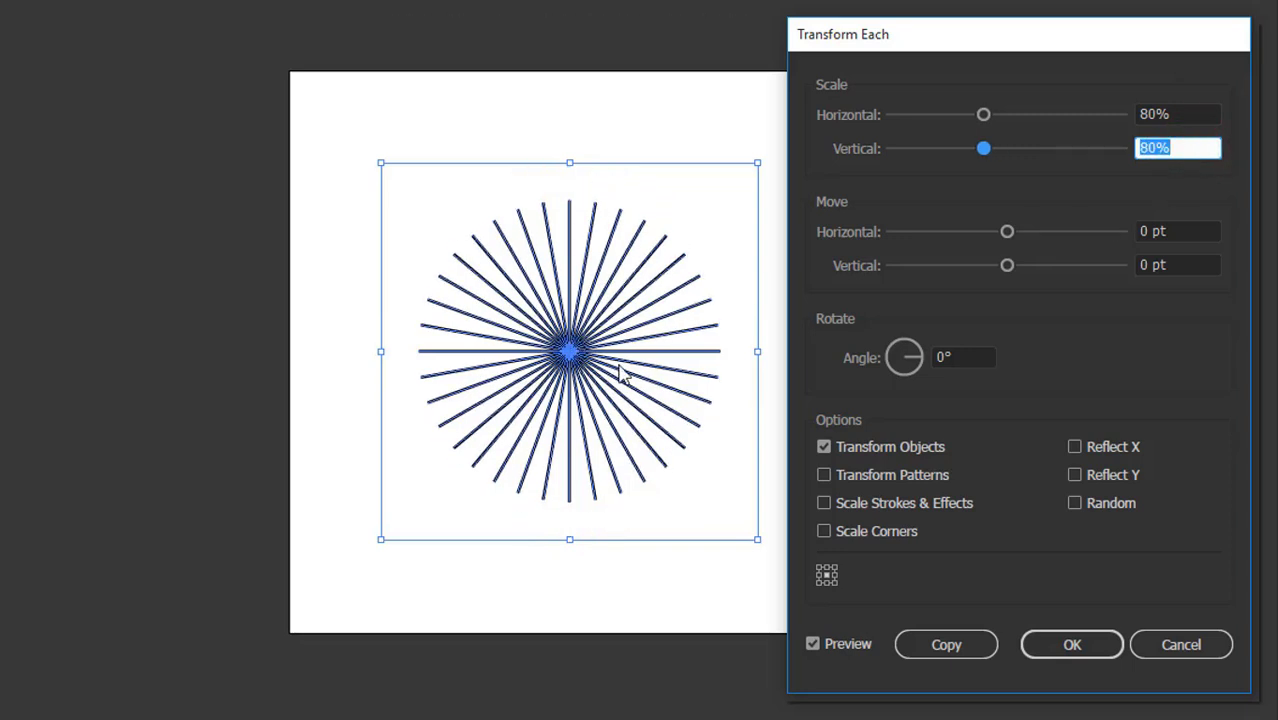
click(1100, 502)
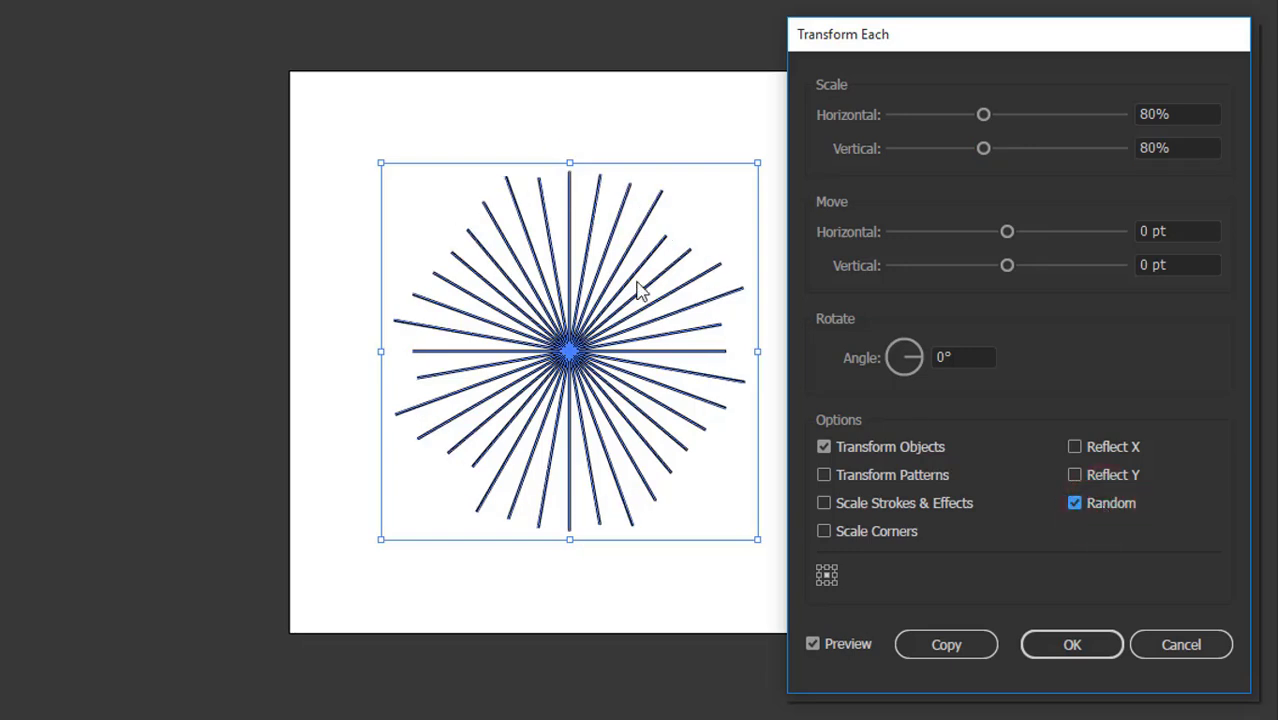
click(1113, 503)
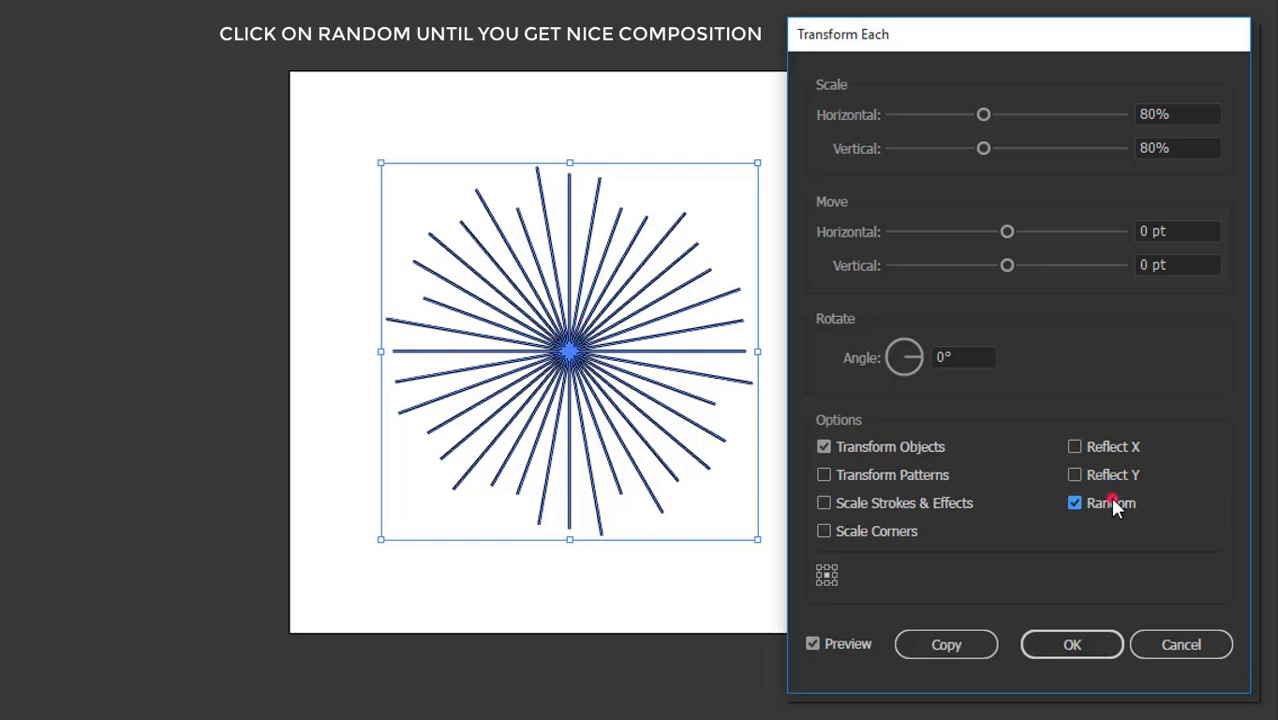
click(1115, 505)
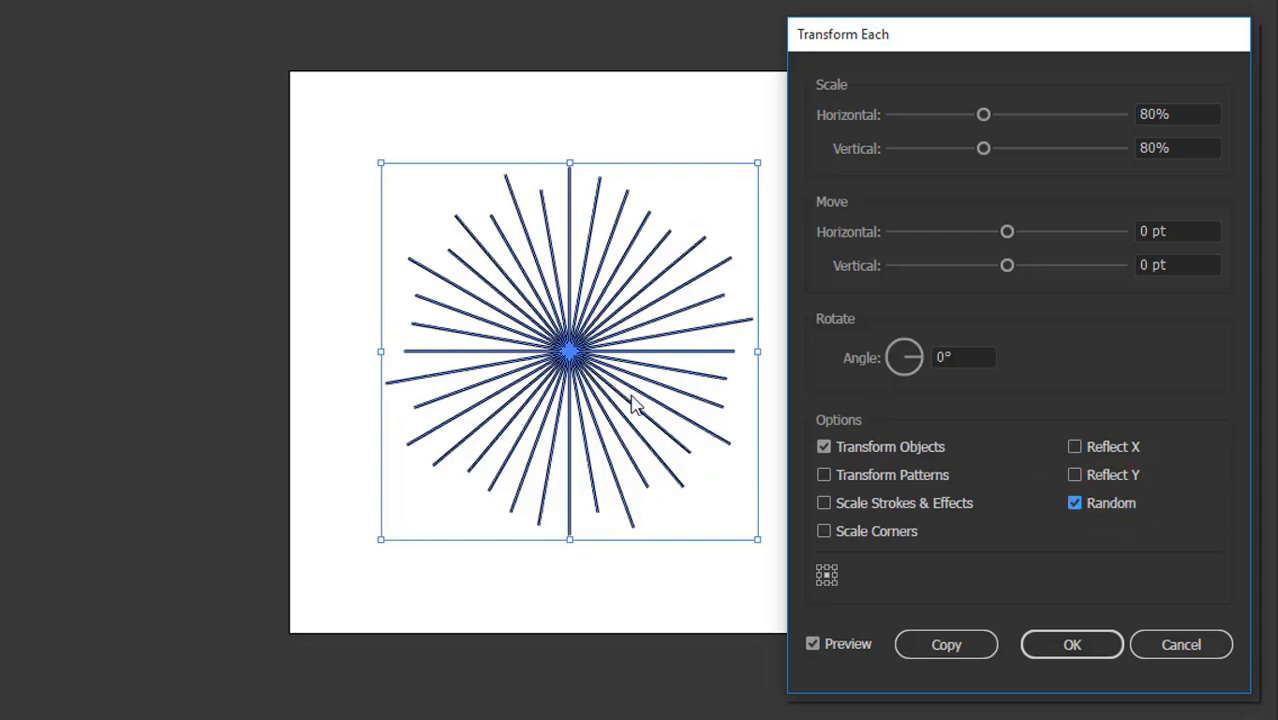
click(1055, 647)
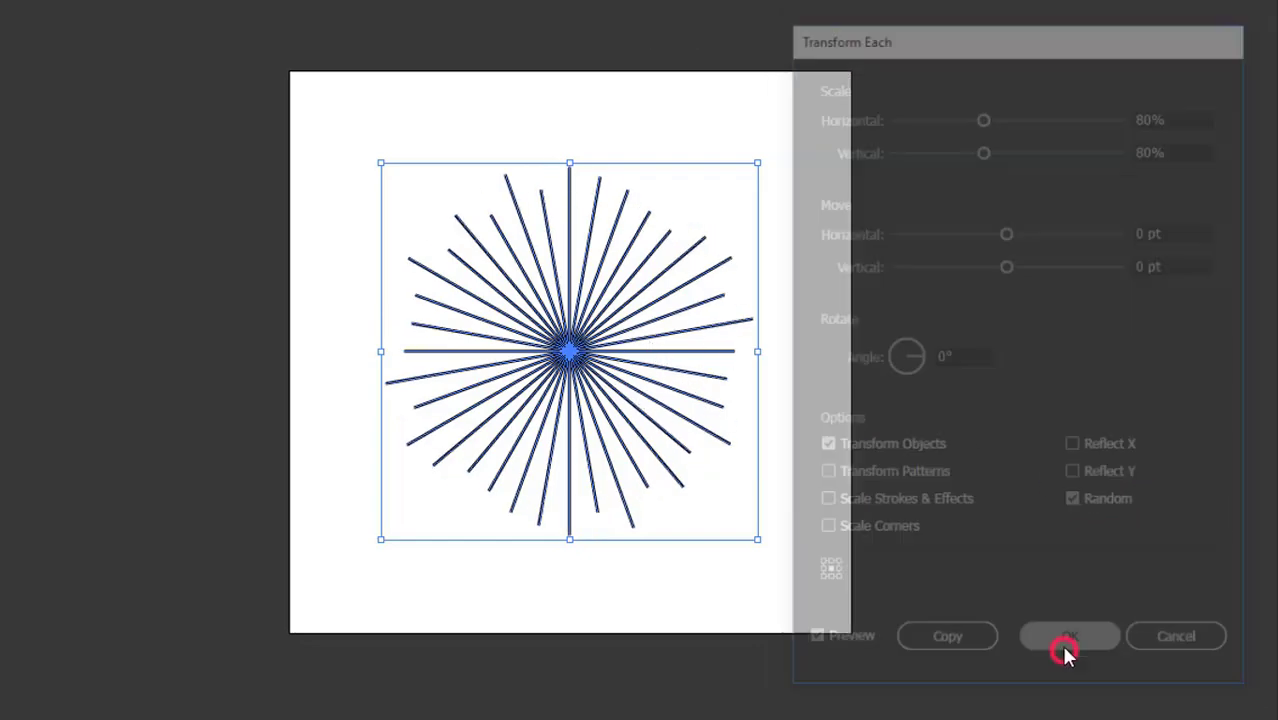
Step: Reselect all the sunburst rays and group them into one object
click(936, 332)
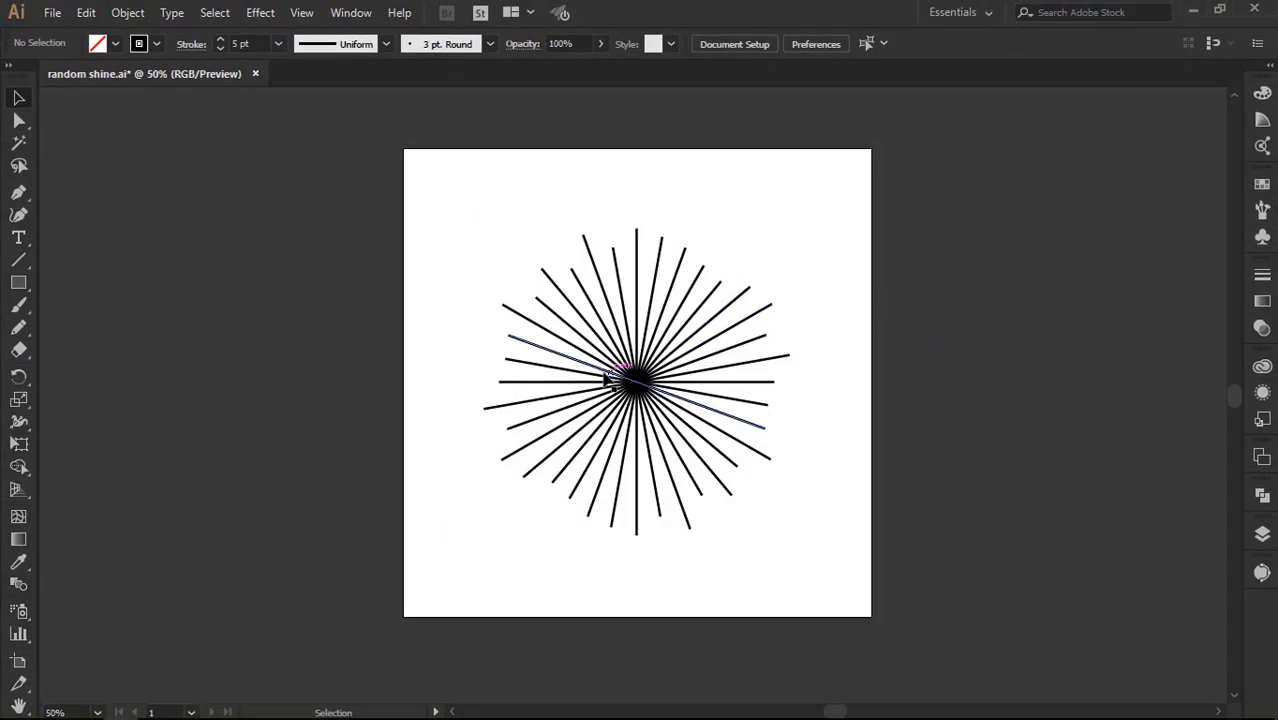
drag(472, 211, 826, 529)
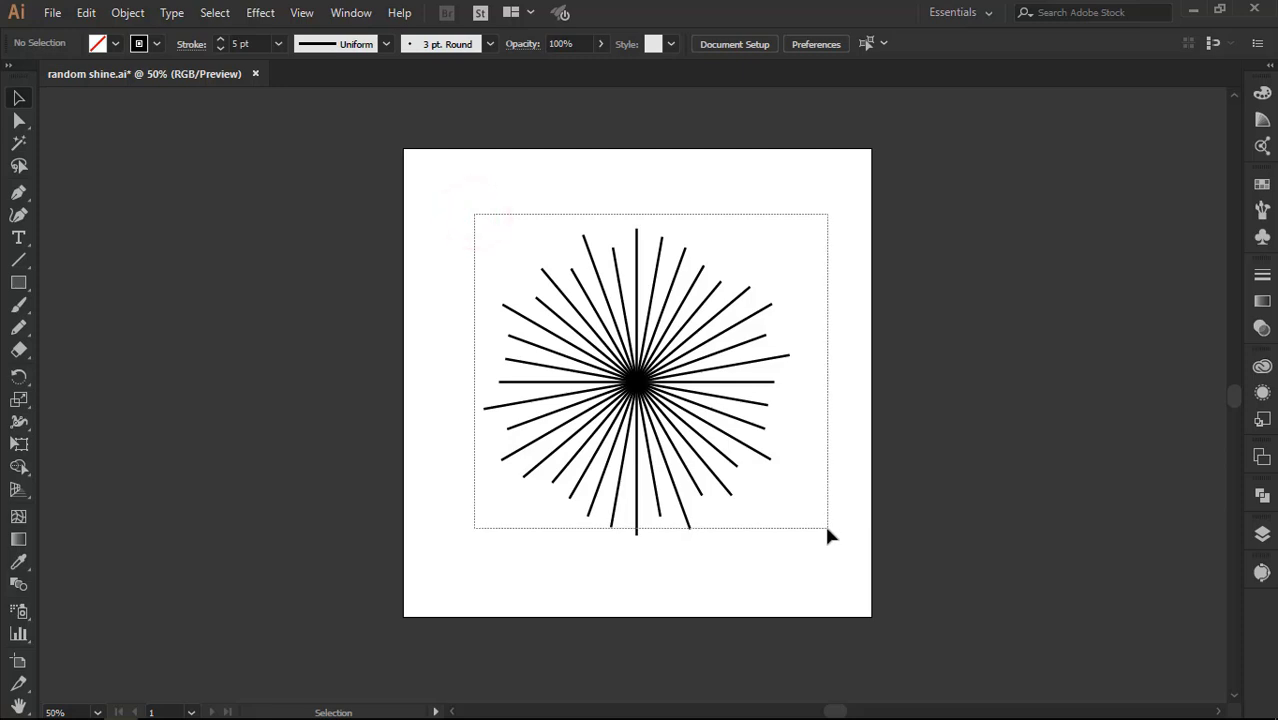
right_click(736, 372)
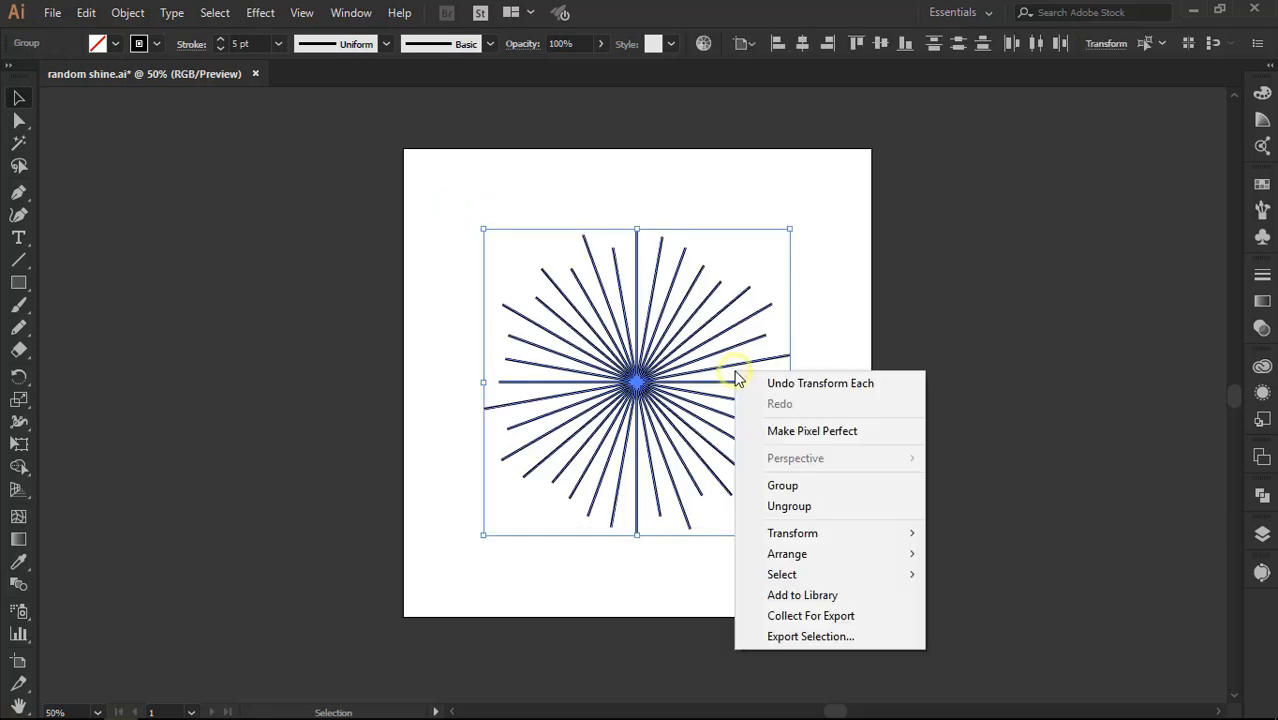
click(784, 486)
click(814, 415)
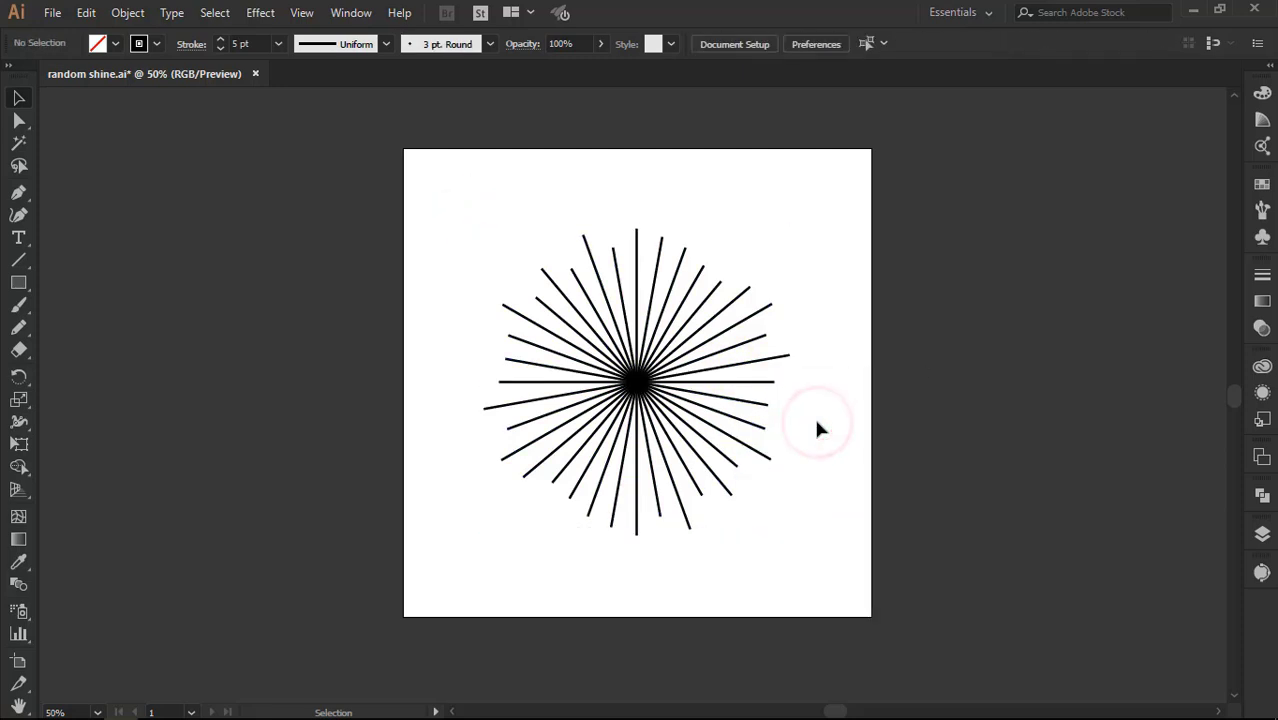
Step: Type KEEP and CALM on two lines in a text object beside the artboard
click(19, 245)
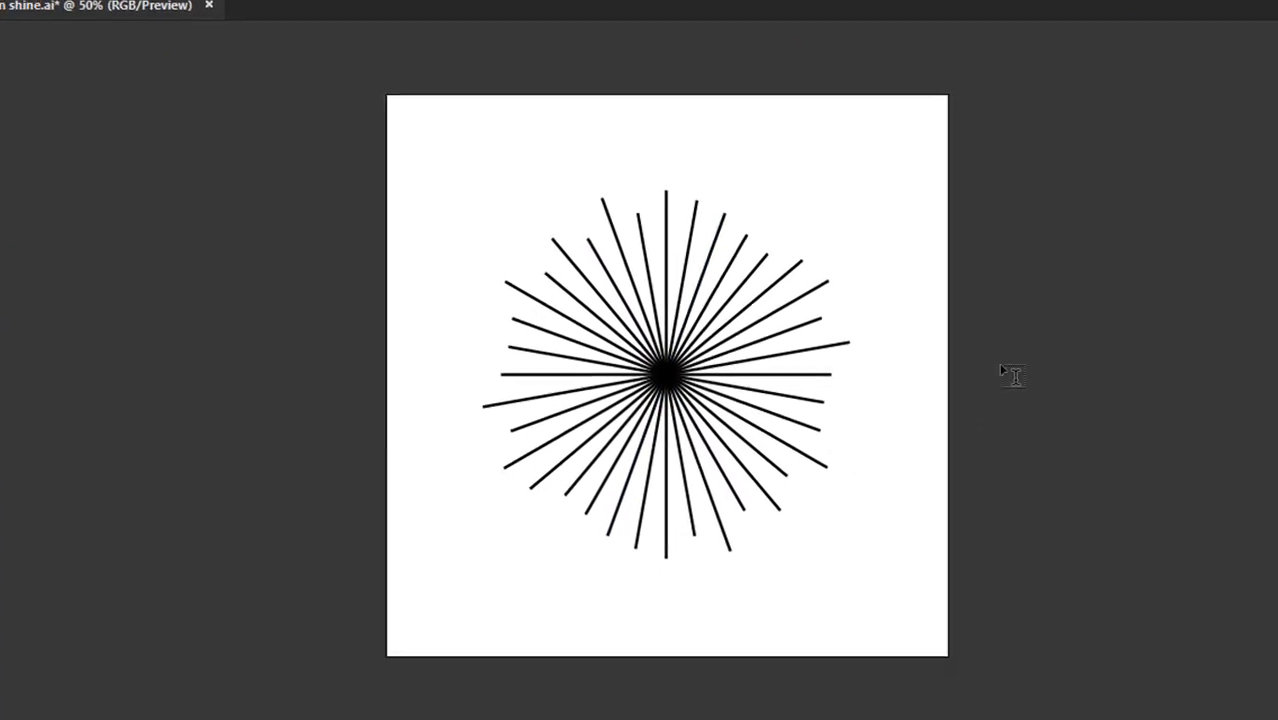
click(1012, 313)
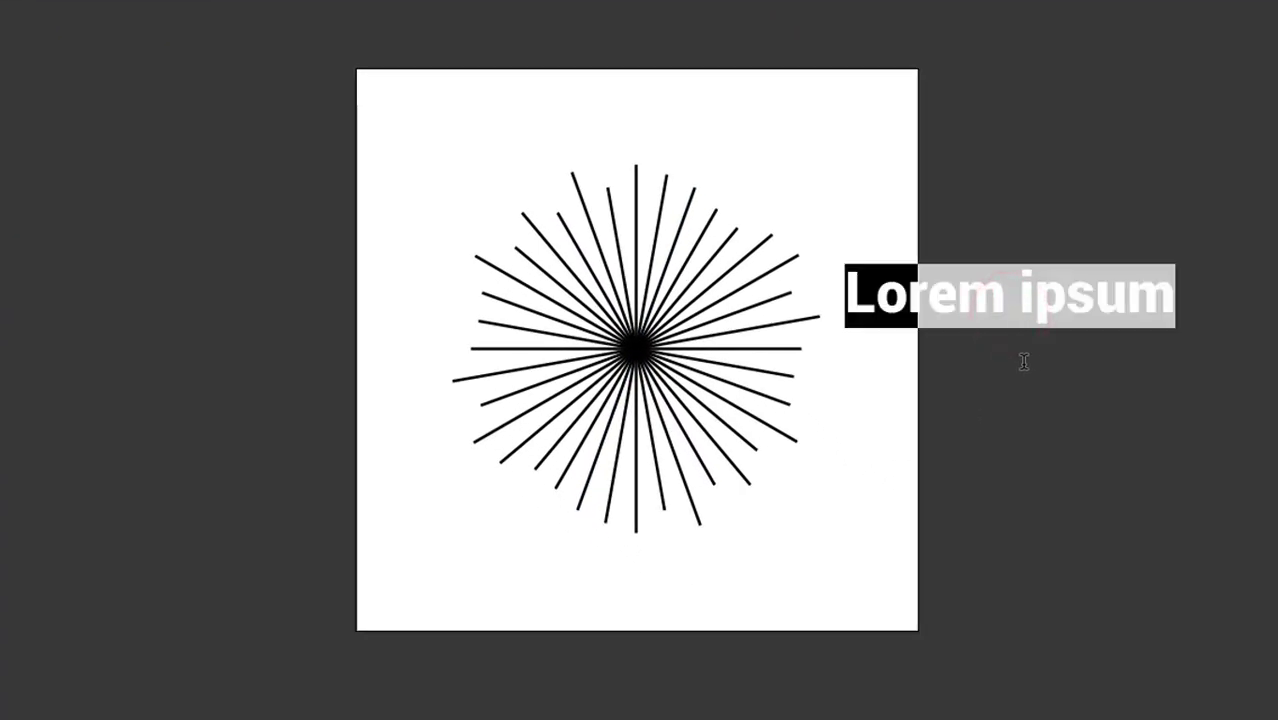
text(KEEP)
key(Return)
text(CA)
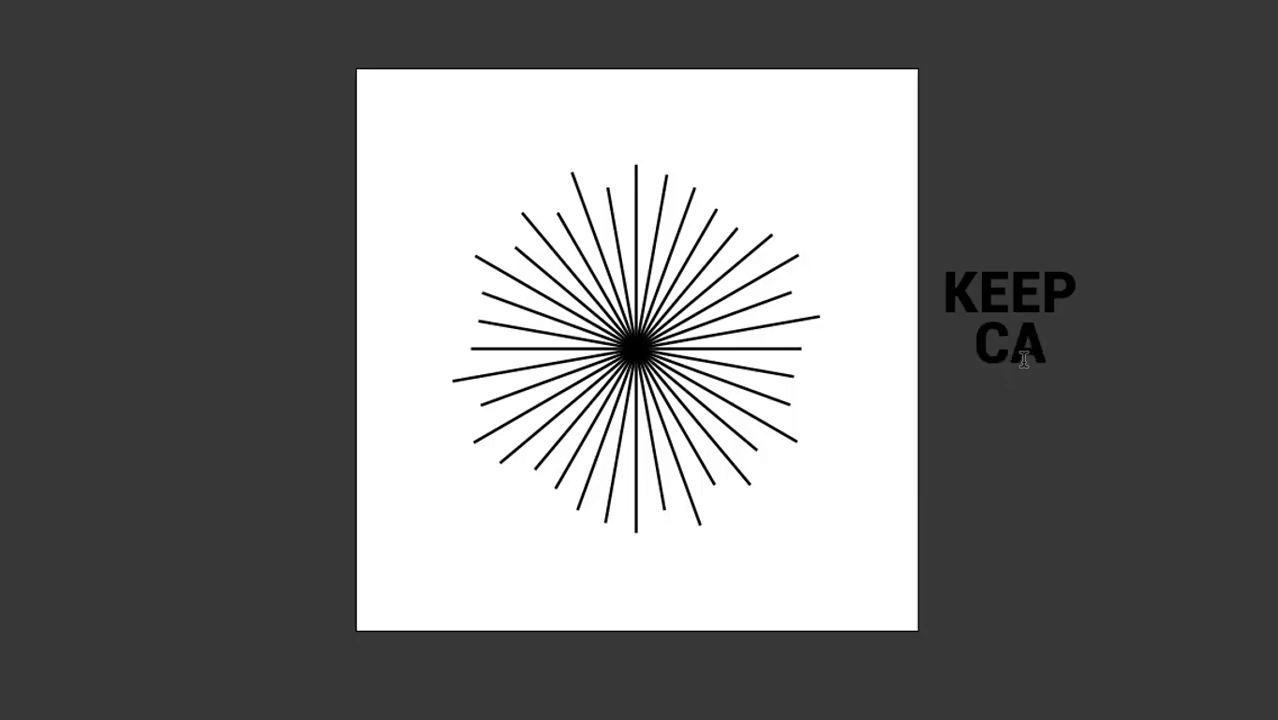
text(LM)
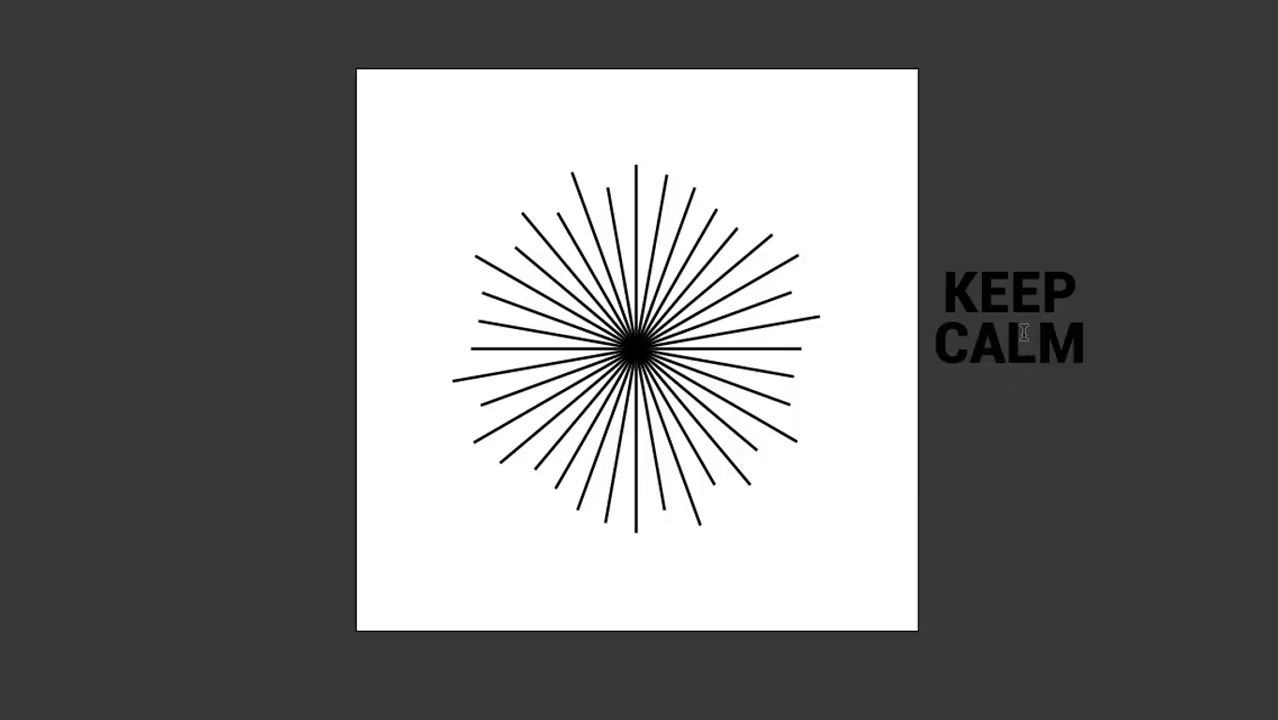
Step: Move the text up and right and restyle it as Roboto Black 100 pt with CALM indented
click(32, 118)
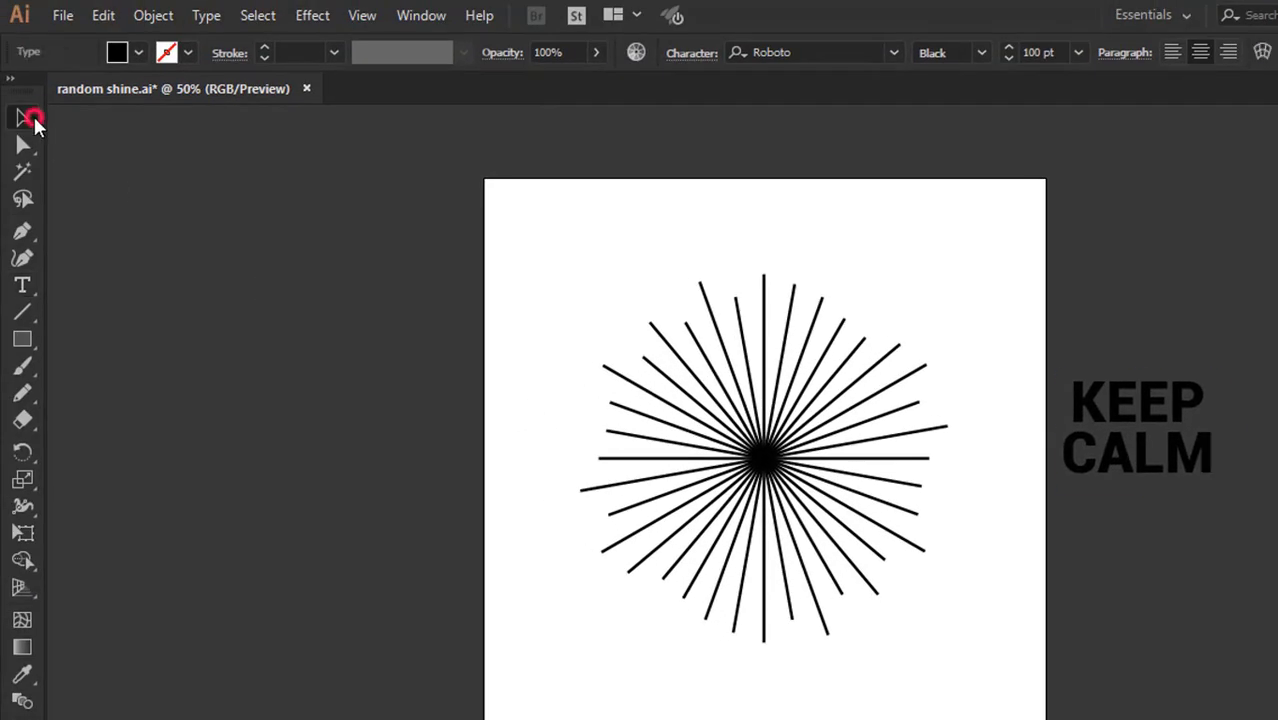
drag(1016, 345, 1050, 240)
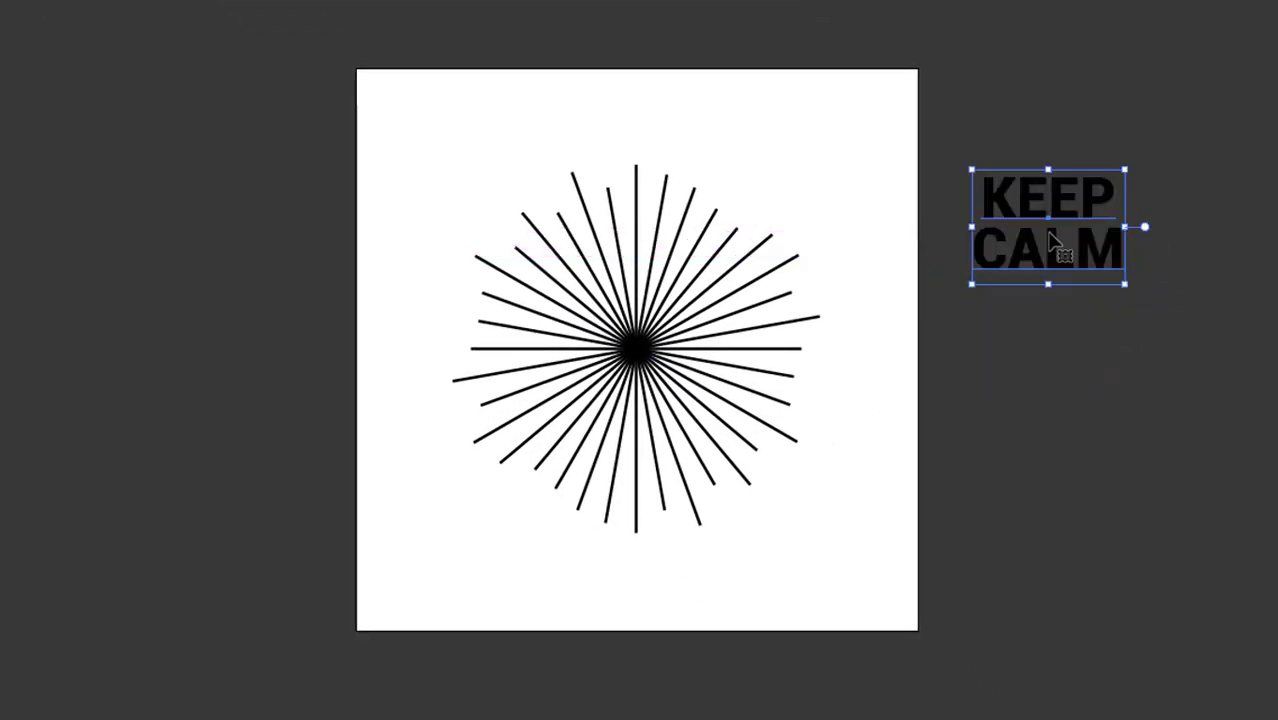
double_click(1040, 250)
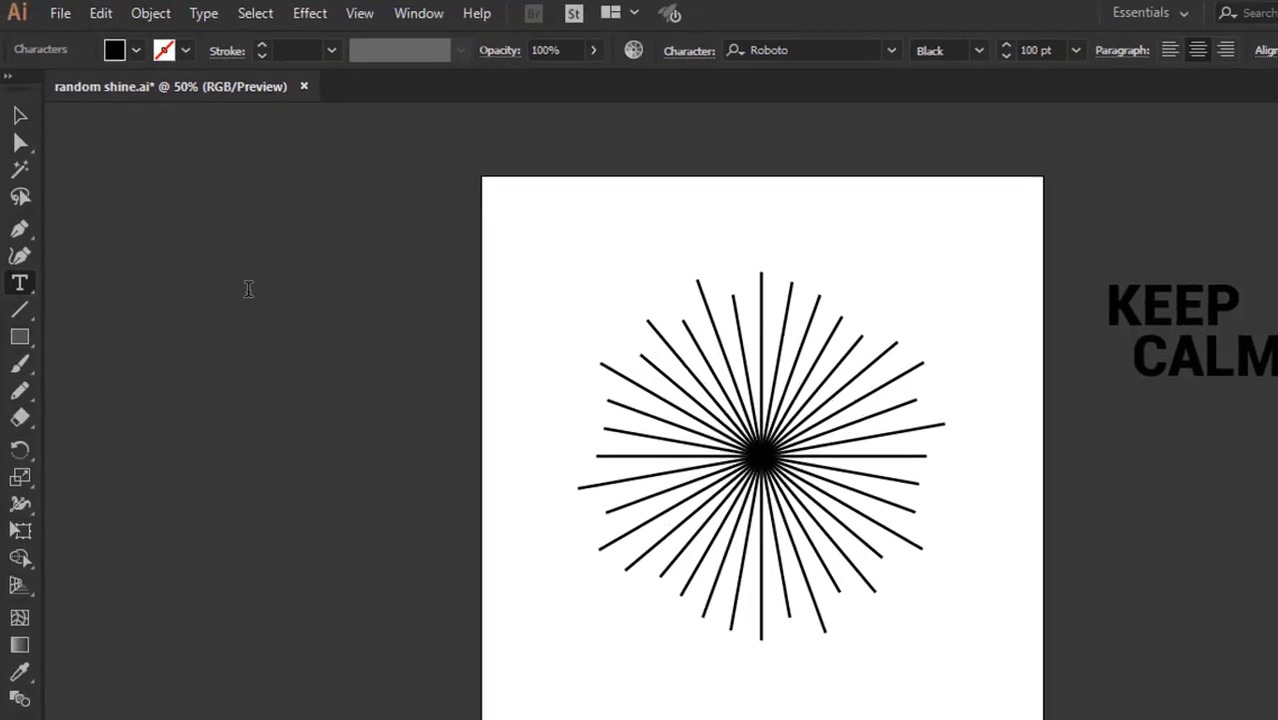
click(25, 117)
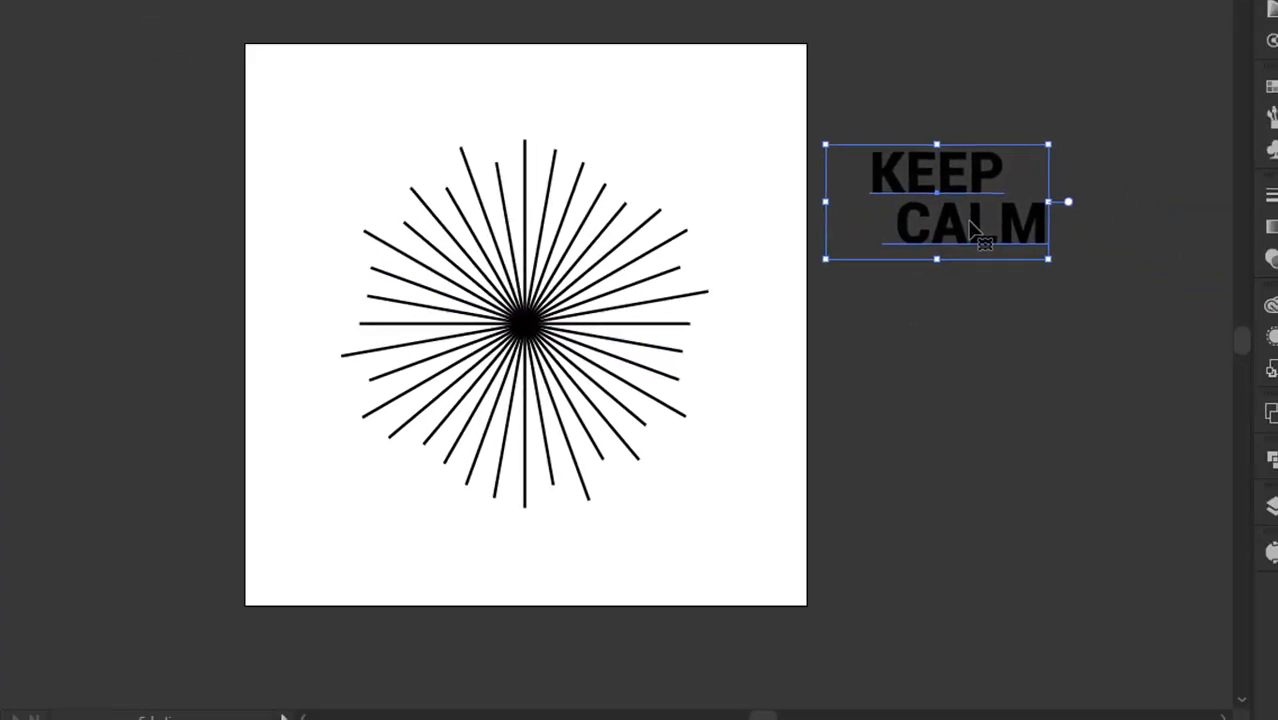
Step: Convert the KEEP CALM text to outlines and move it higher
right_click(955, 218)
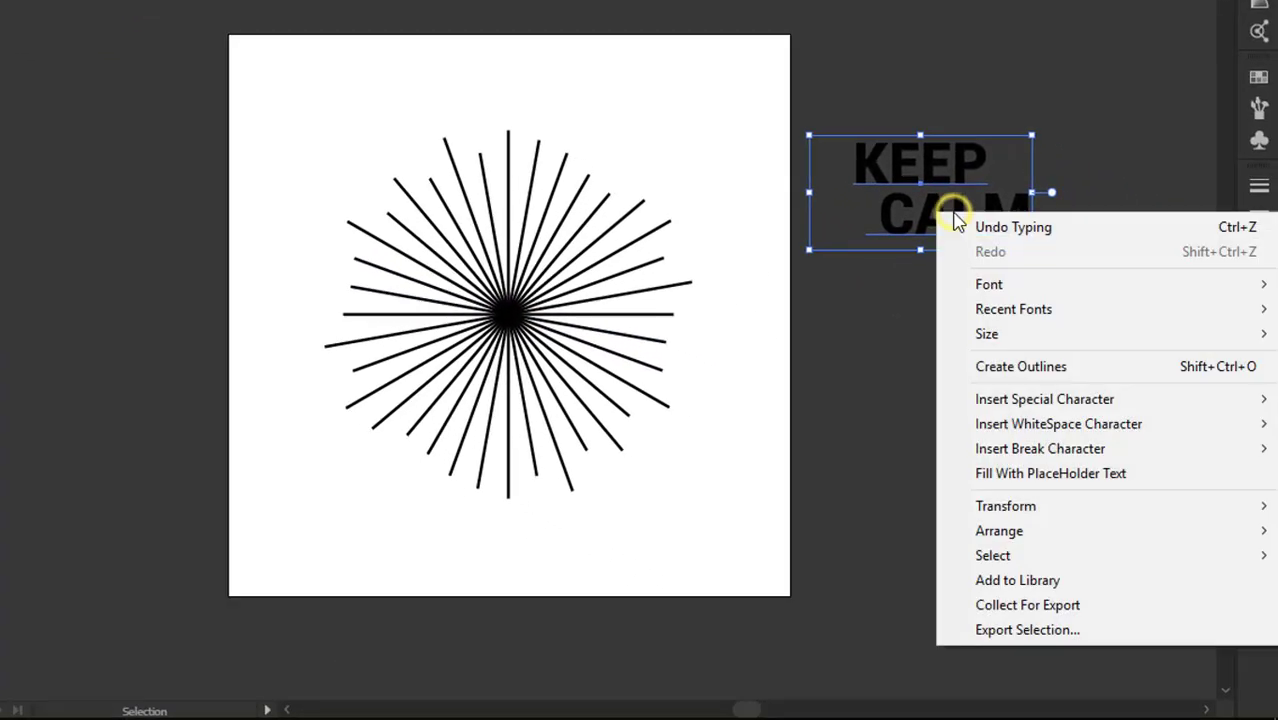
click(1020, 366)
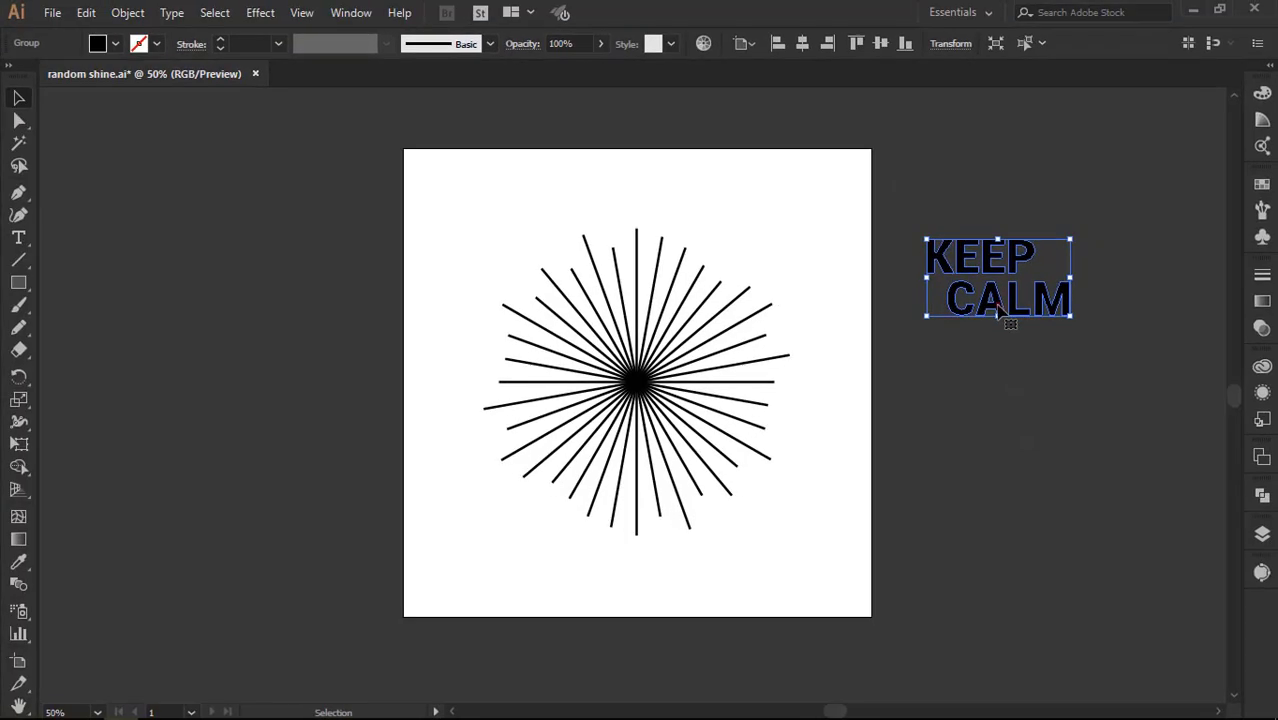
mouse_move(997, 305)
mouse_down()
mouse_move(994, 206)
mouse_move(993, 220)
mouse_up()
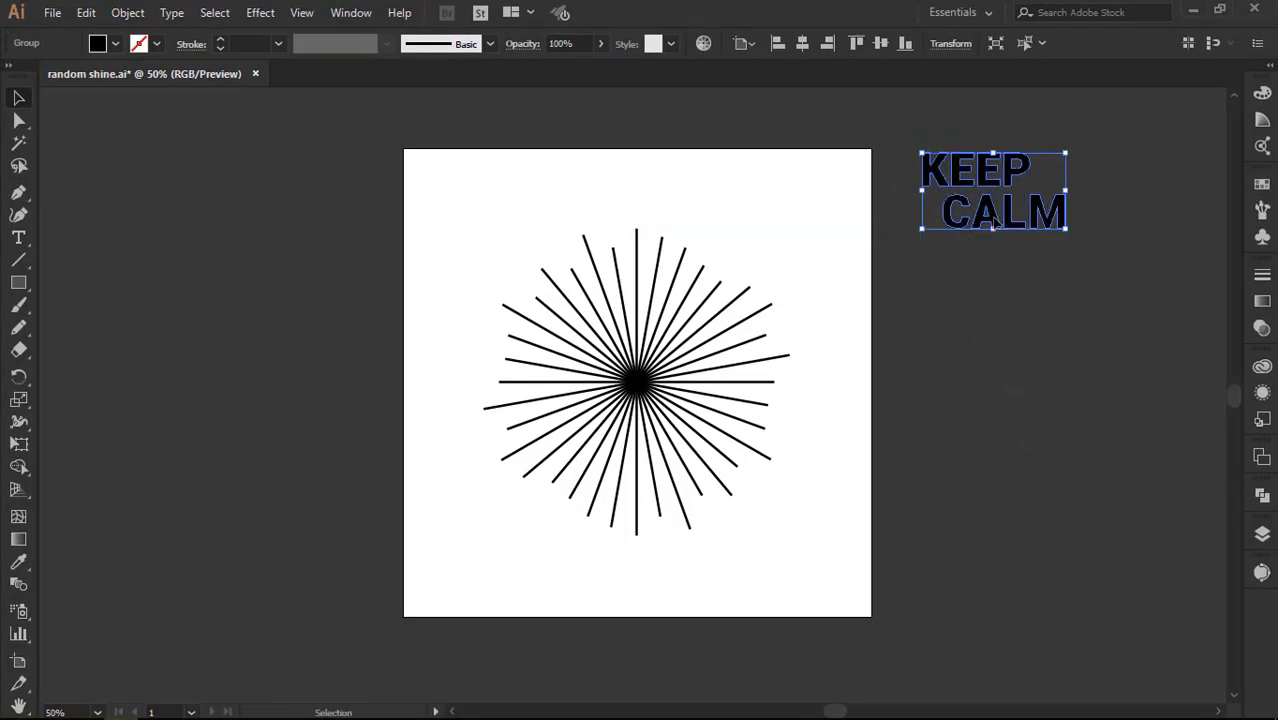
Step: Apply a Rise warp with 16% horizontal bend to the KEEP CALM lettering
click(268, 13)
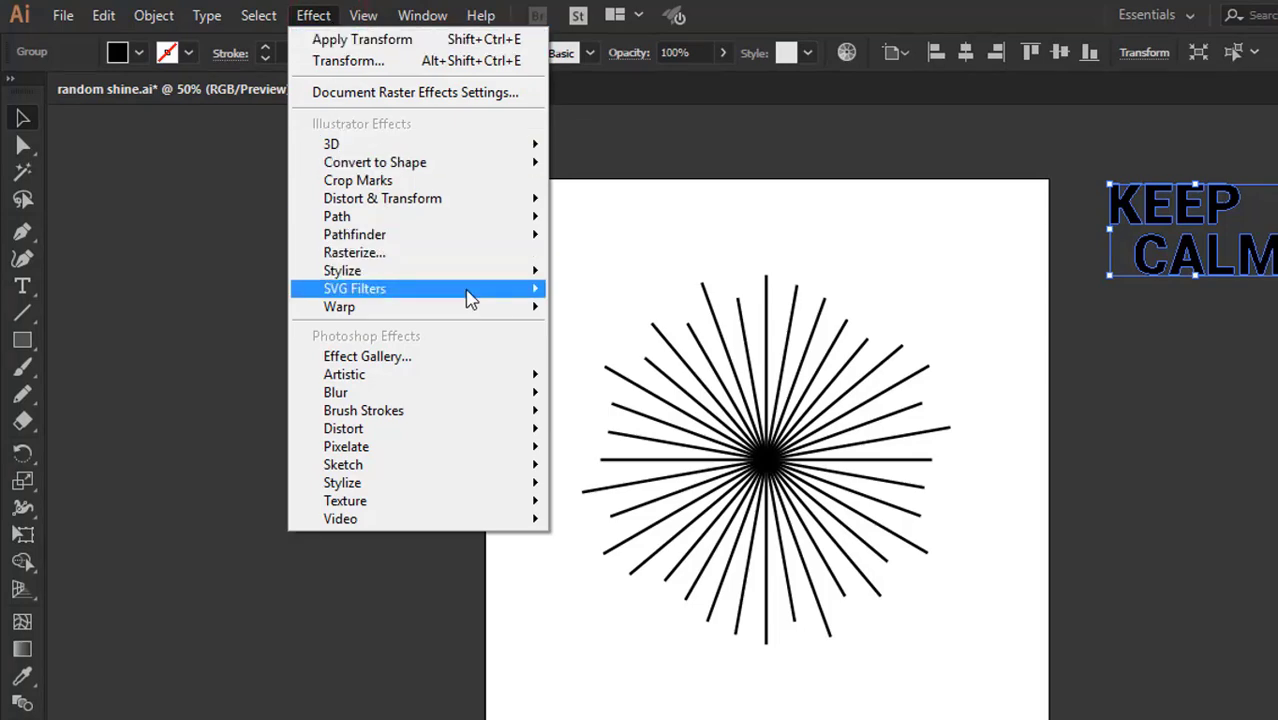
click(472, 307)
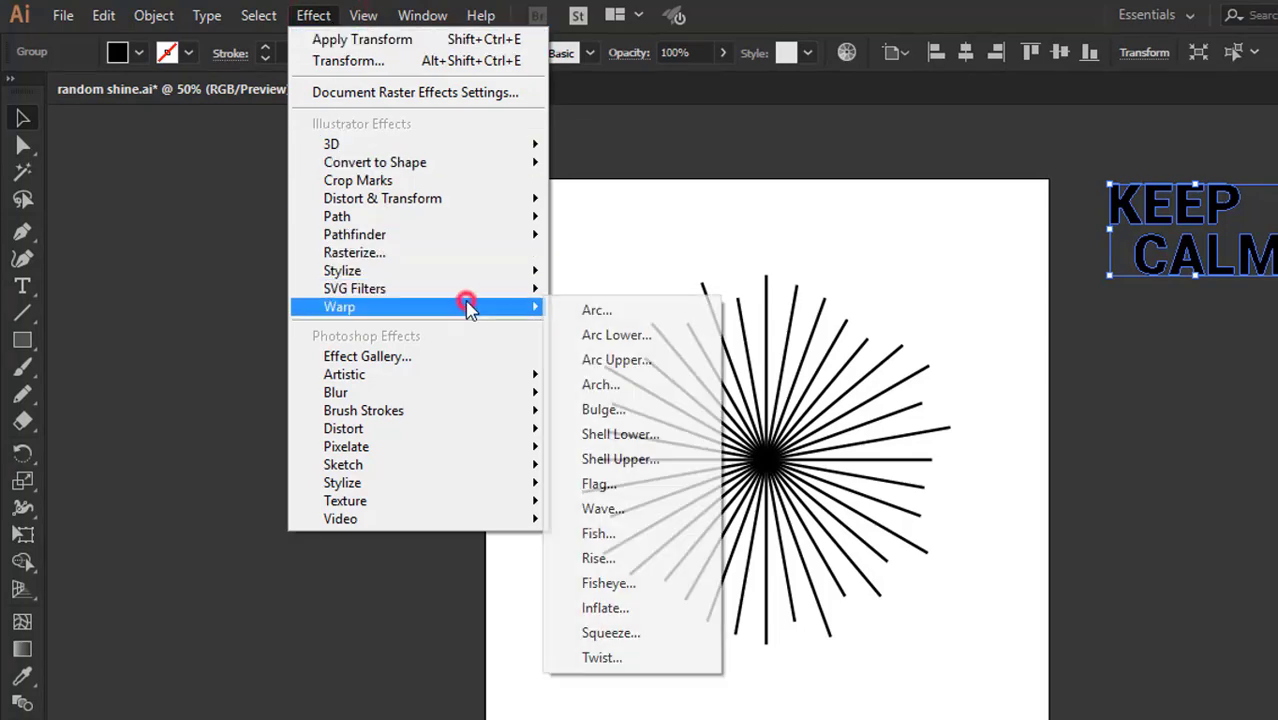
click(632, 558)
drag(722, 76, 748, 40)
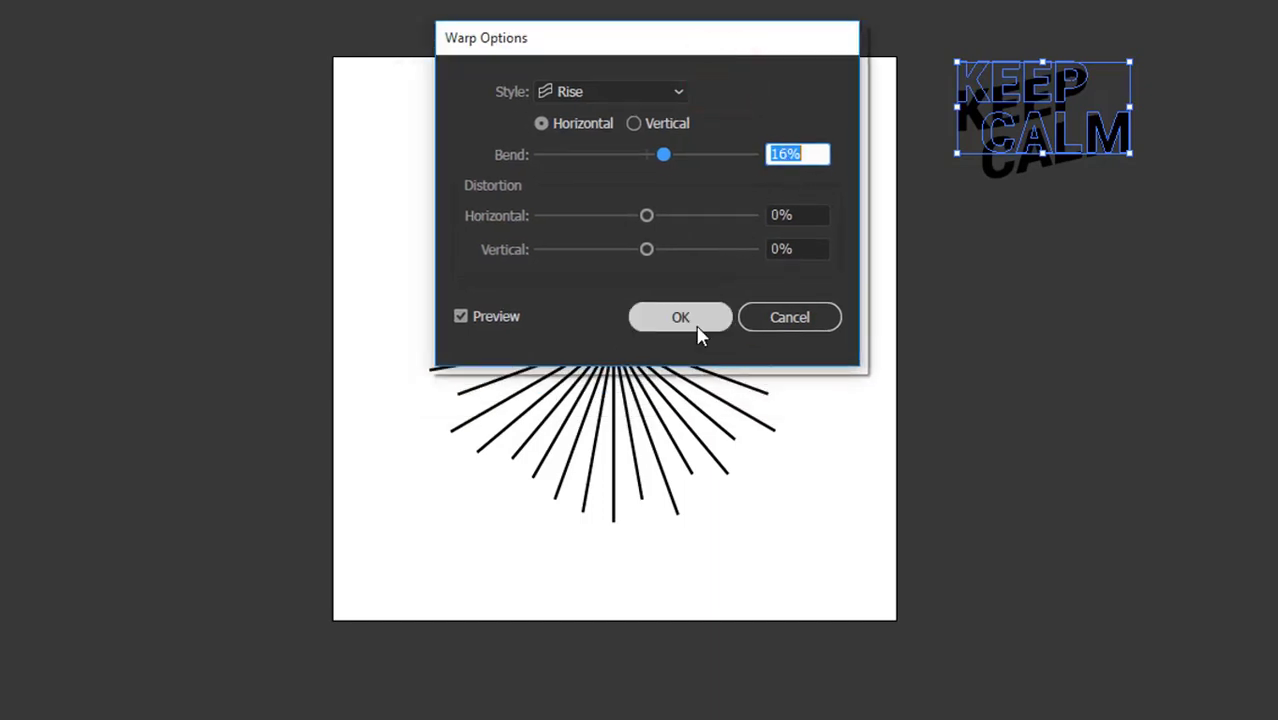
click(695, 322)
click(1073, 248)
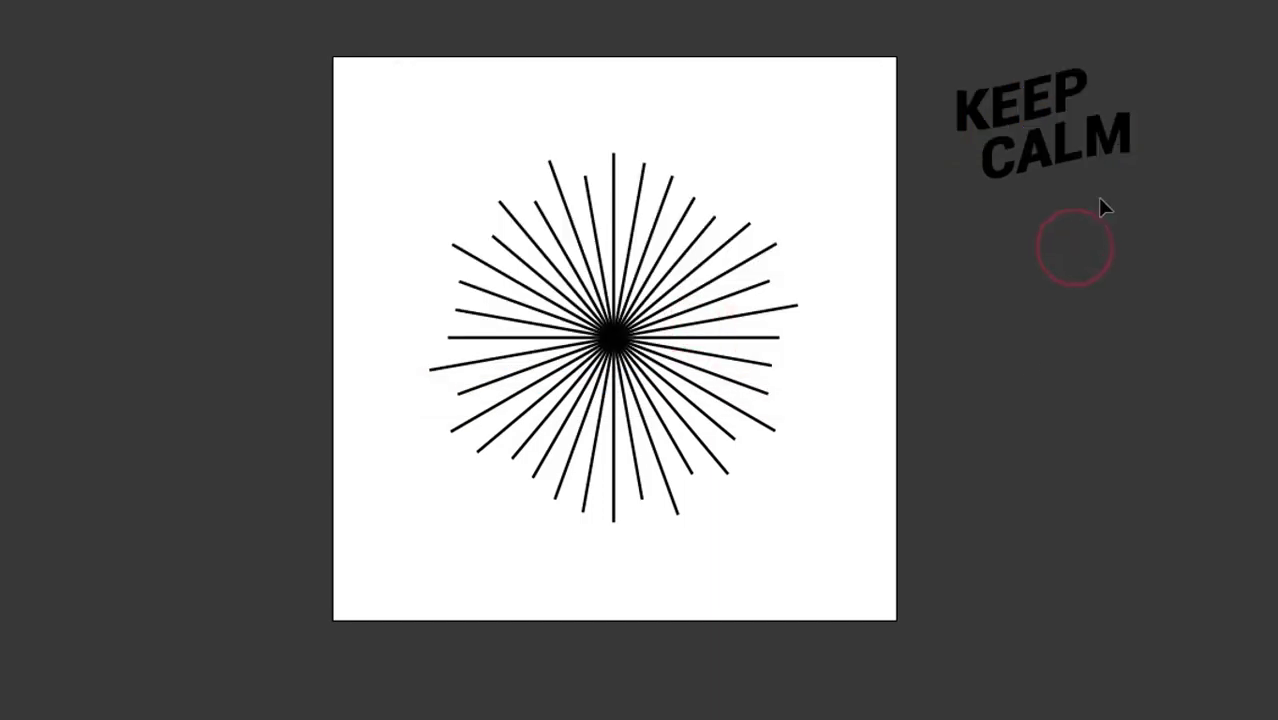
Step: Expand the Rise warp permanently into the KEEP CALM lettering shapes
drag(1092, 204, 1090, 200)
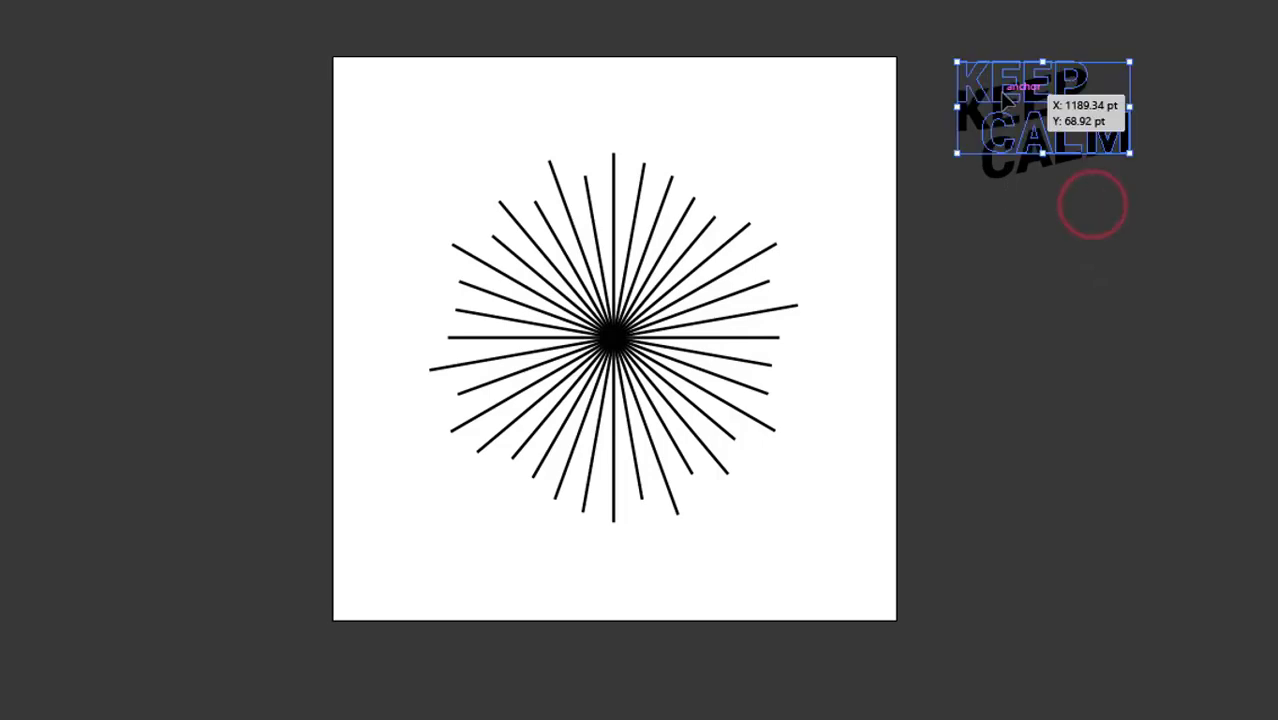
click(155, 14)
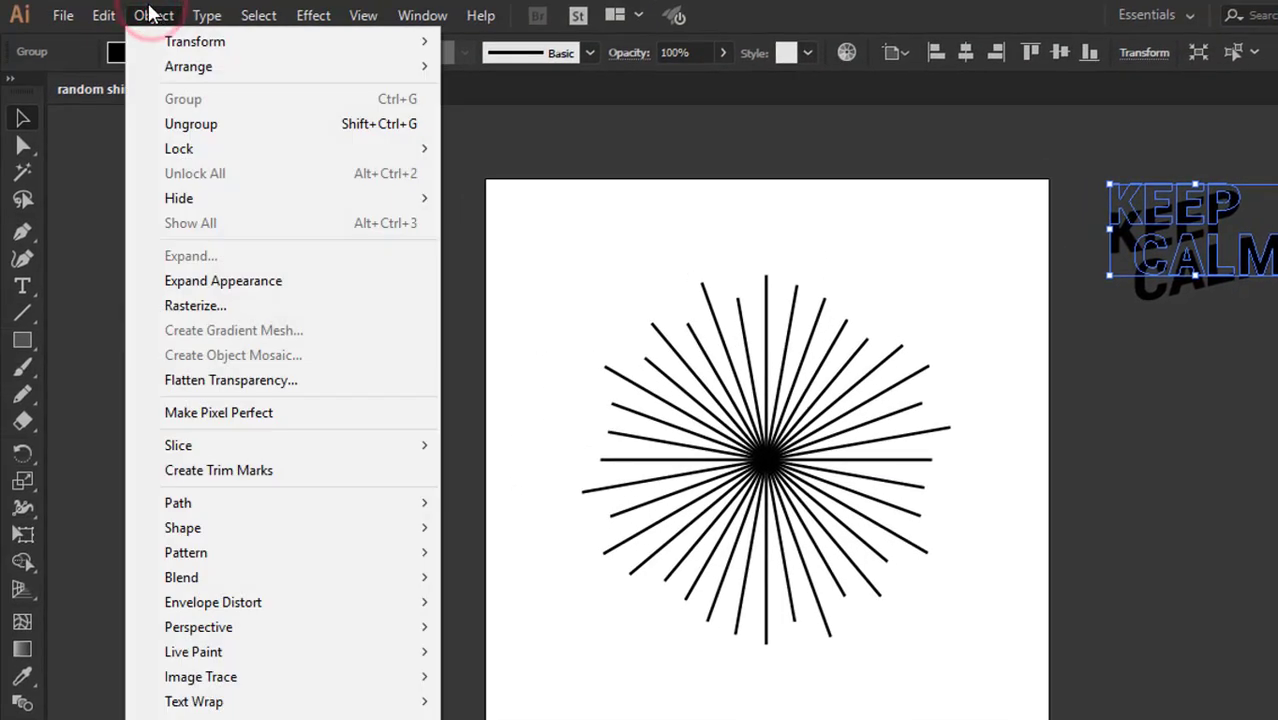
click(176, 282)
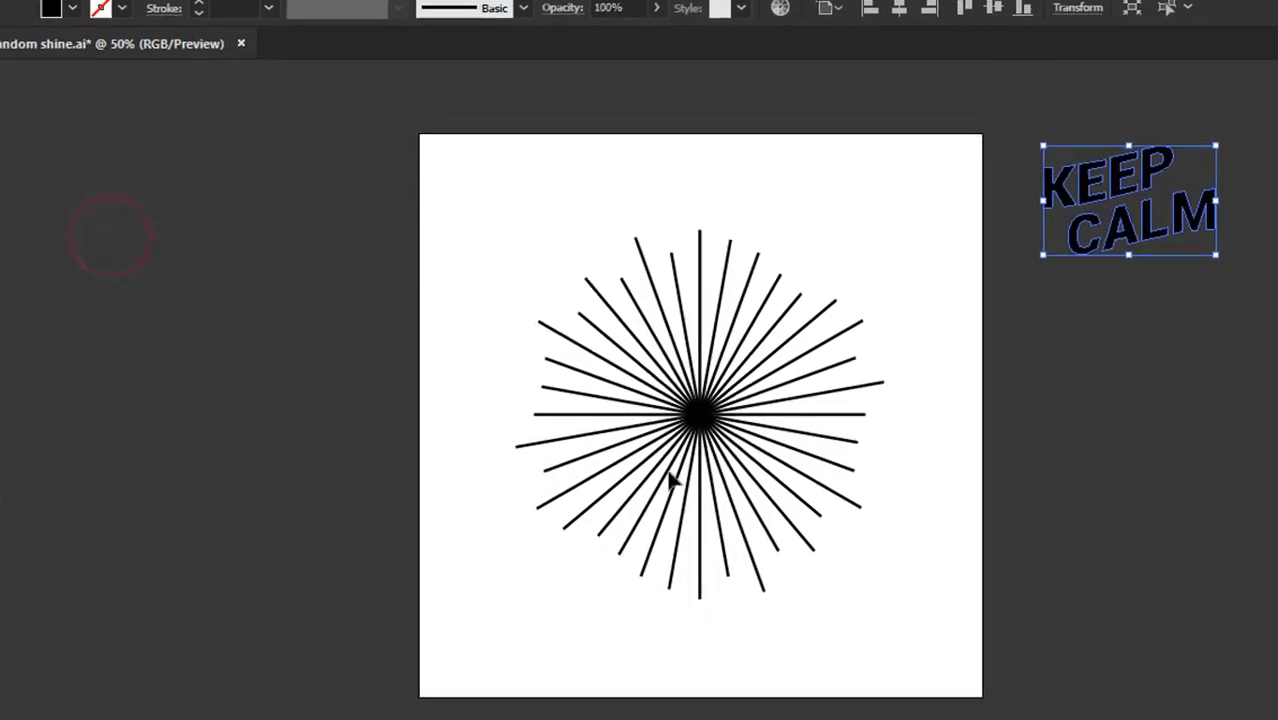
click(1132, 455)
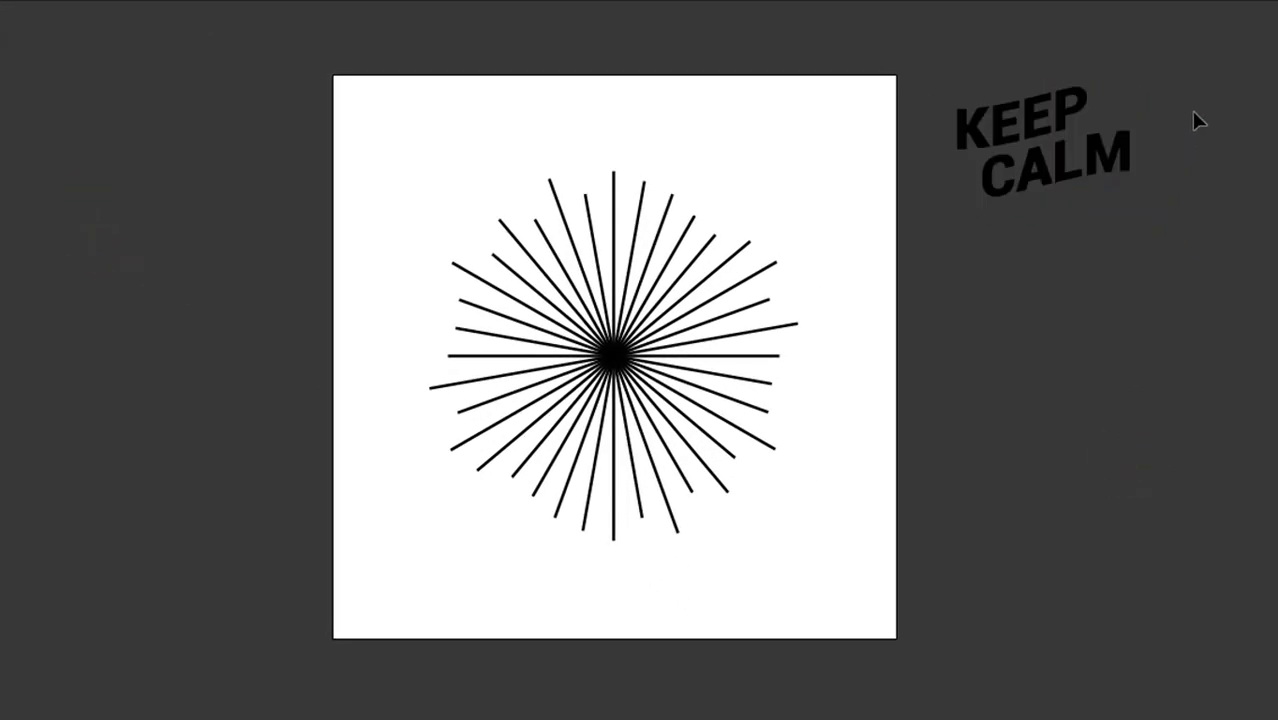
Step: Copy the KEEP CALM lettering and paste a copy onto the sunburst
drag(1192, 106, 1007, 235)
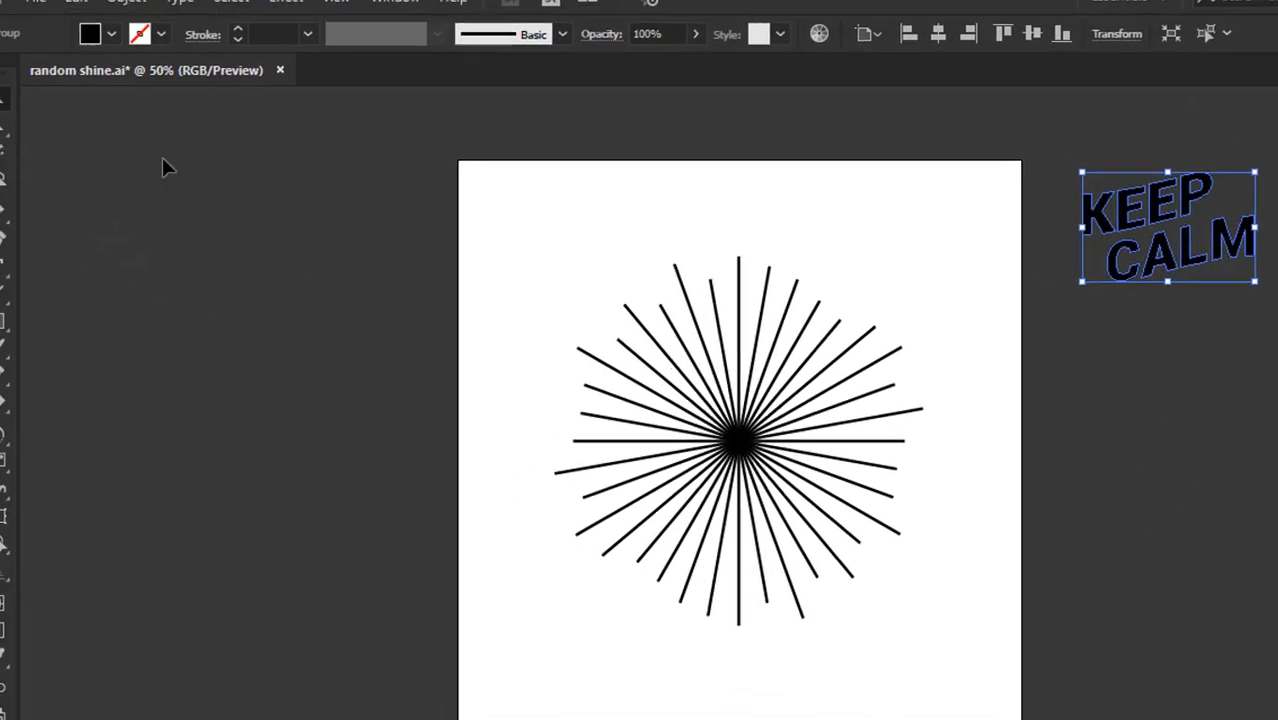
click(104, 16)
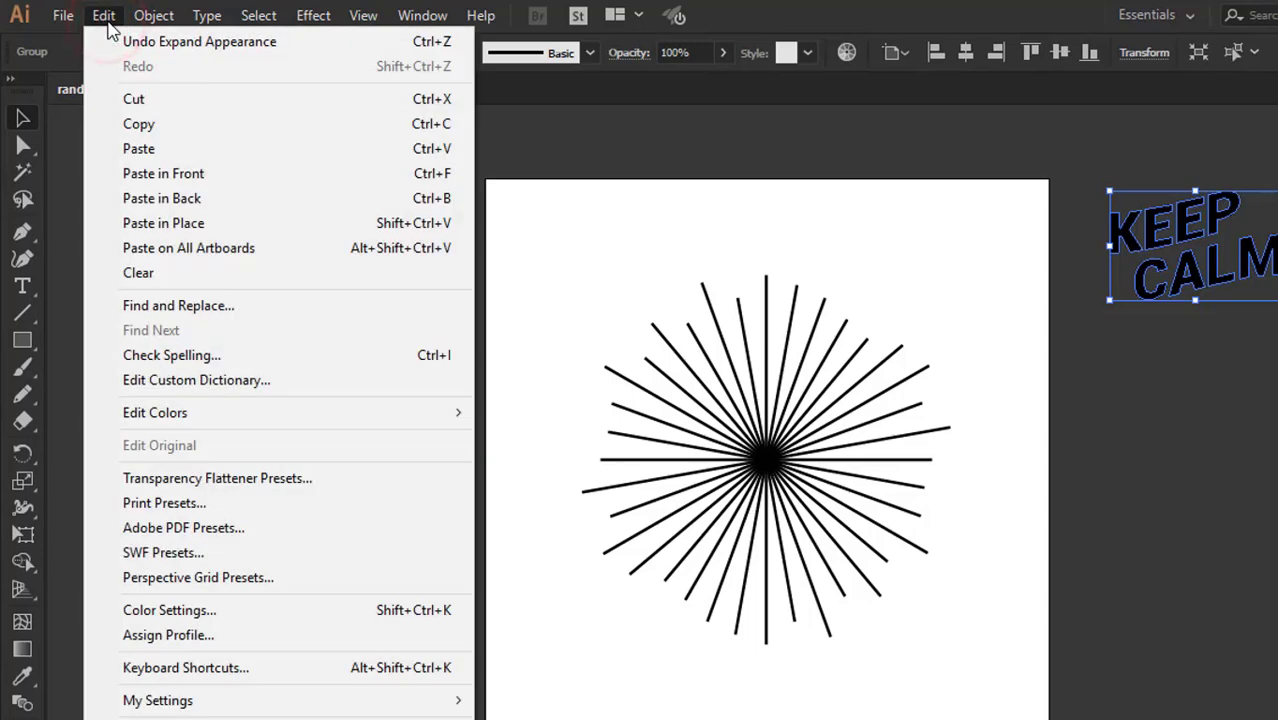
click(114, 122)
click(104, 16)
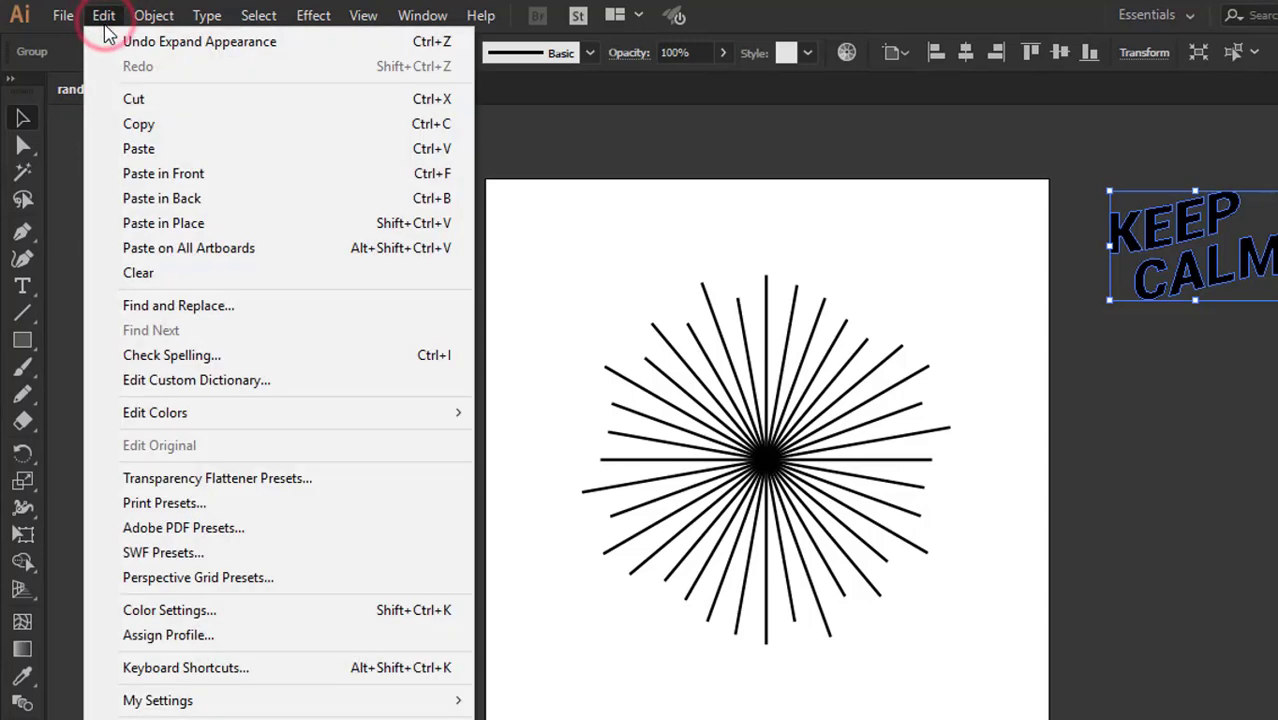
click(124, 149)
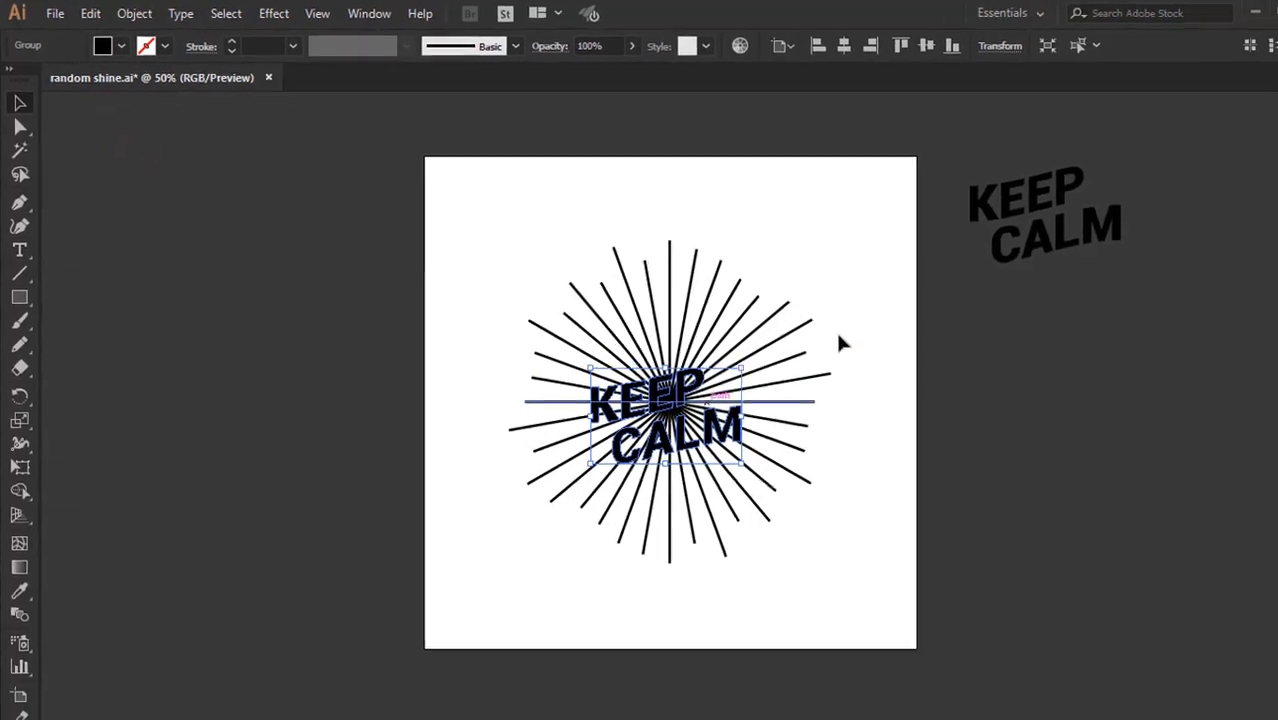
Step: Centre the pasted KEEP CALM horizontally and vertically on the sunburst, then reselect it for resizing
click(803, 45)
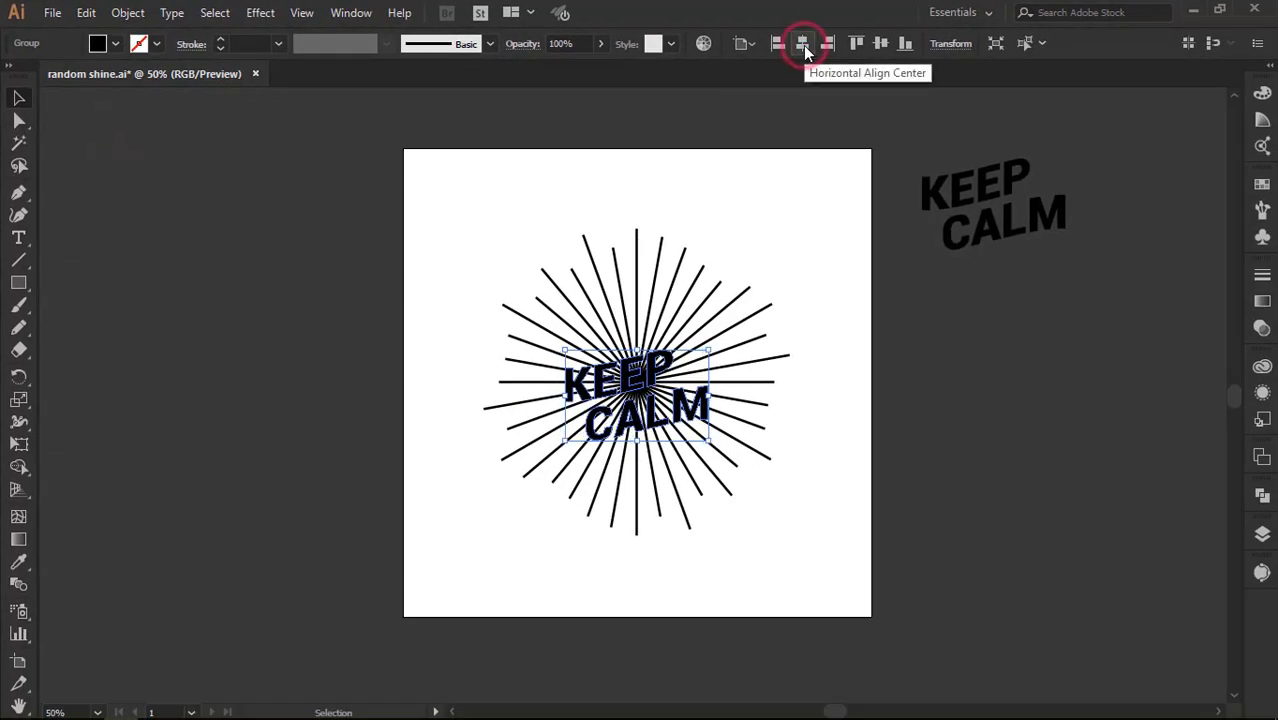
click(881, 43)
click(918, 322)
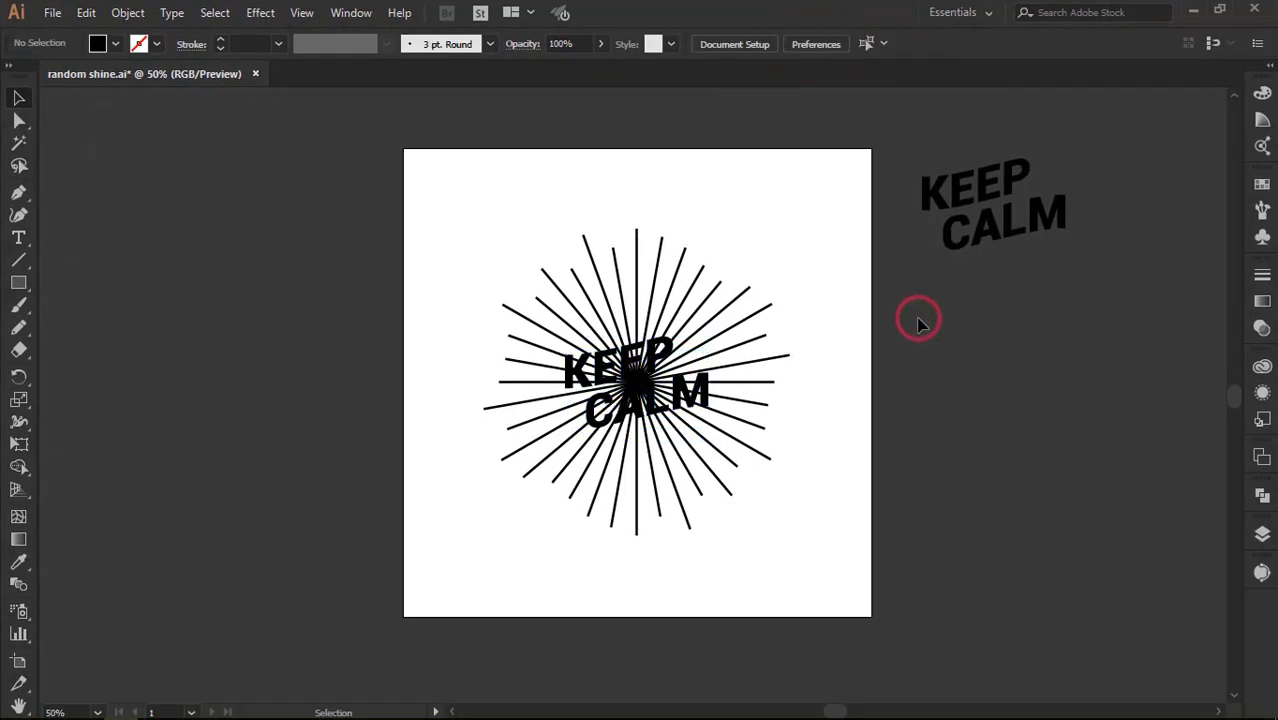
click(654, 343)
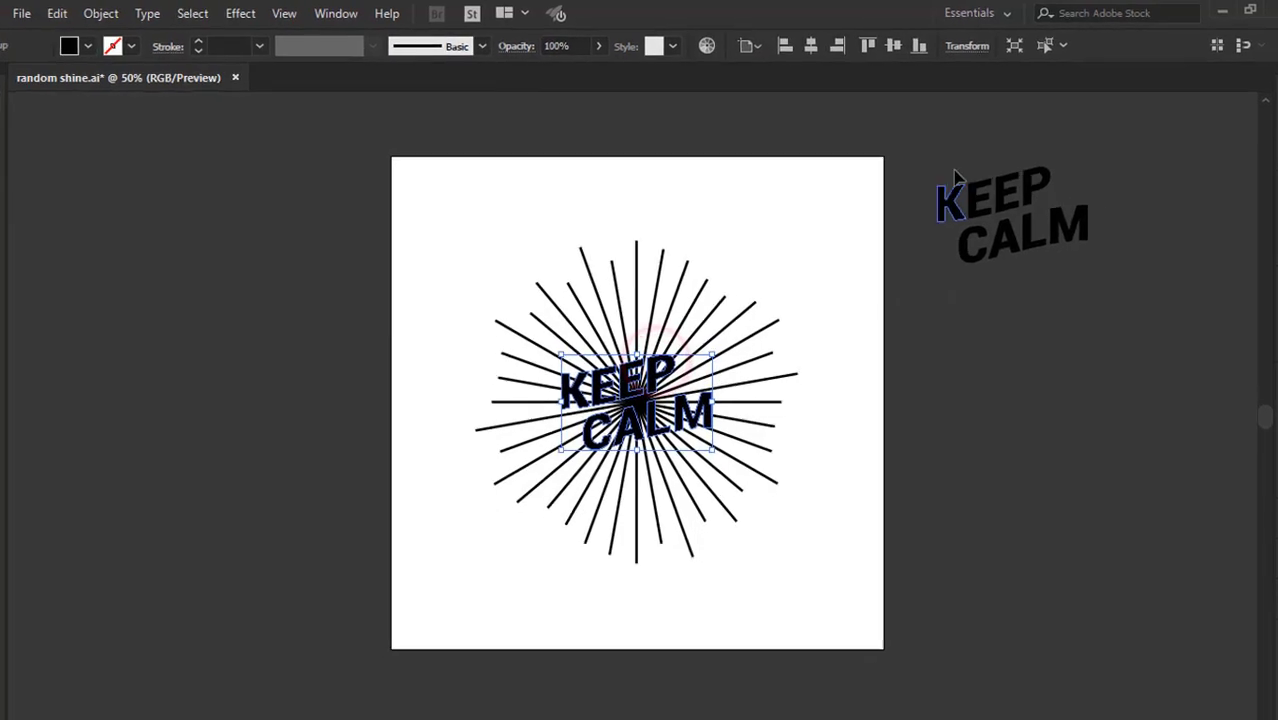
click(1013, 55)
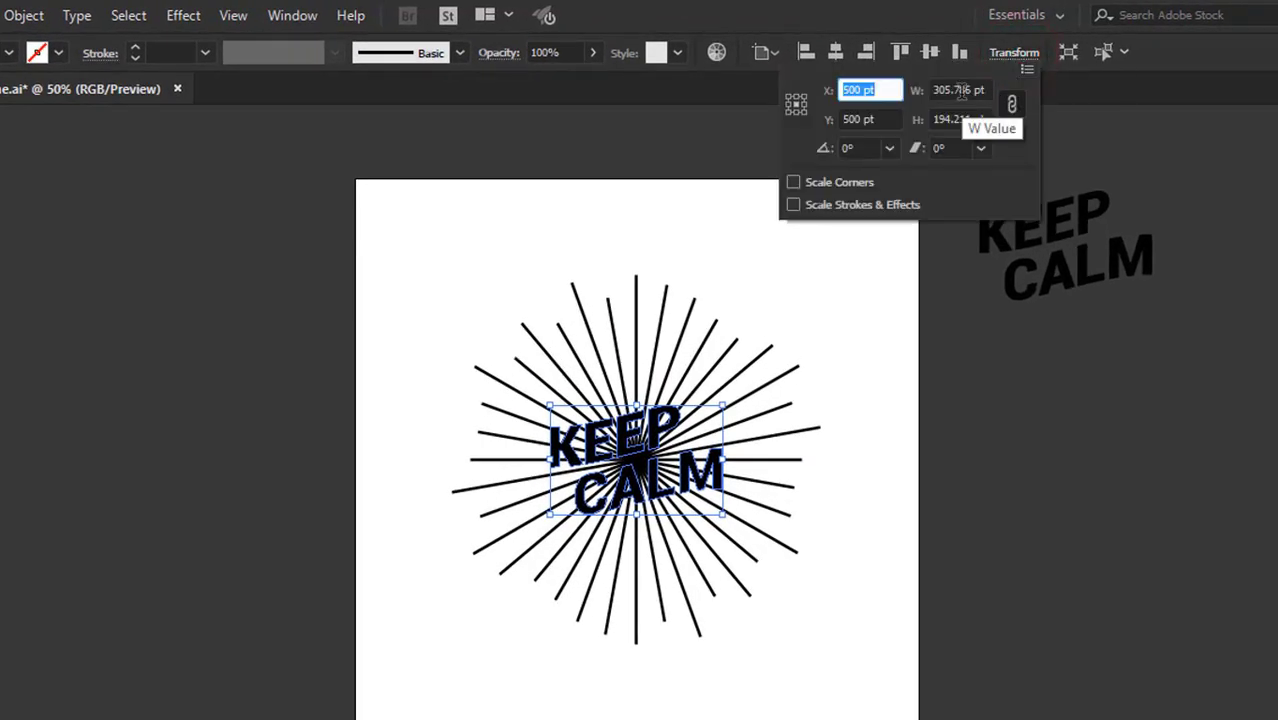
Step: Set the KEEP CALM lettering width to 400 pt
click(960, 90)
text(400)
key(Return)
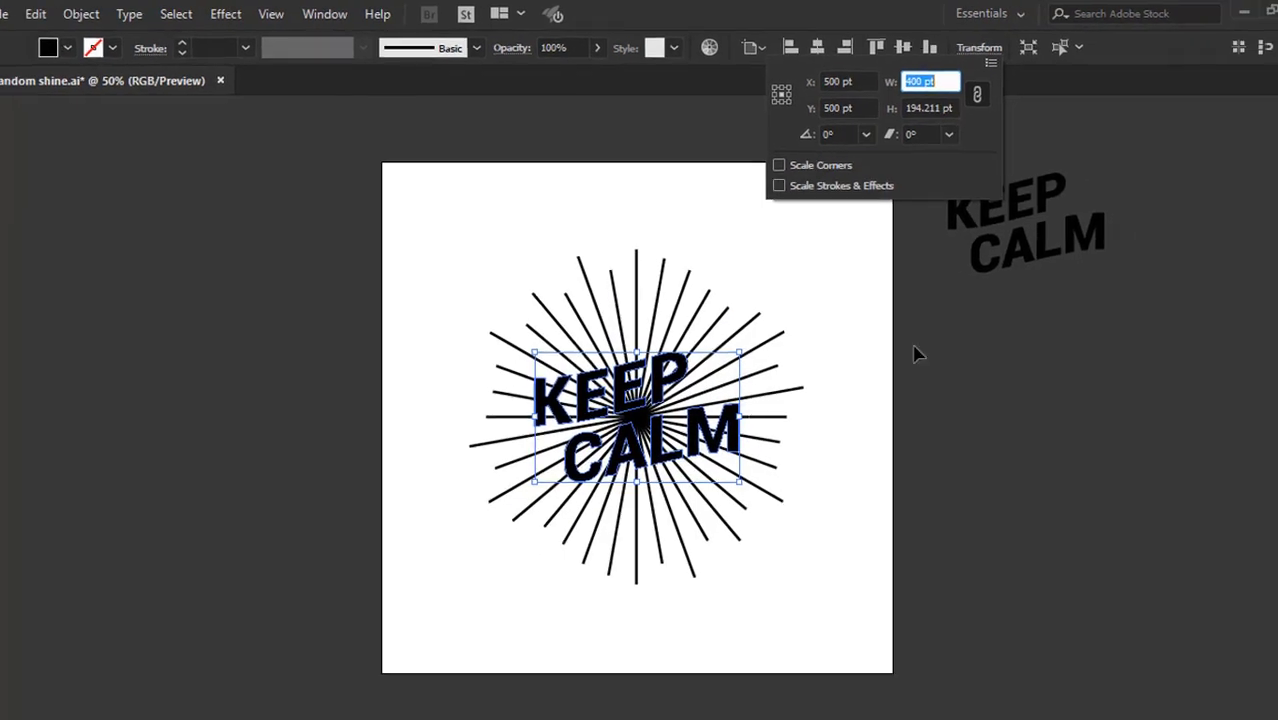
key(Escape)
Step: Return to the Selection tool and reselect the KEEP CALM group
key(a)
key(v)
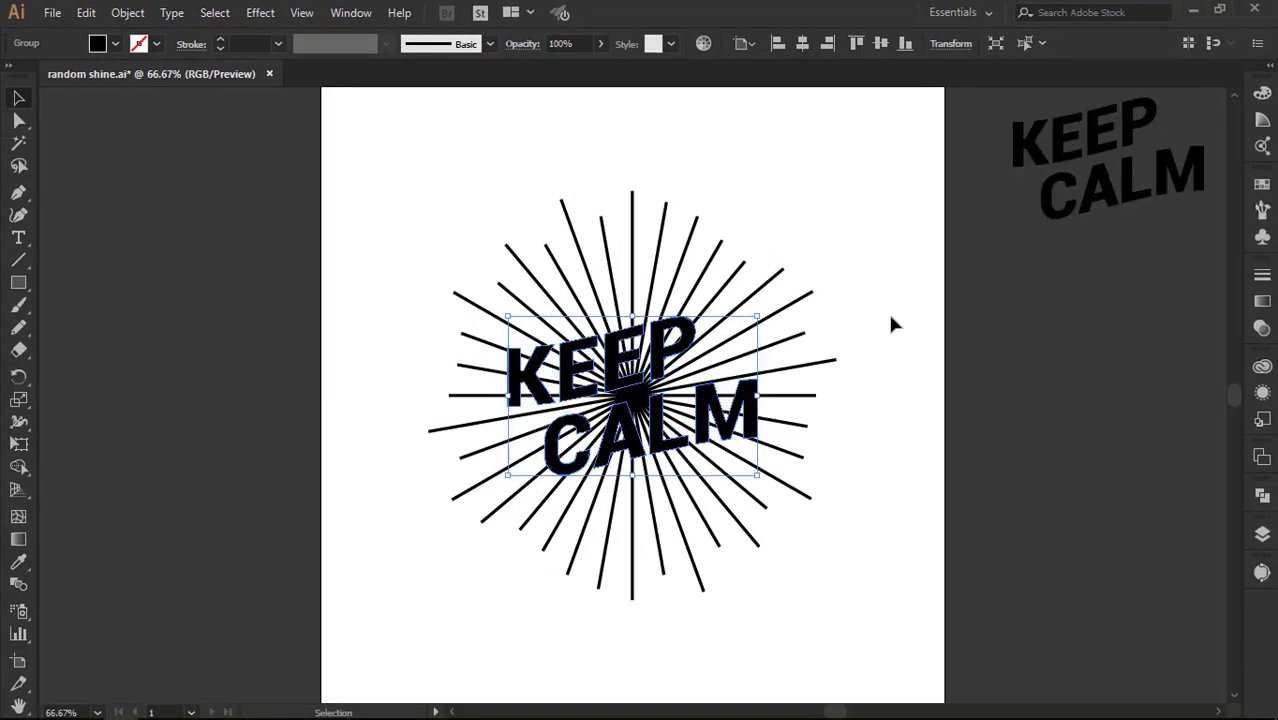
click(922, 343)
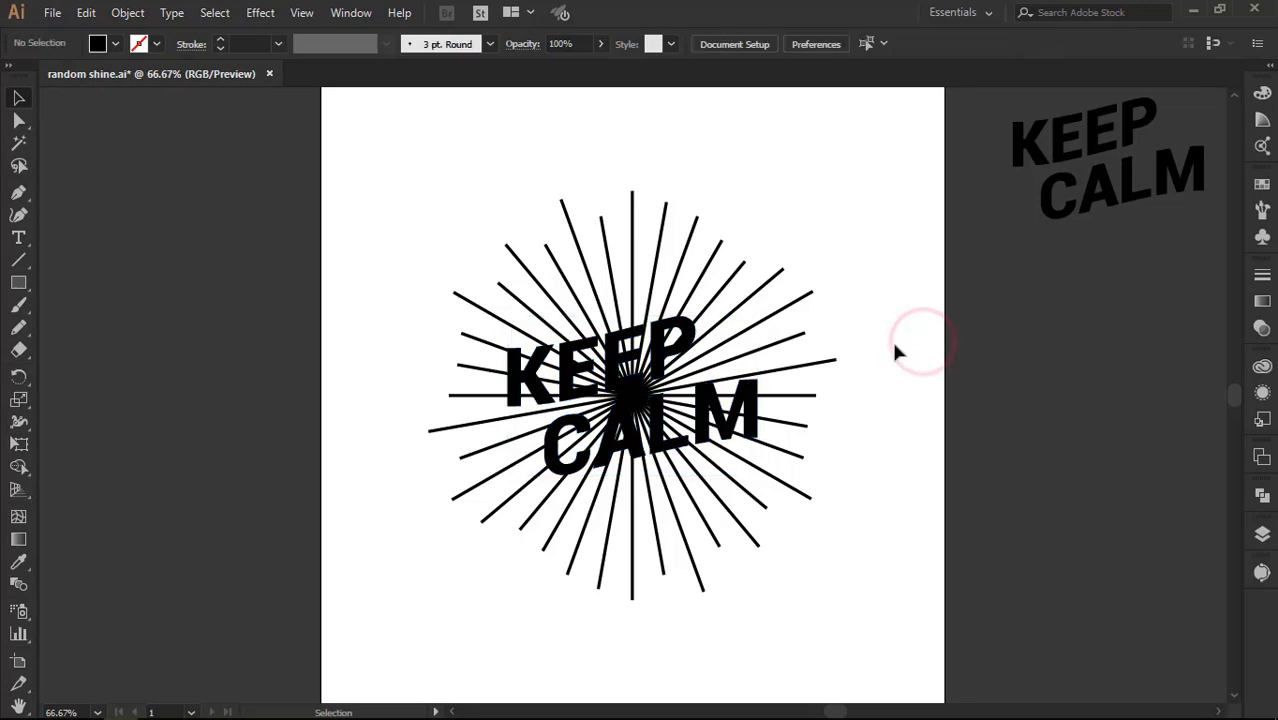
click(688, 333)
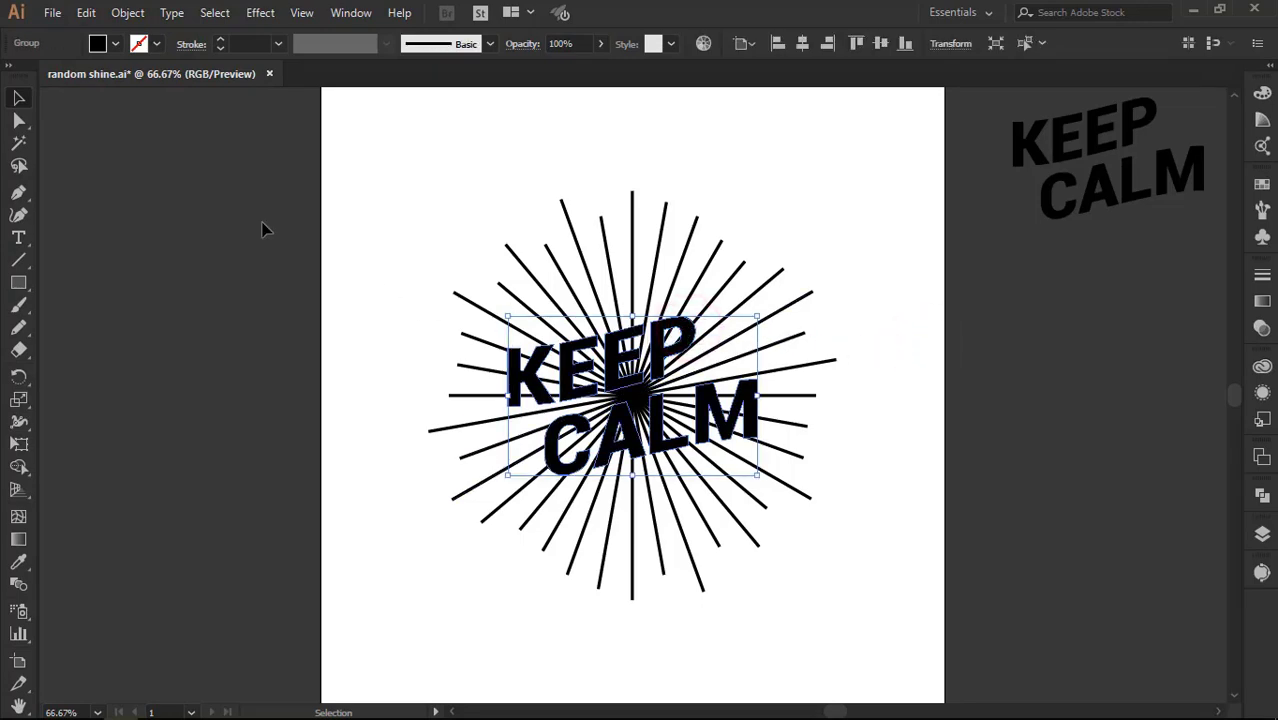
click(87, 12)
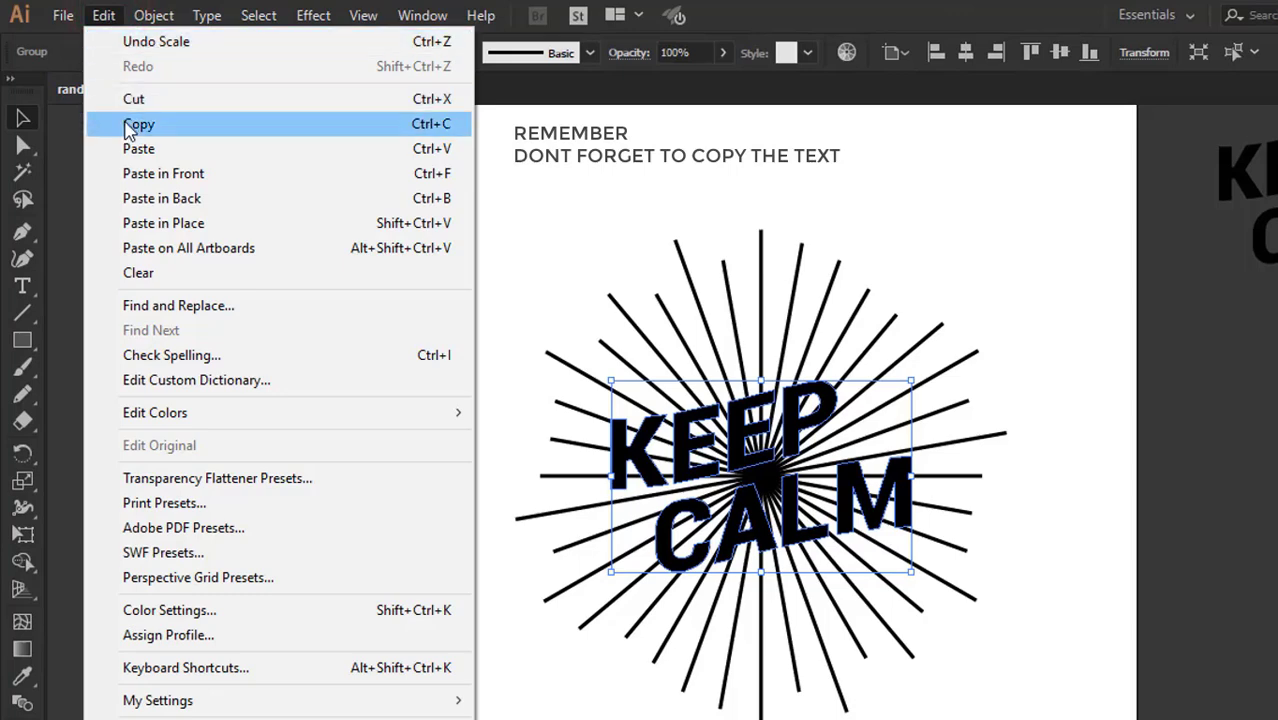
Step: Copy the KEEP CALM text and reselect the group
click(138, 123)
click(1120, 418)
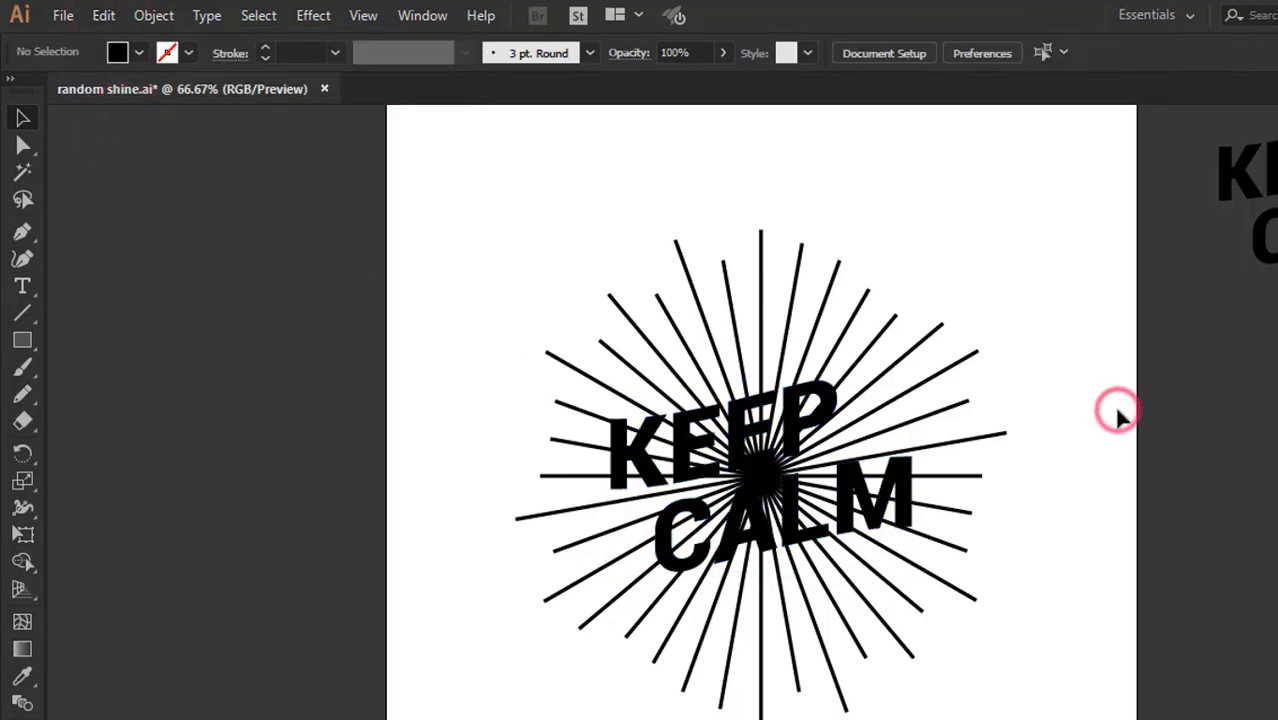
click(815, 400)
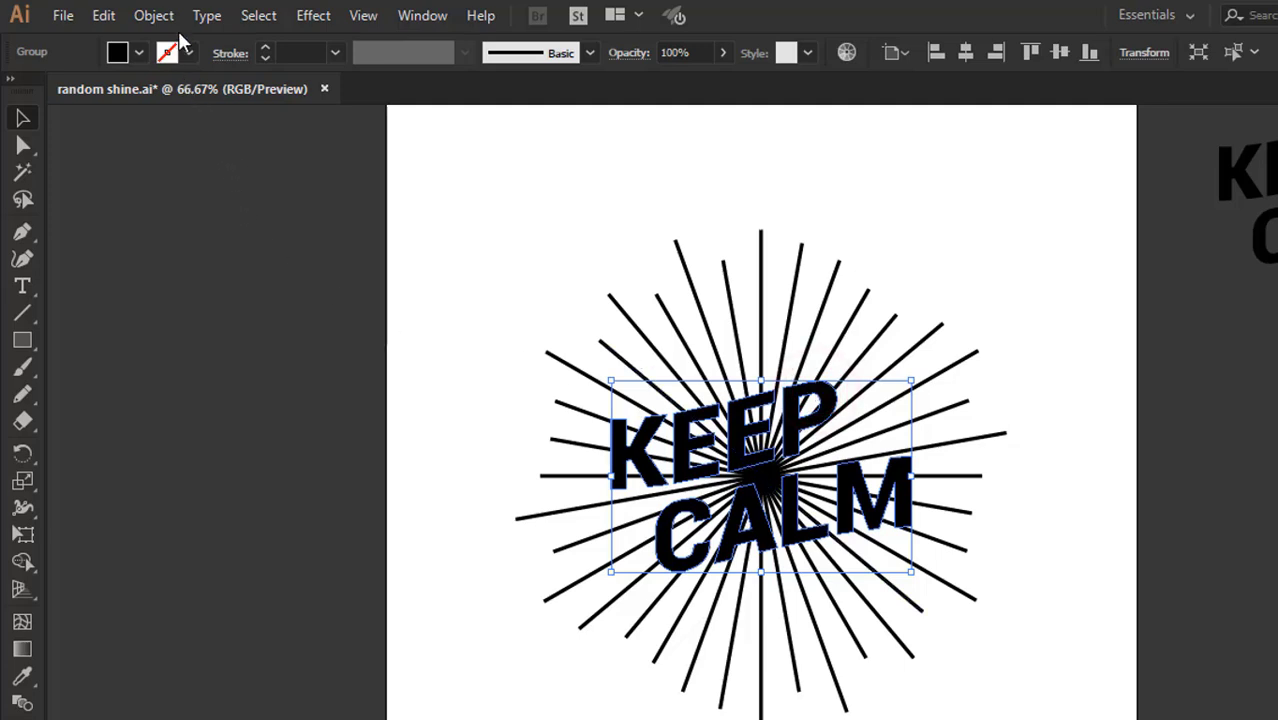
Step: Add a 10 pt offset path around the KEEP CALM letters
click(155, 15)
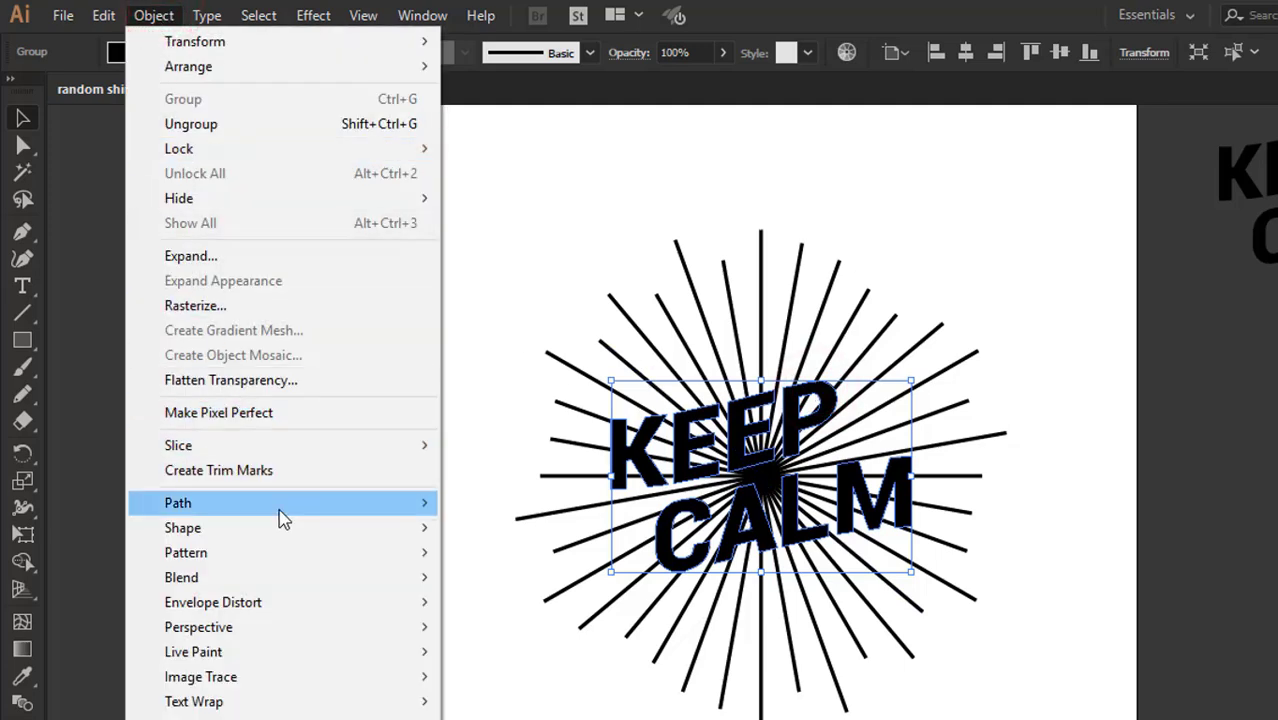
click(280, 508)
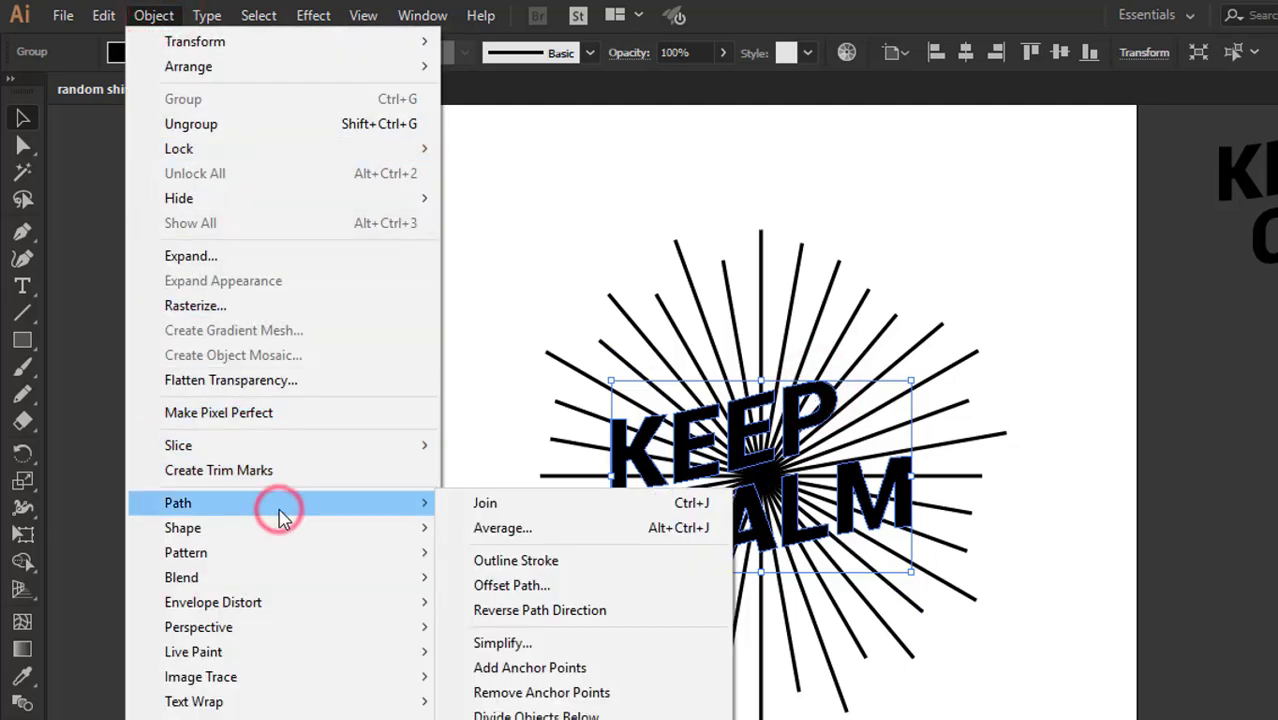
click(491, 586)
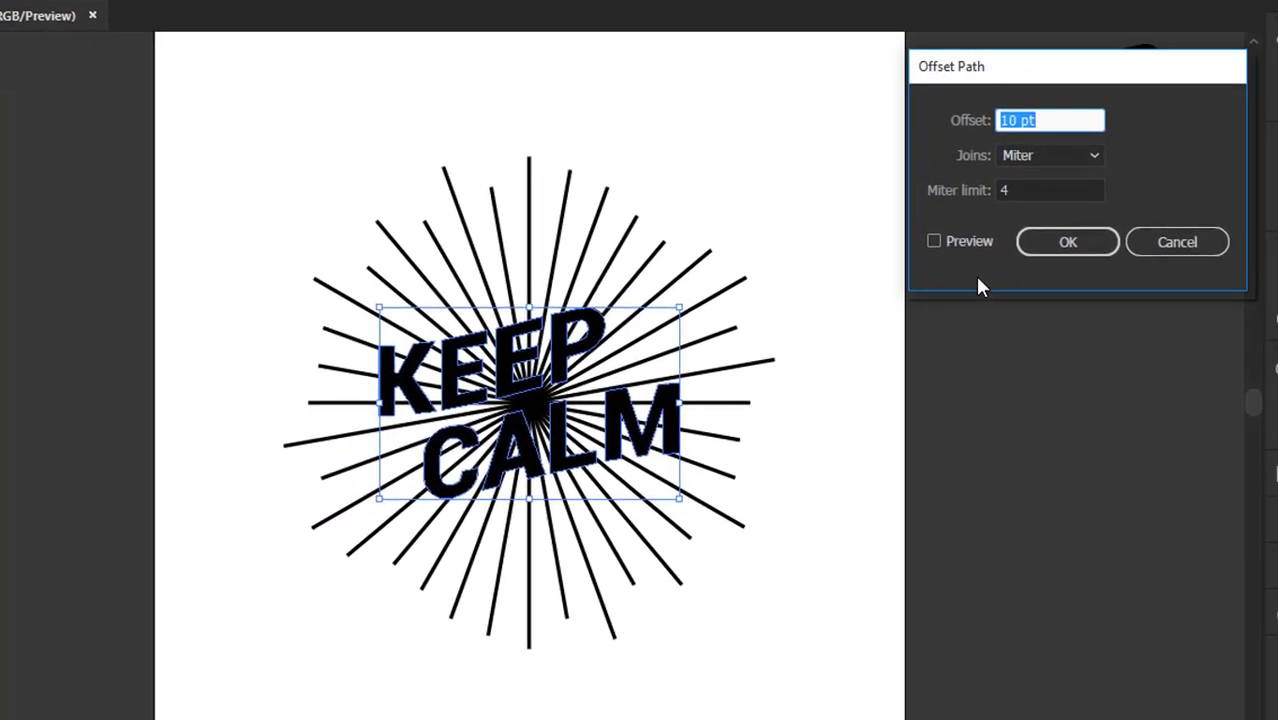
click(975, 243)
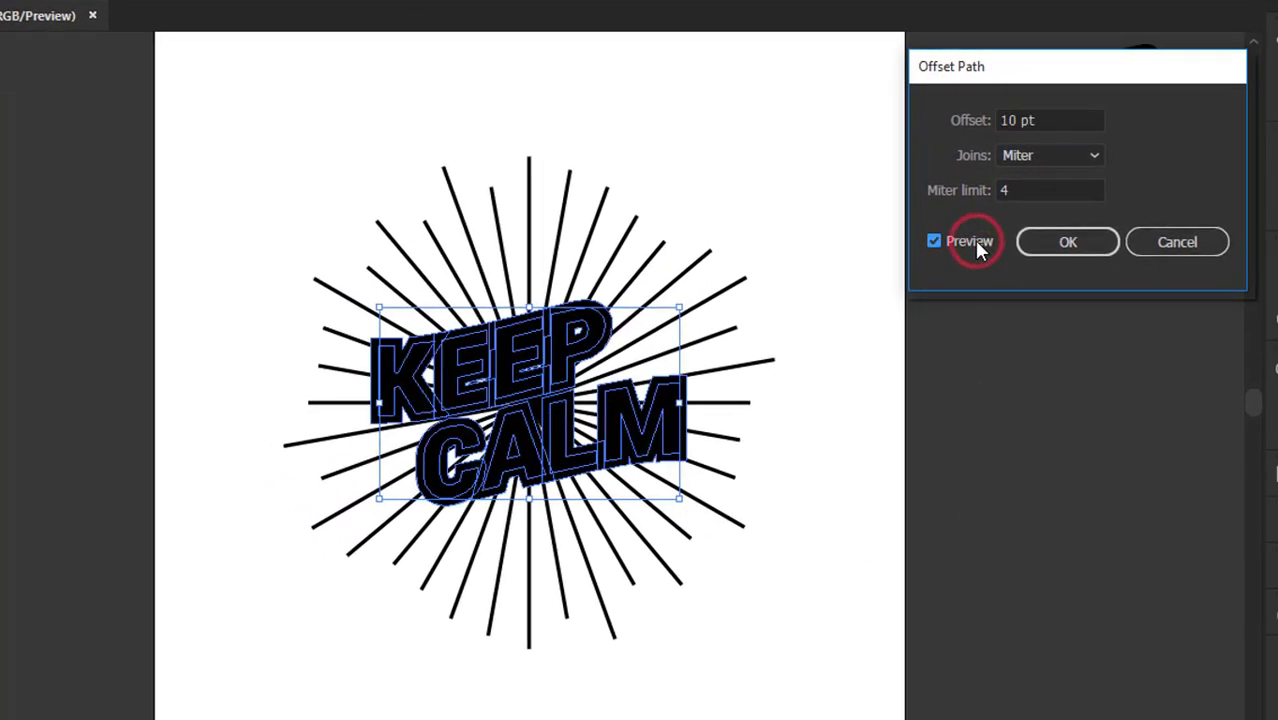
click(1045, 252)
click(1018, 381)
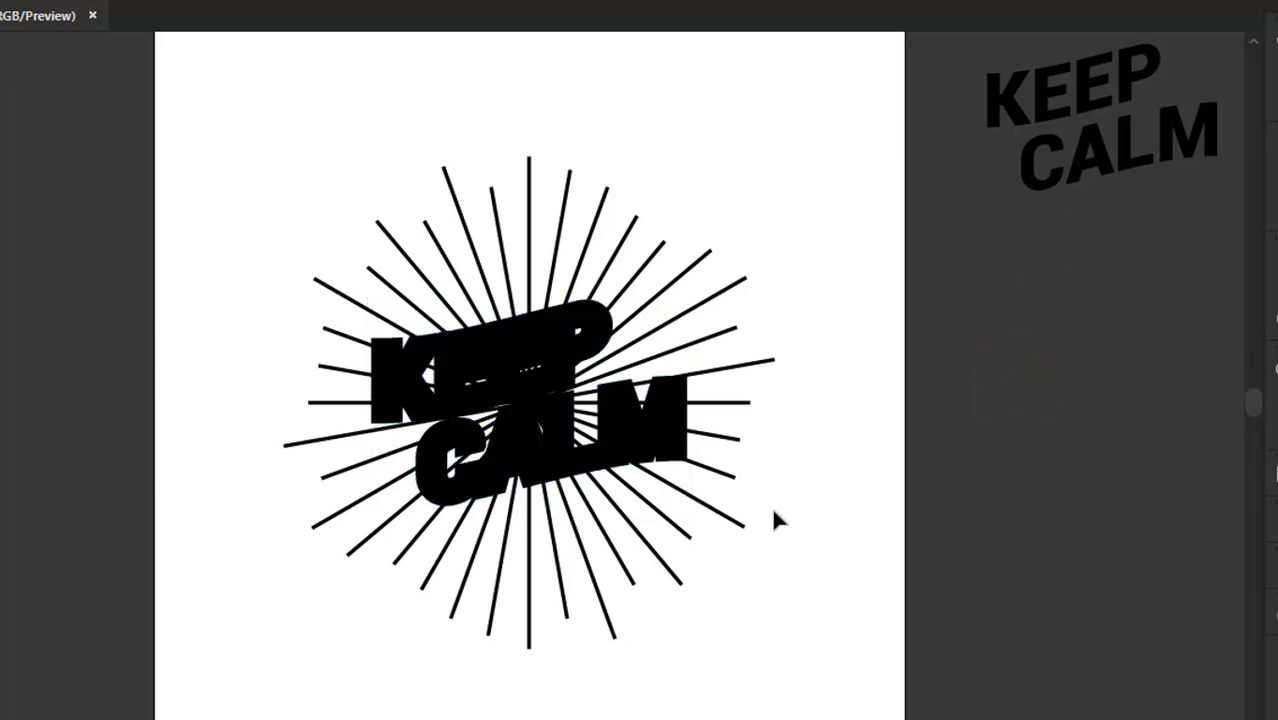
click(652, 432)
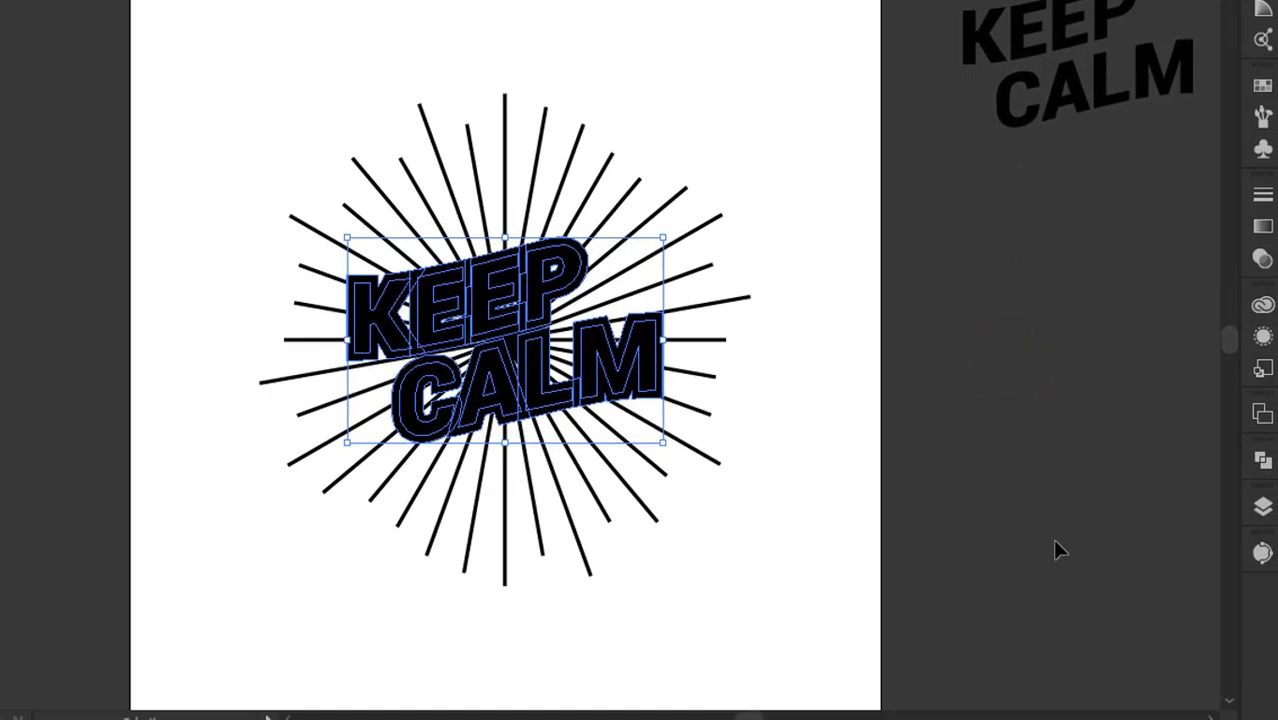
Step: Unite the offset letters into one solid shape with Pathfinder
click(1259, 450)
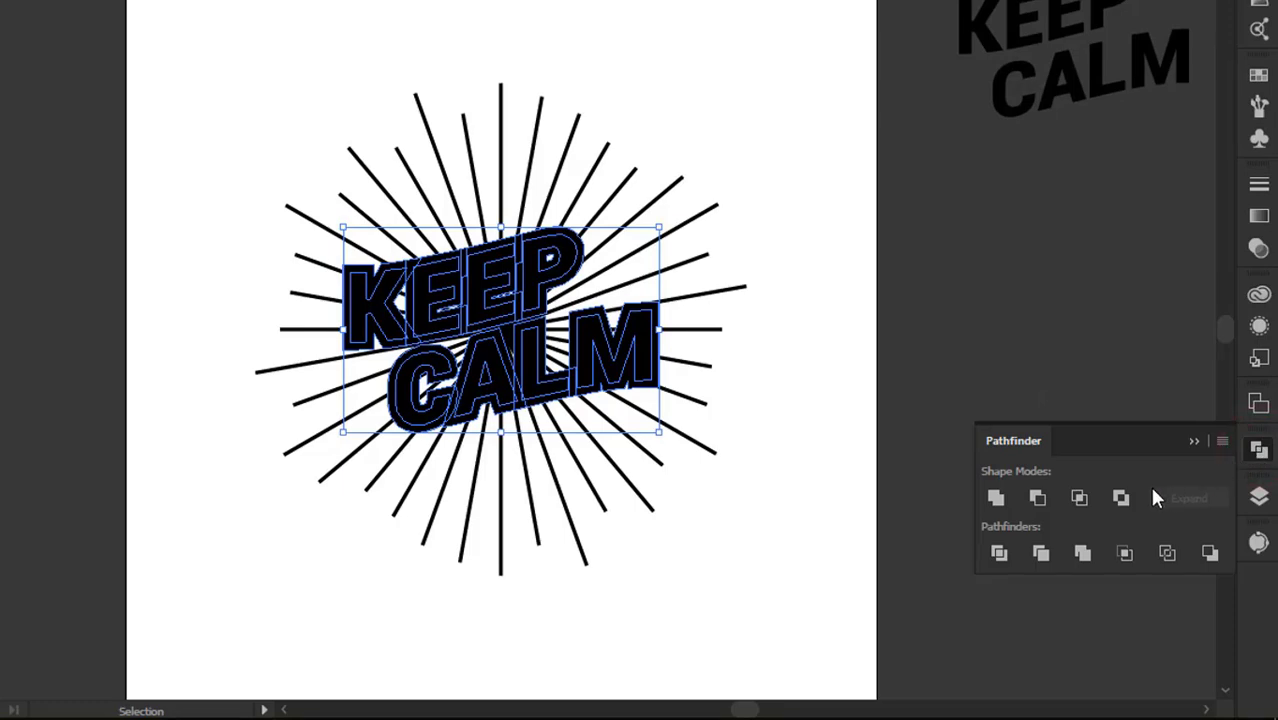
click(997, 498)
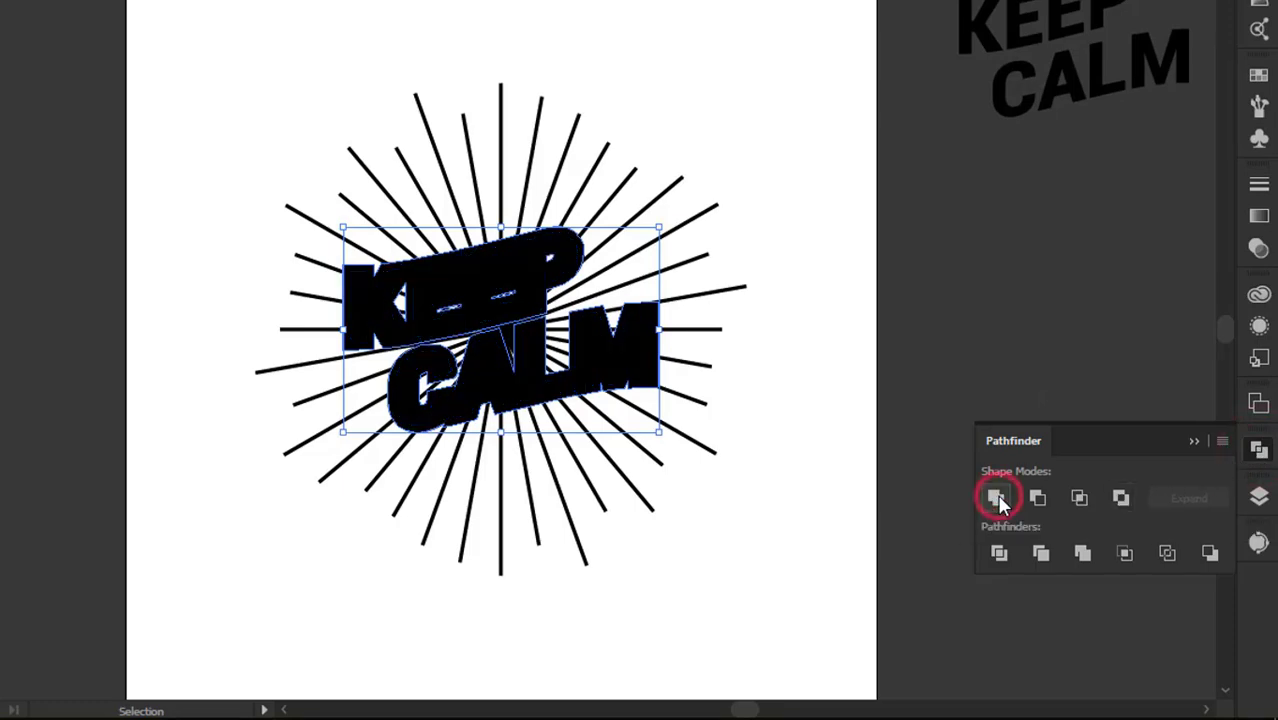
click(1205, 478)
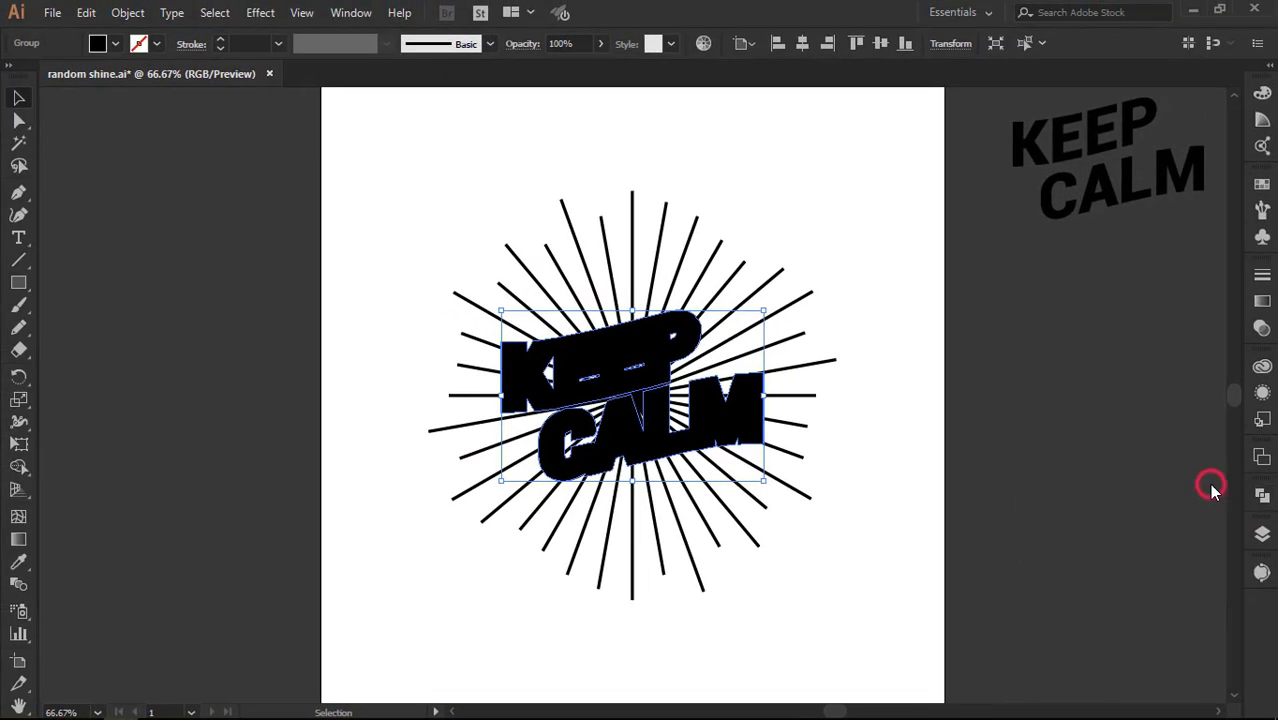
Step: Select the sunburst with the text and split everything into thin paths with Pathfinder Outline
click(1107, 478)
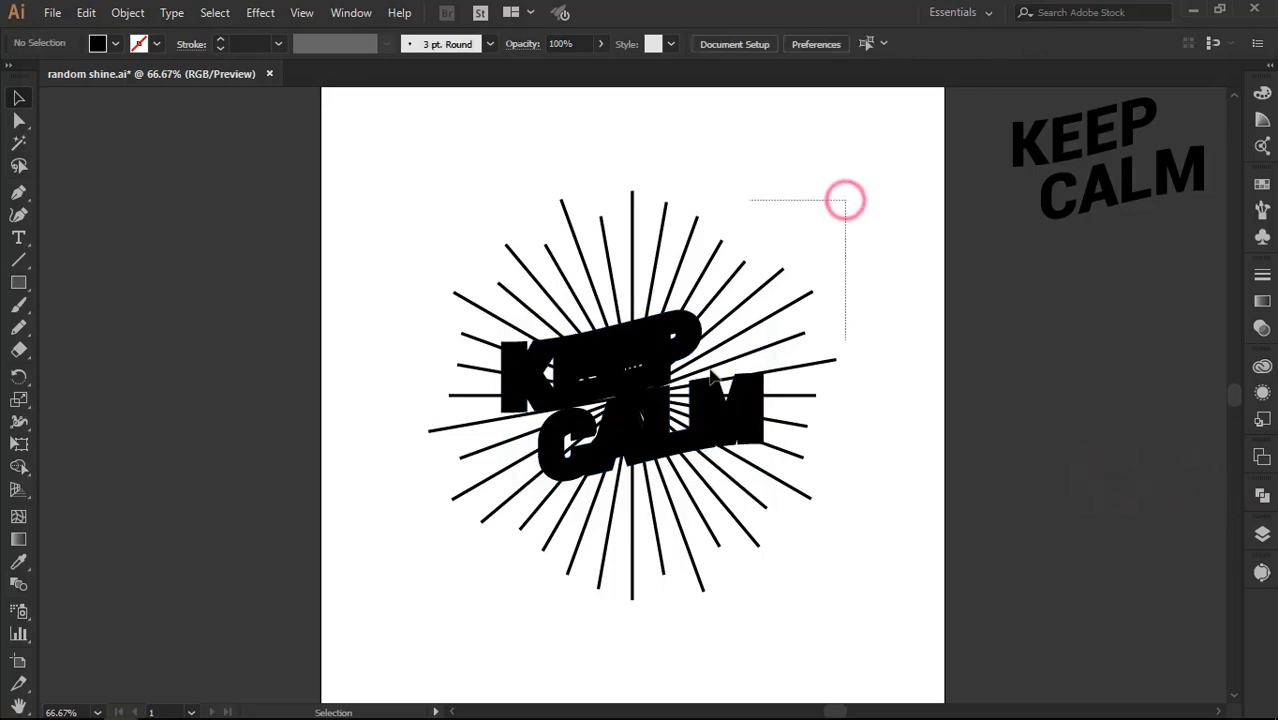
drag(712, 375, 487, 511)
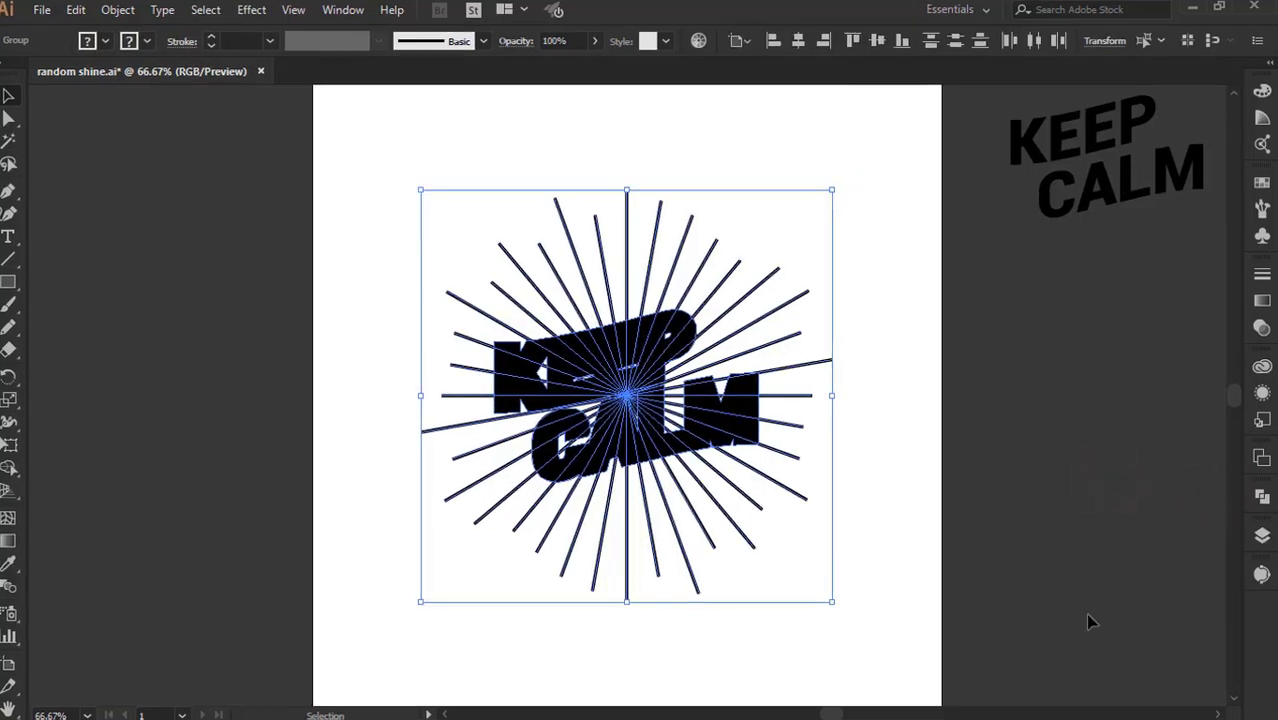
click(1262, 496)
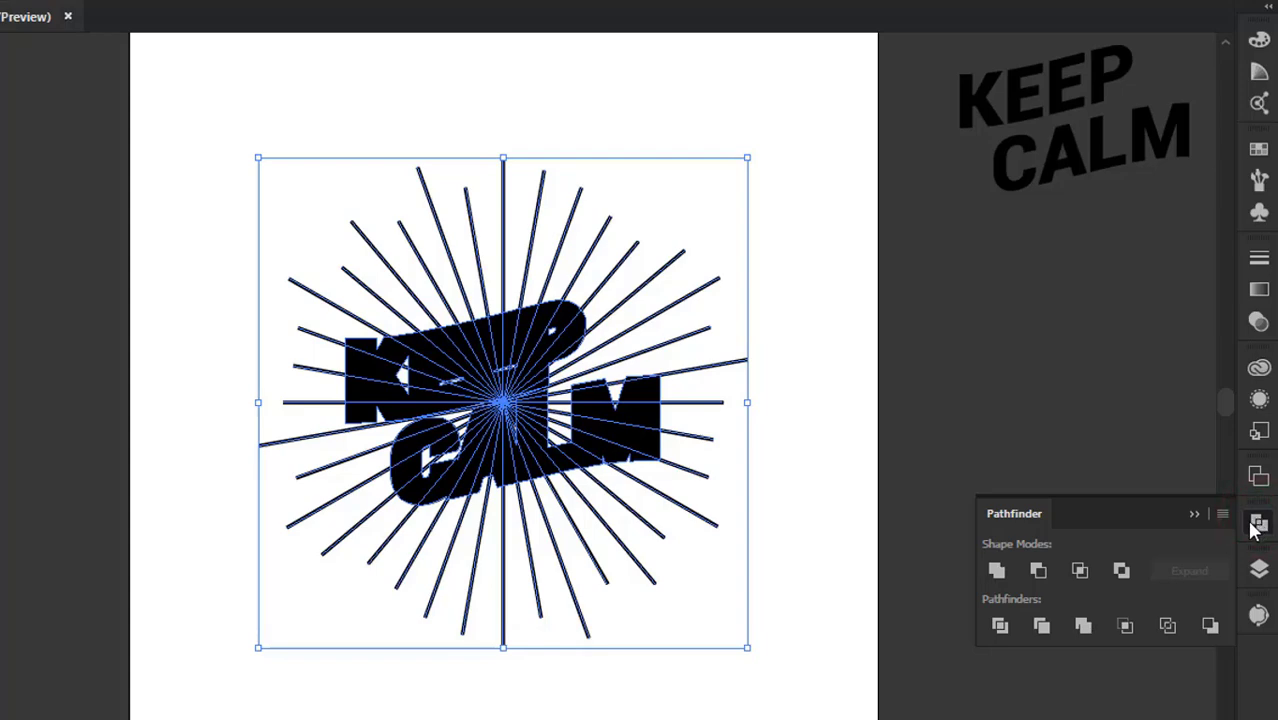
click(1160, 626)
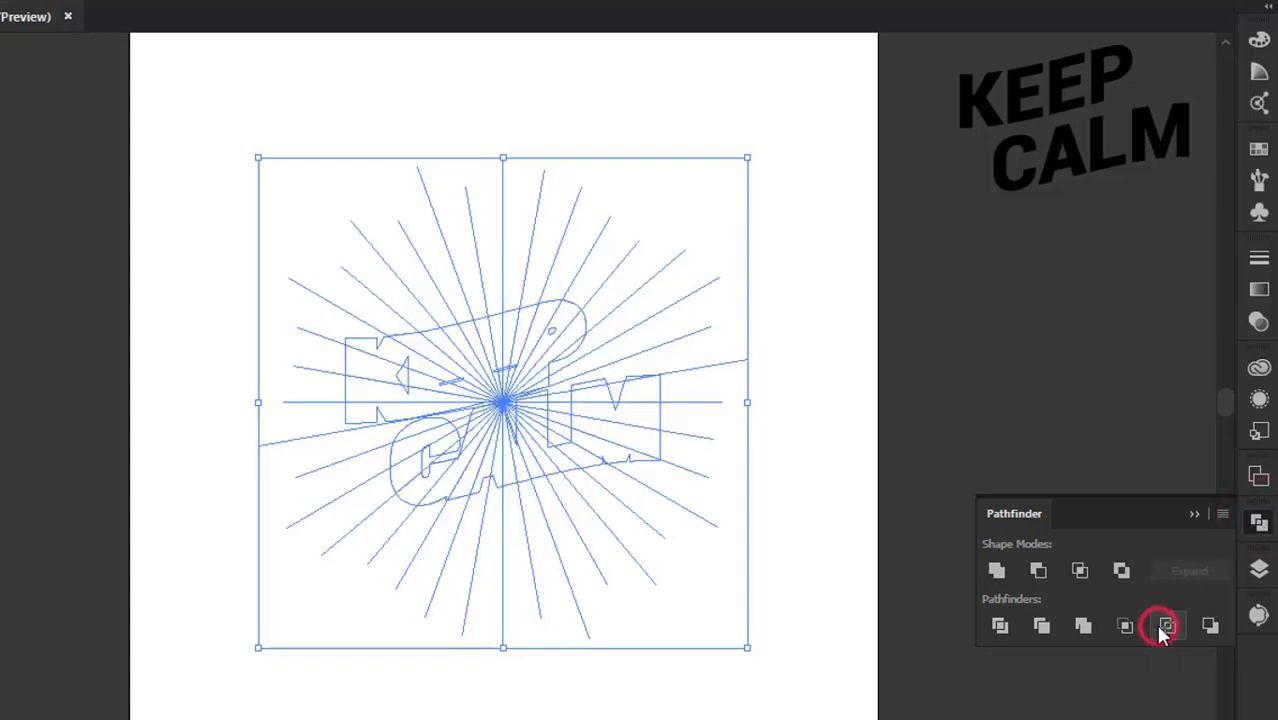
click(1198, 521)
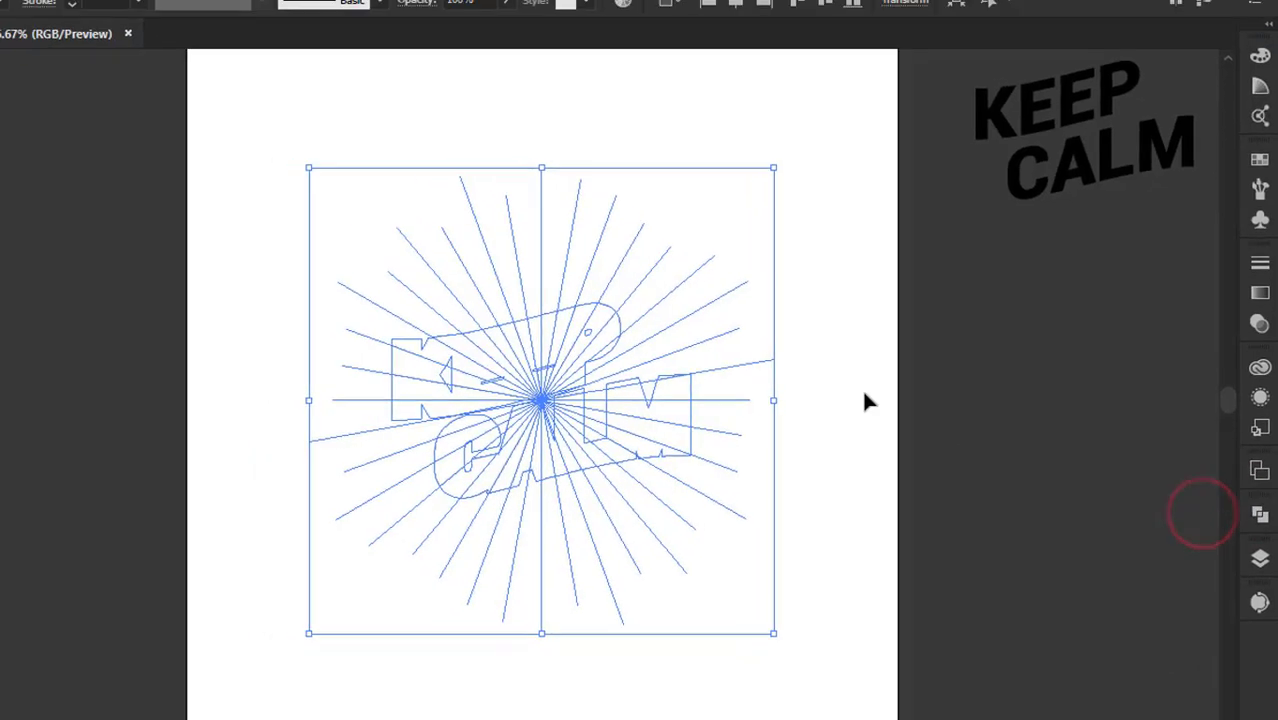
Step: Inspect the divided artwork in Outline mode, then return to Preview with nothing selected
click(903, 388)
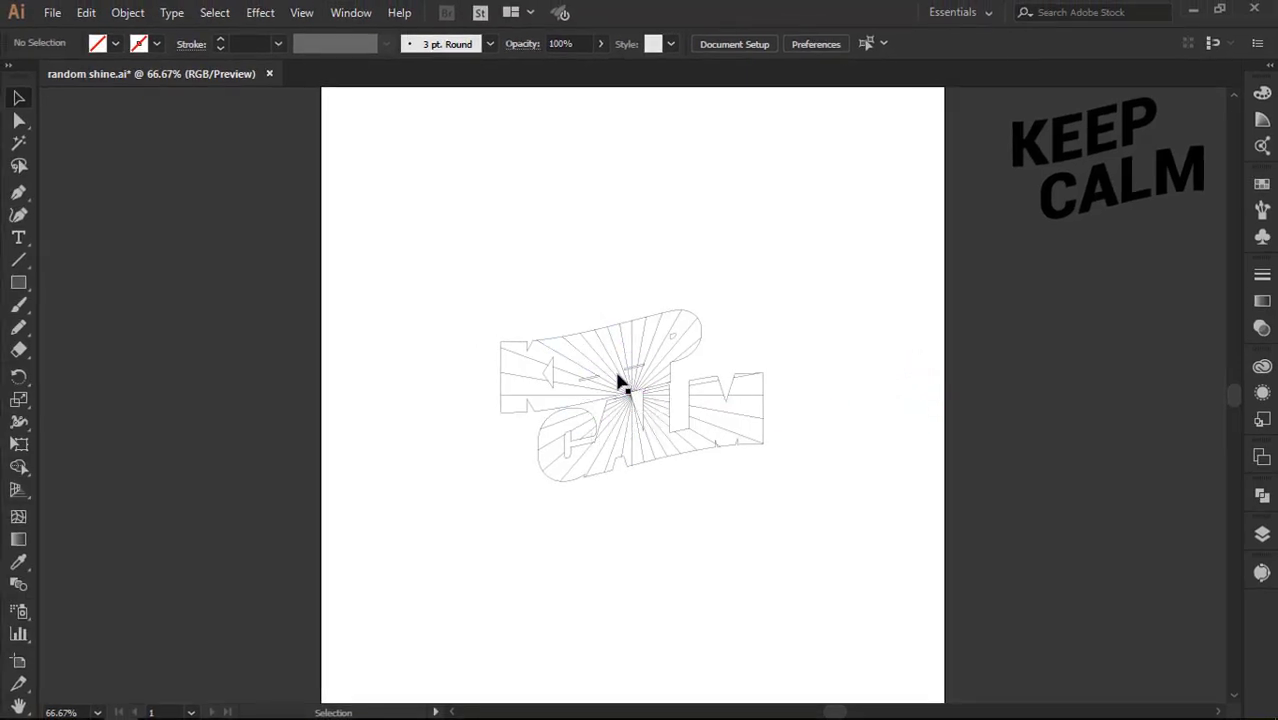
key(ctrl+y)
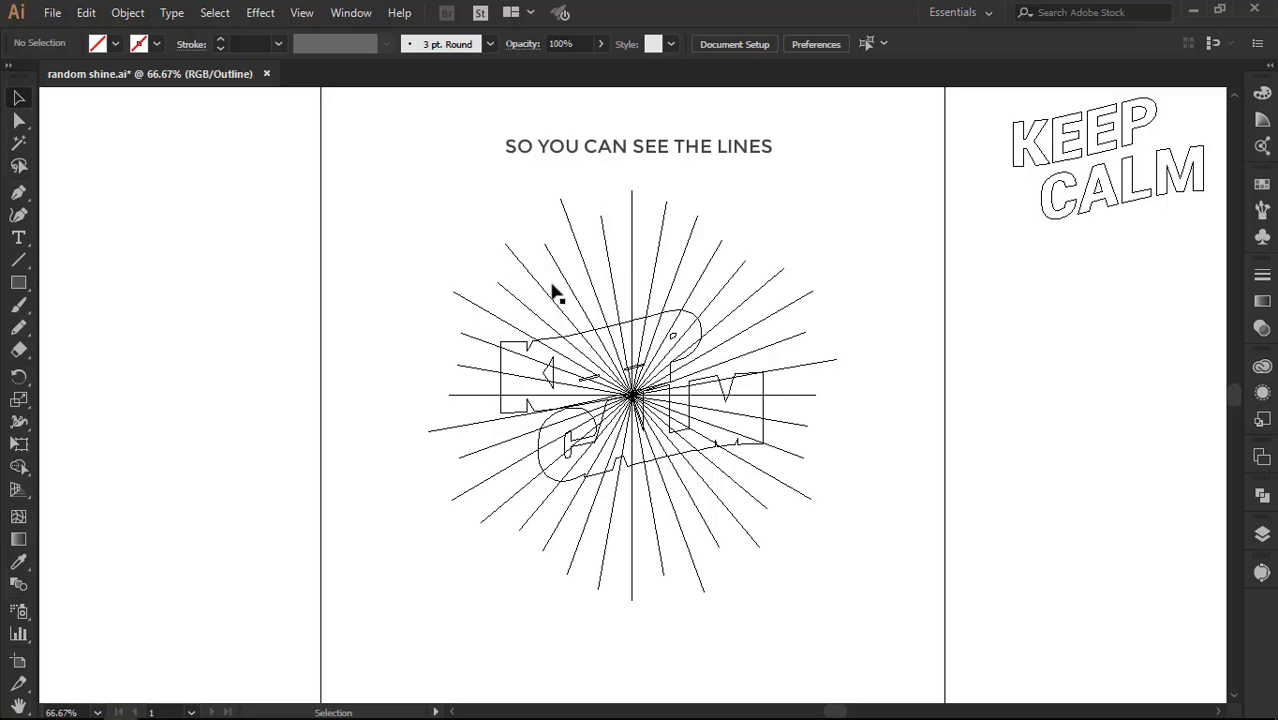
click(1007, 377)
key(ctrl+y)
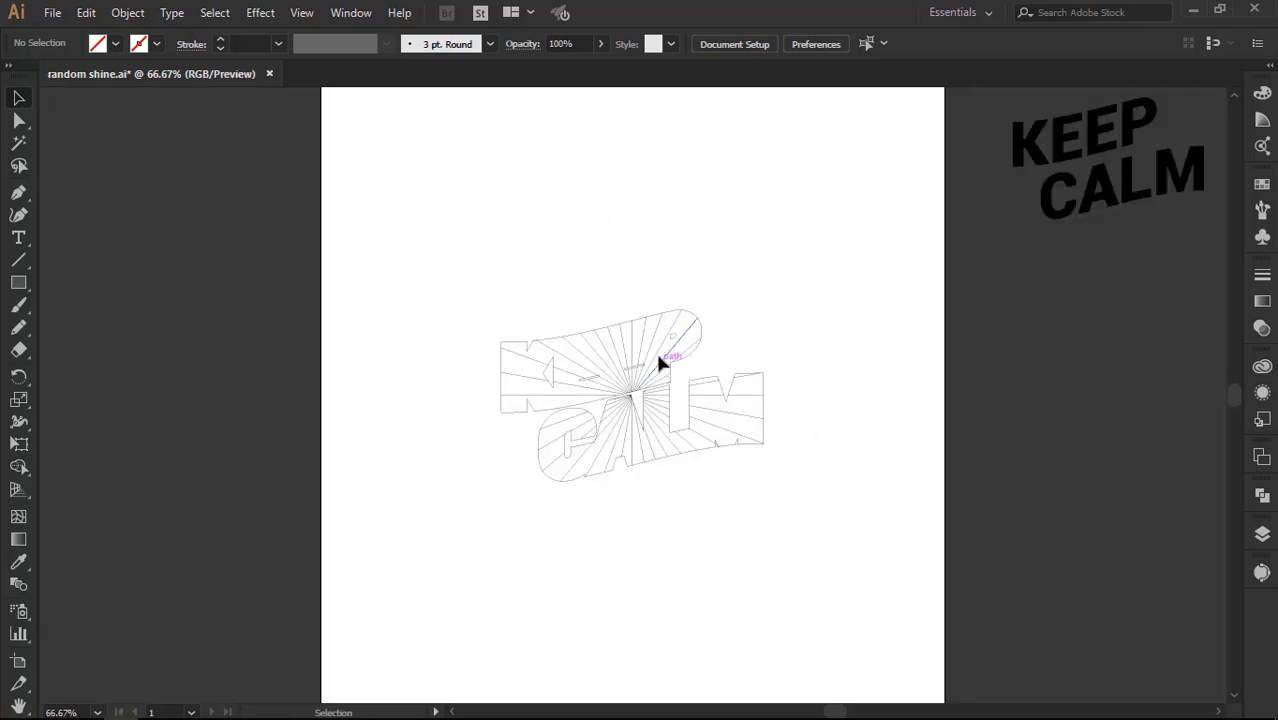
Step: Ungroup the split sunburst and delete all similar unstroked leftover pieces from the lettering
right_click(660, 362)
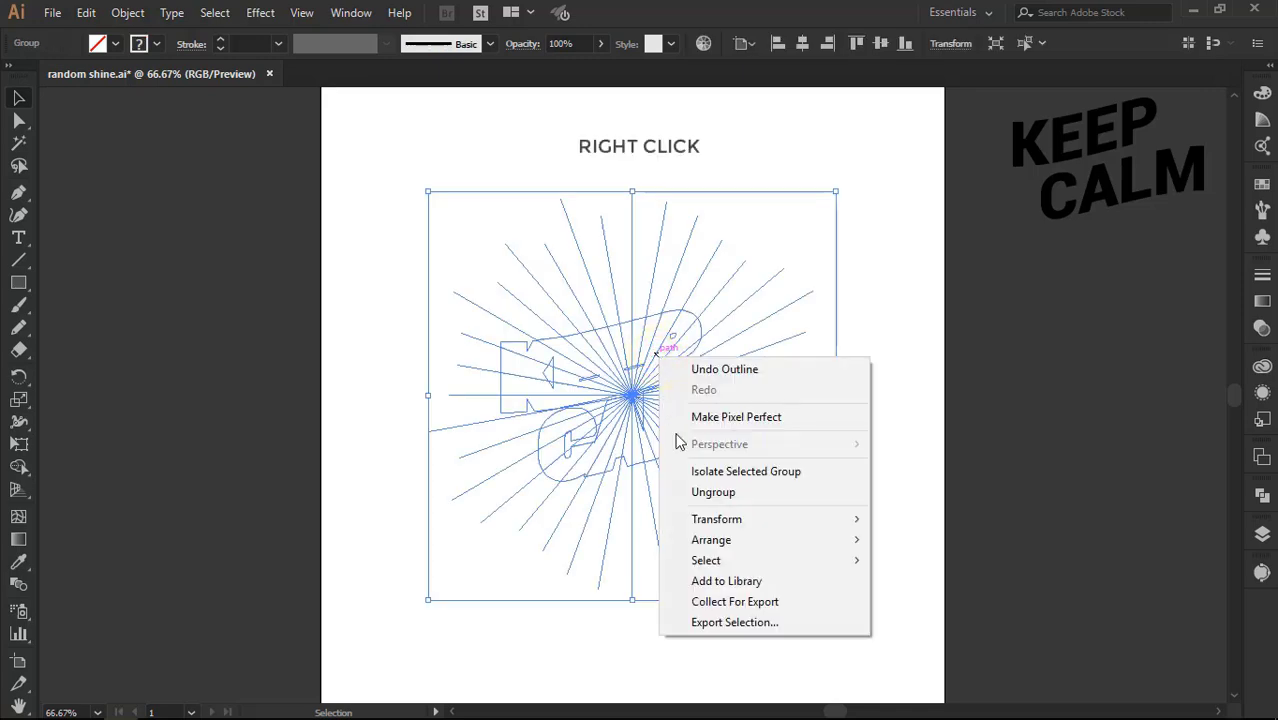
click(700, 491)
click(1007, 433)
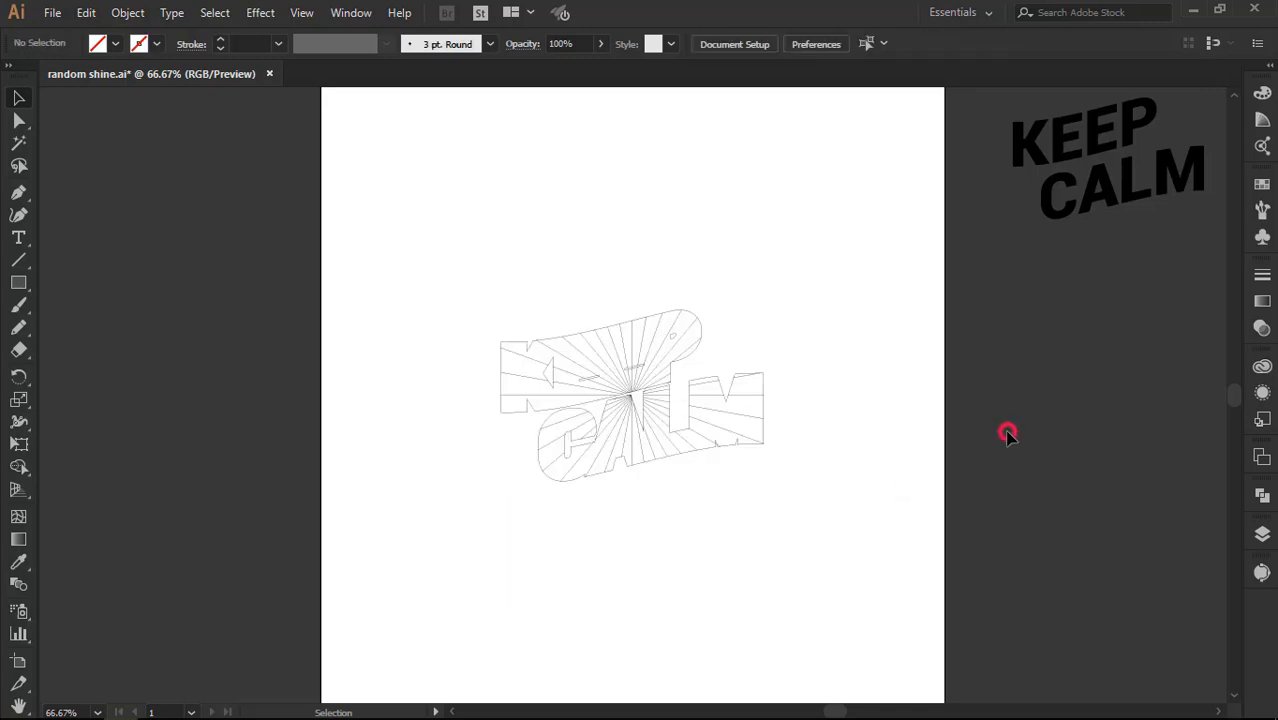
click(657, 335)
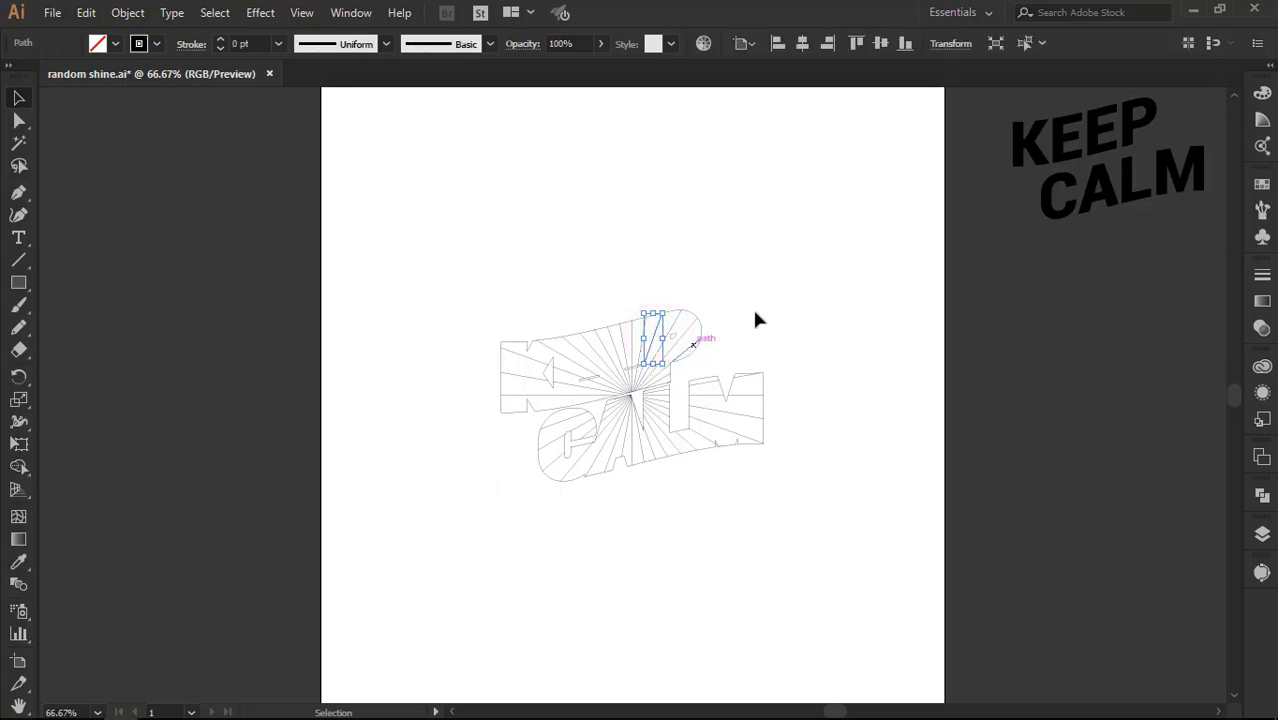
click(1022, 46)
key(Delete)
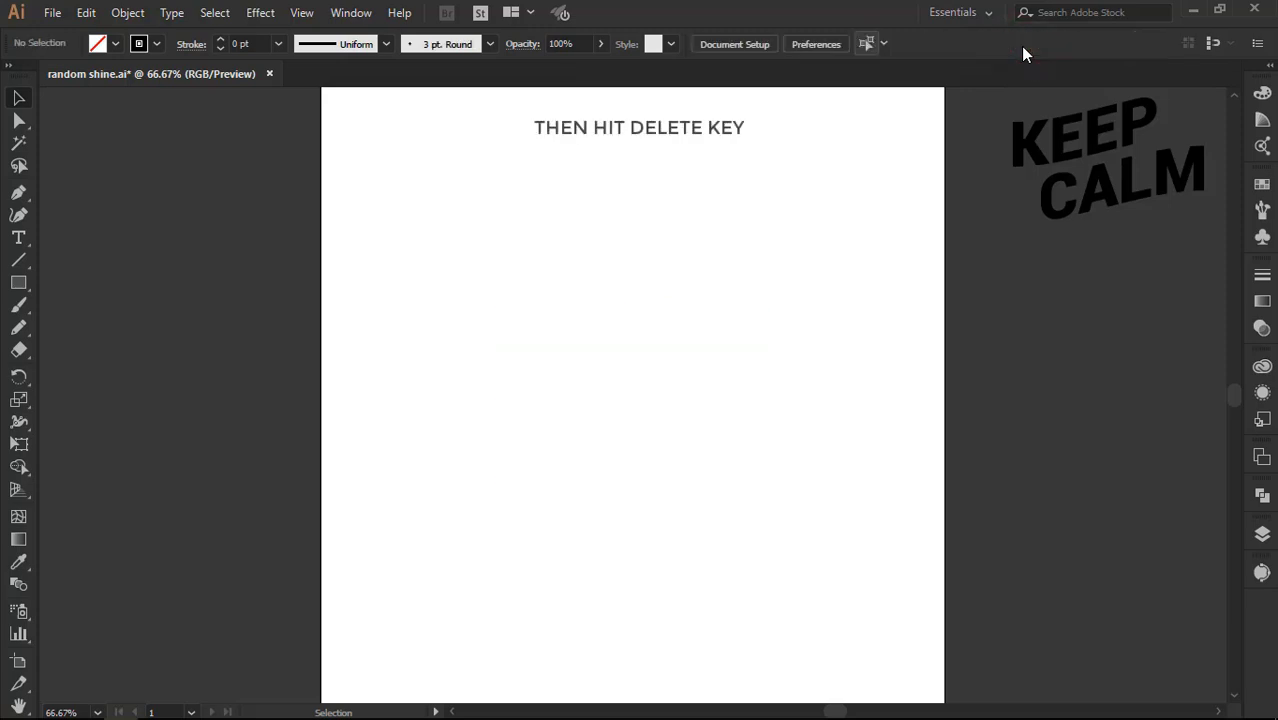
key(ctrl+y)
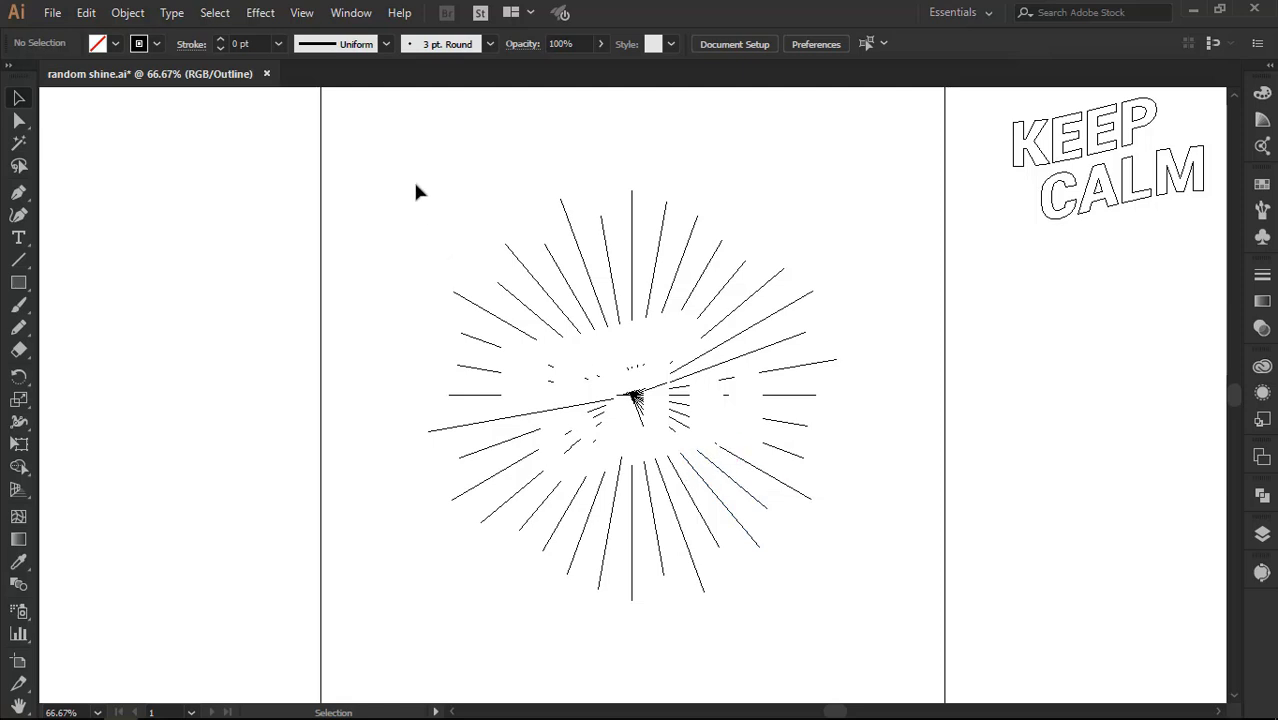
Step: Give all remaining sunburst rays a black 5 pt stroke with round caps, in full preview
drag(362, 128, 868, 645)
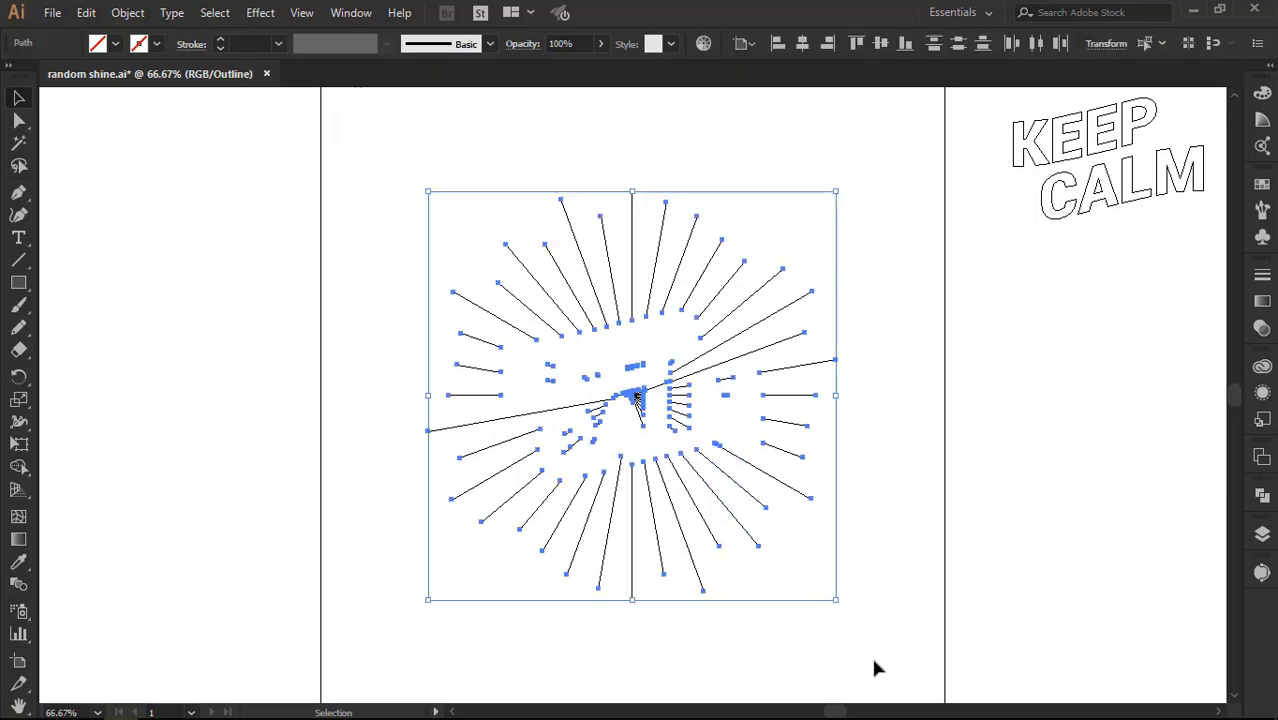
key(ctrl+y)
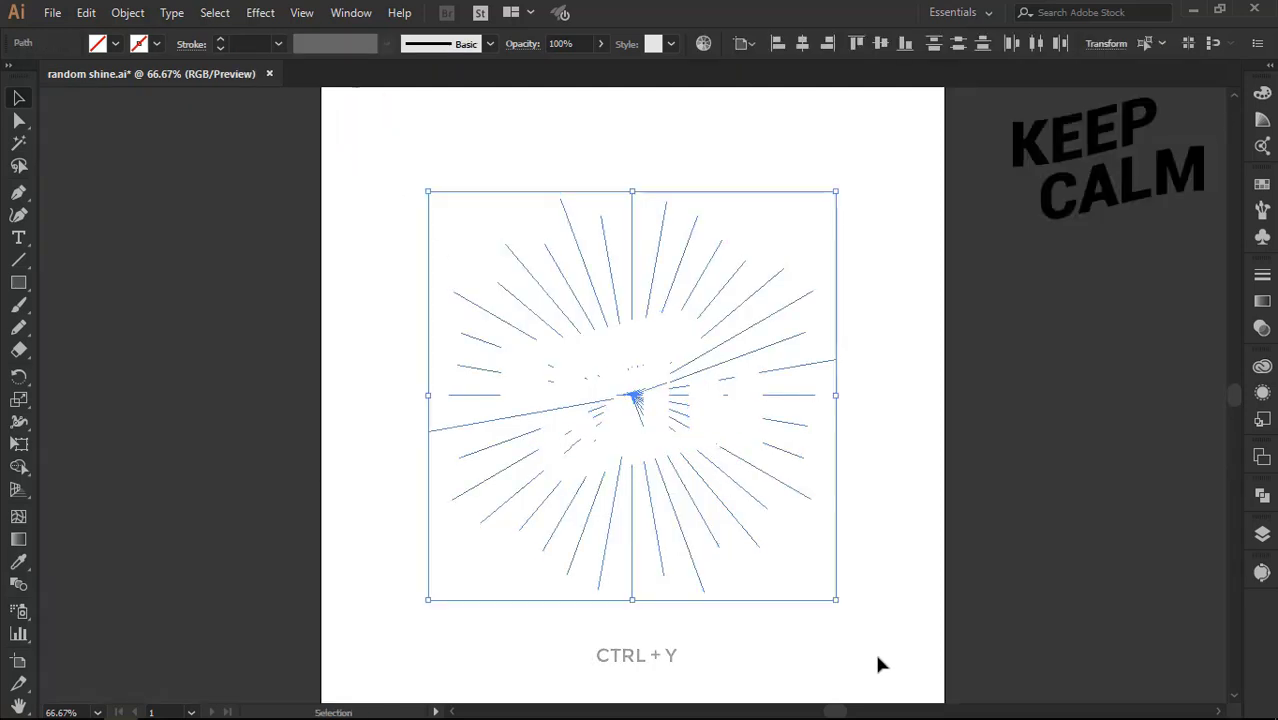
click(157, 44)
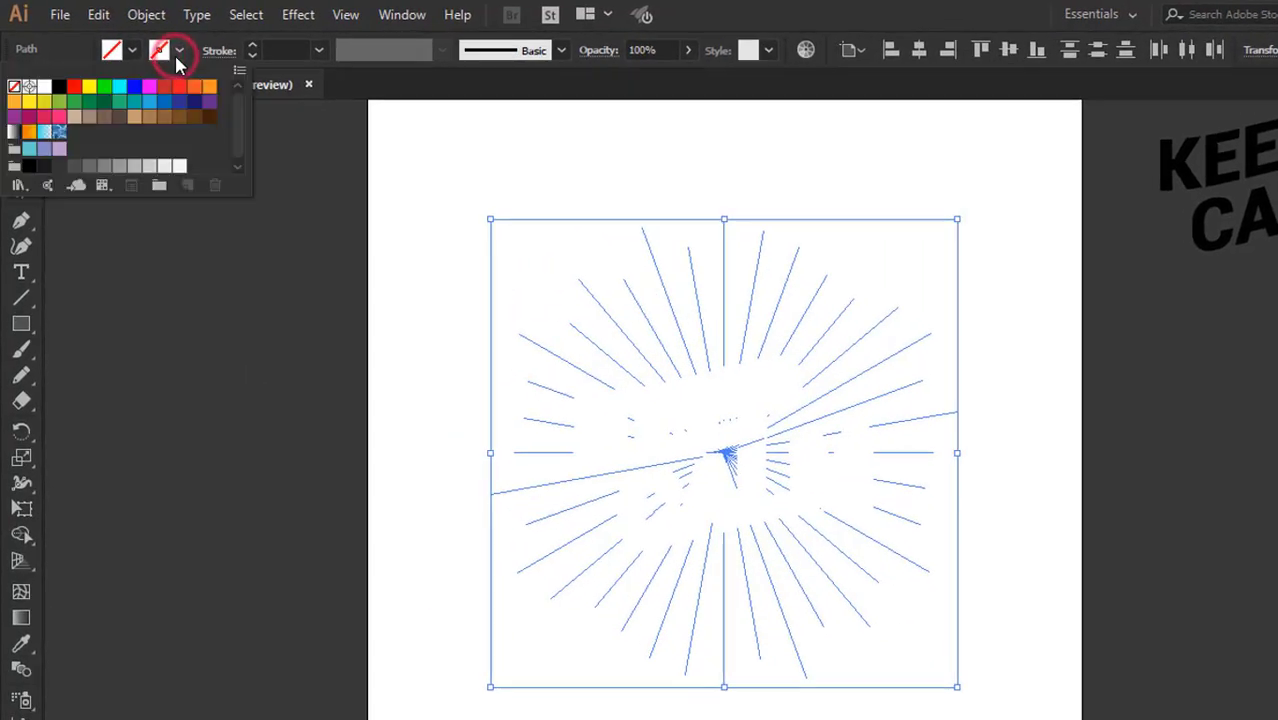
click(27, 168)
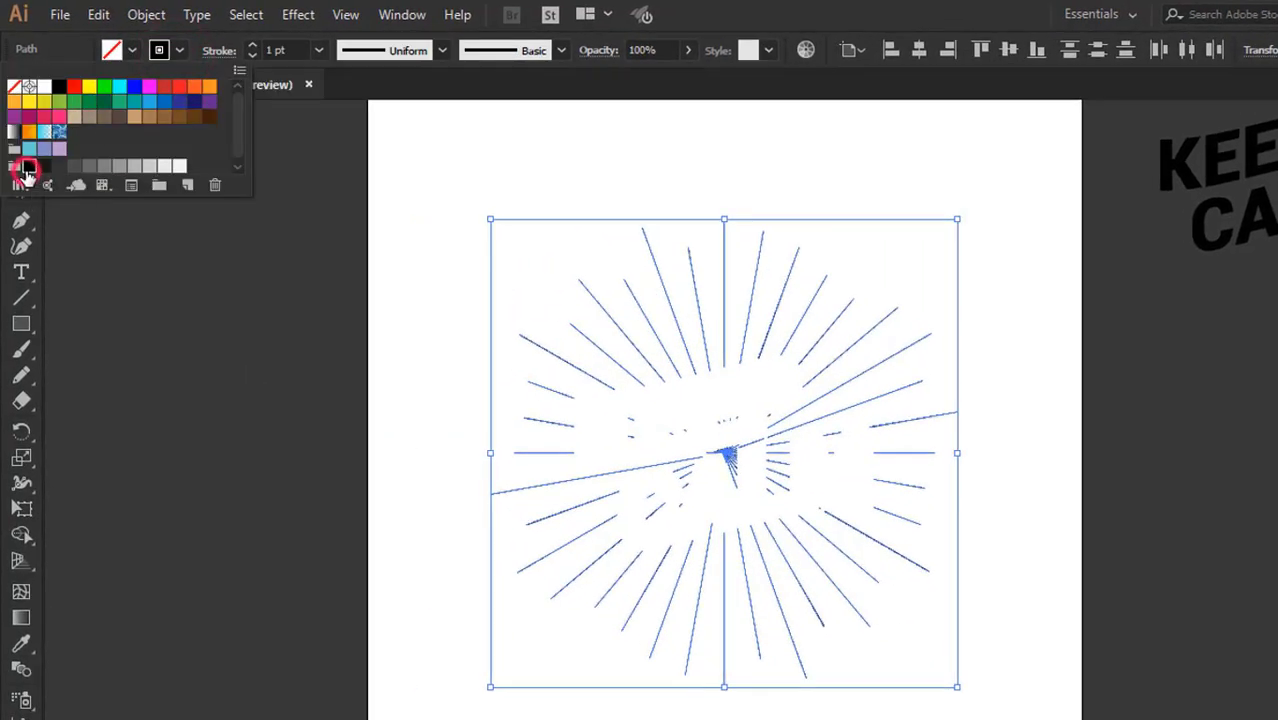
double_click(285, 48)
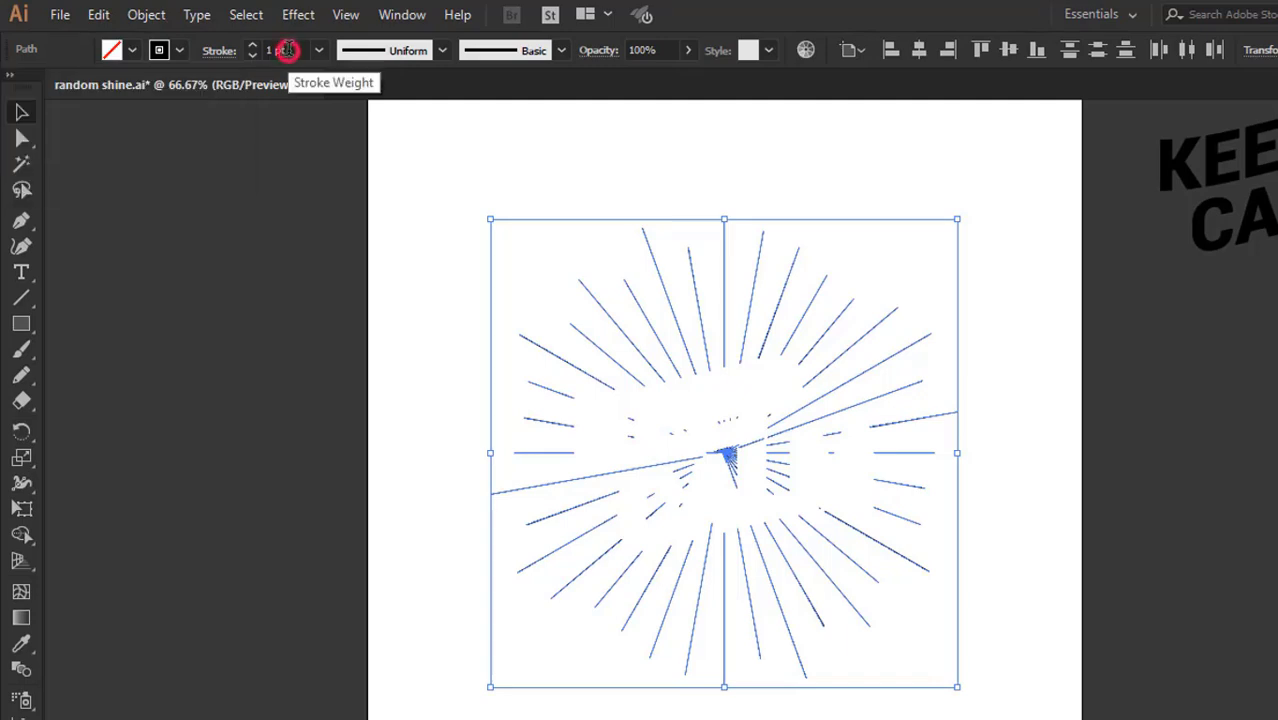
text(5)
key(Return)
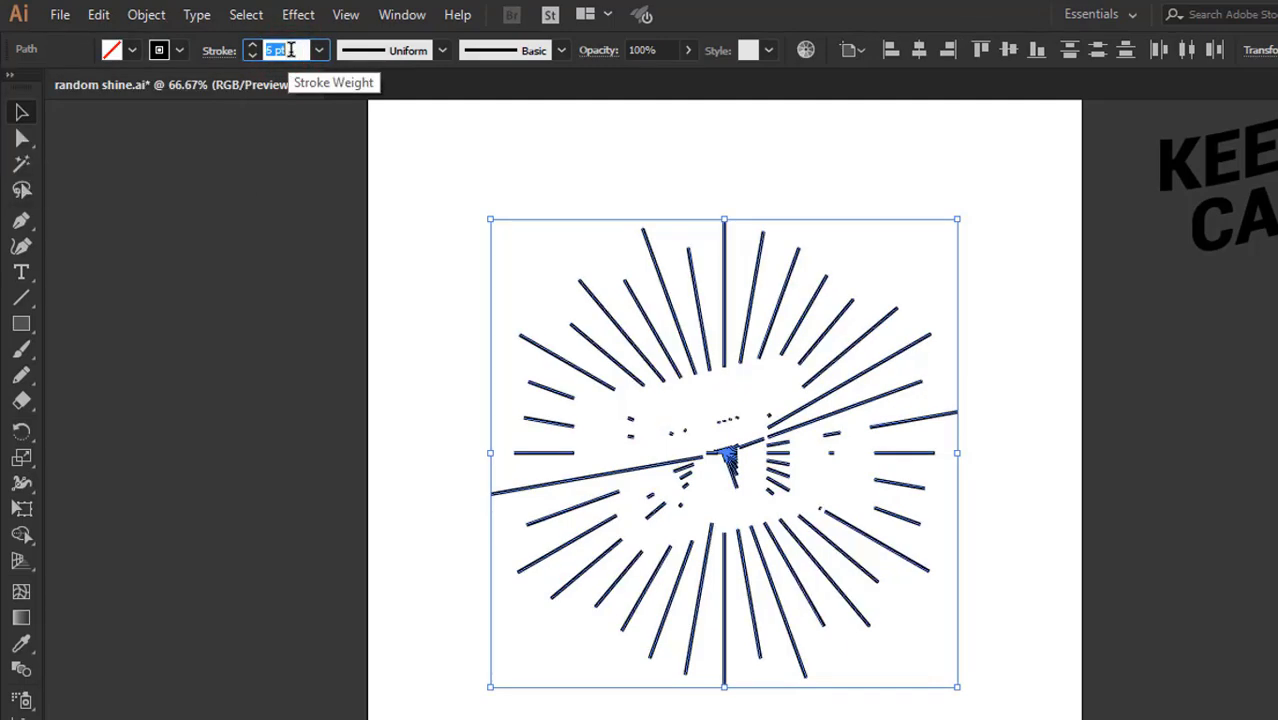
click(220, 50)
click(108, 105)
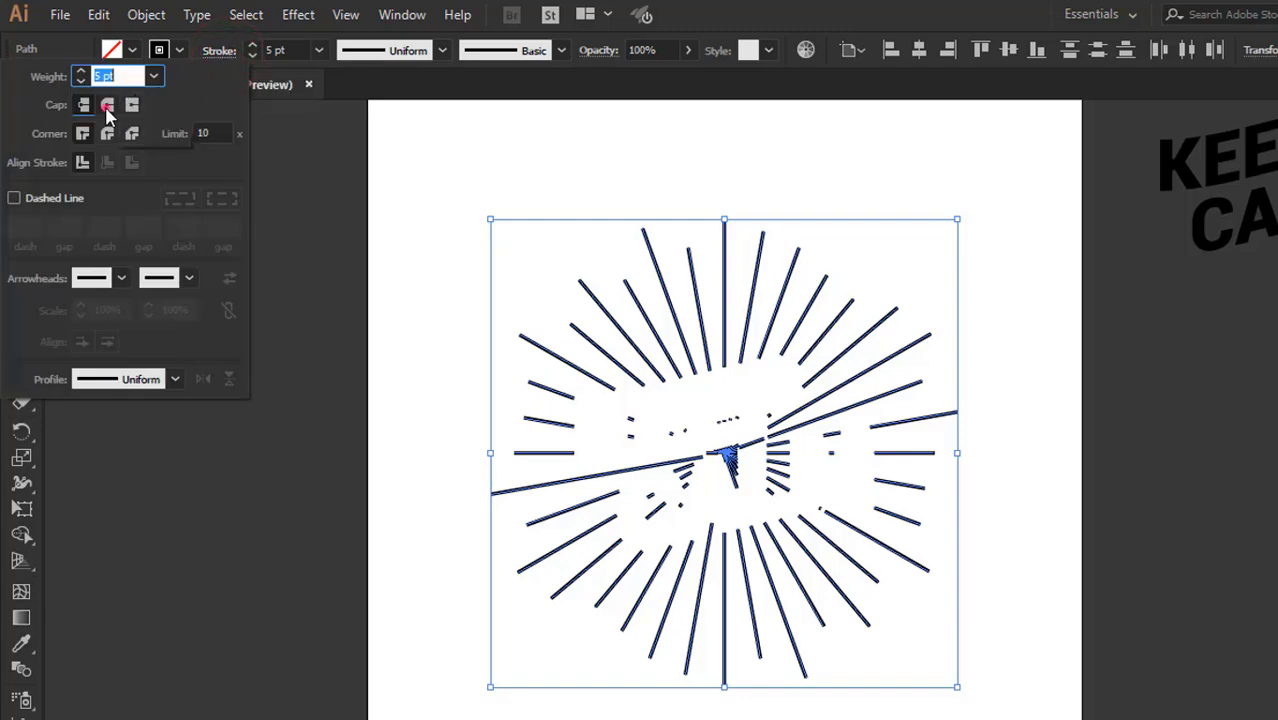
click(868, 290)
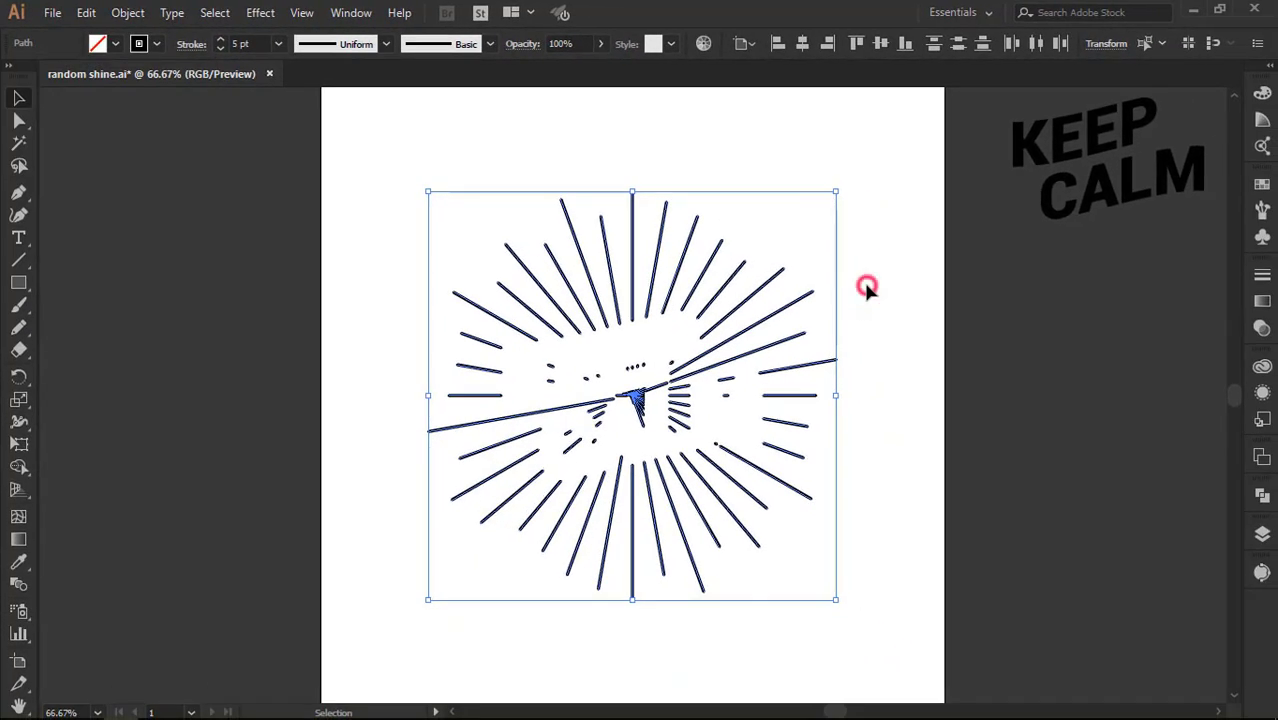
click(866, 288)
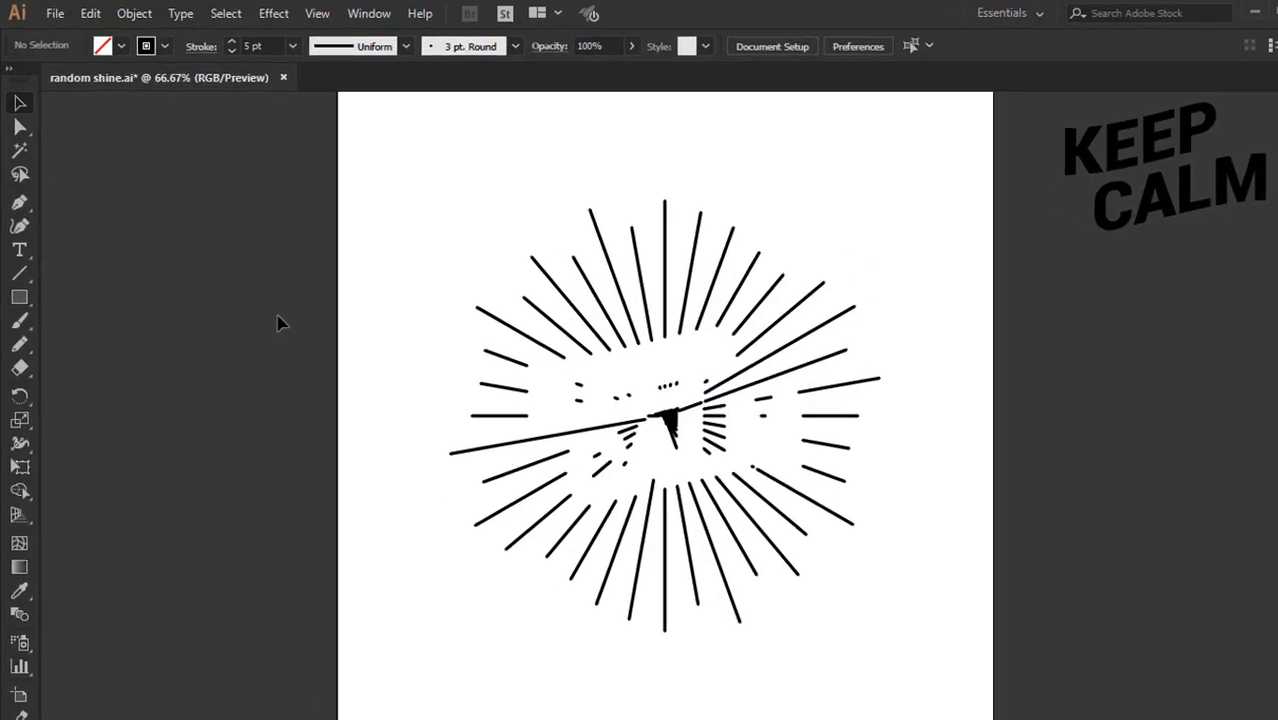
Step: Paste the KEEP CALM lettering back in its original place over the sunburst
click(105, 16)
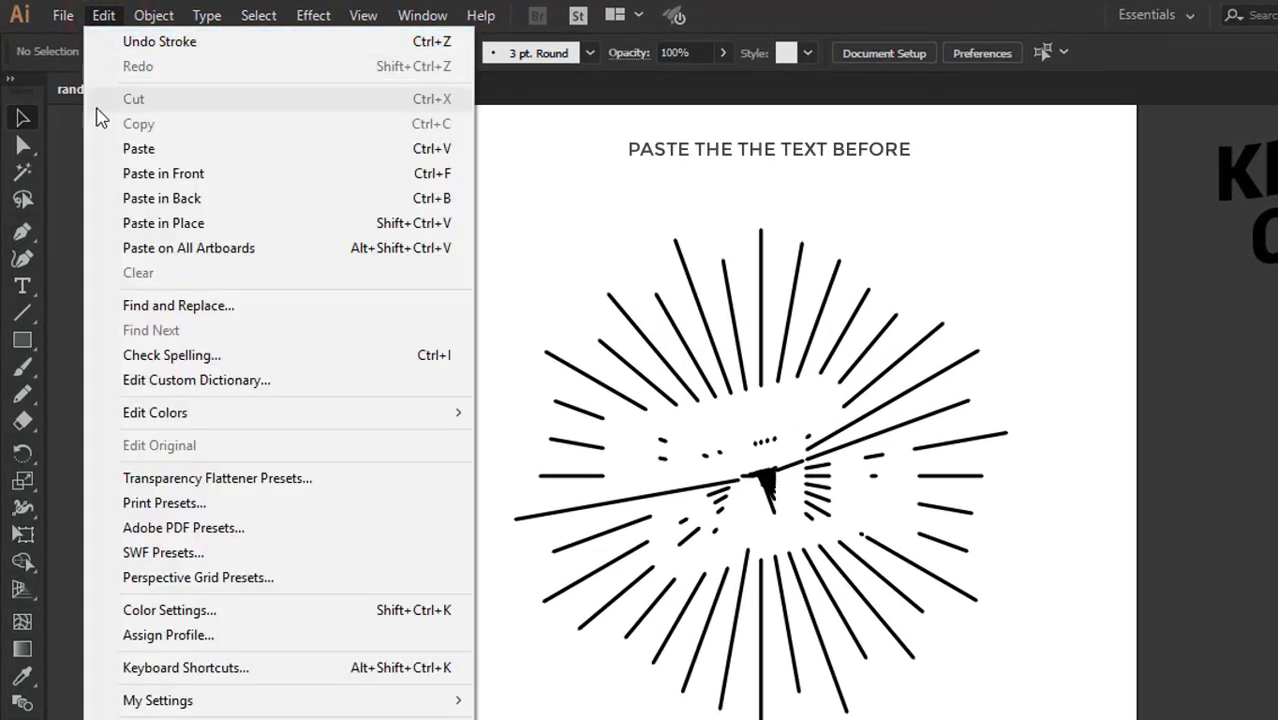
click(119, 226)
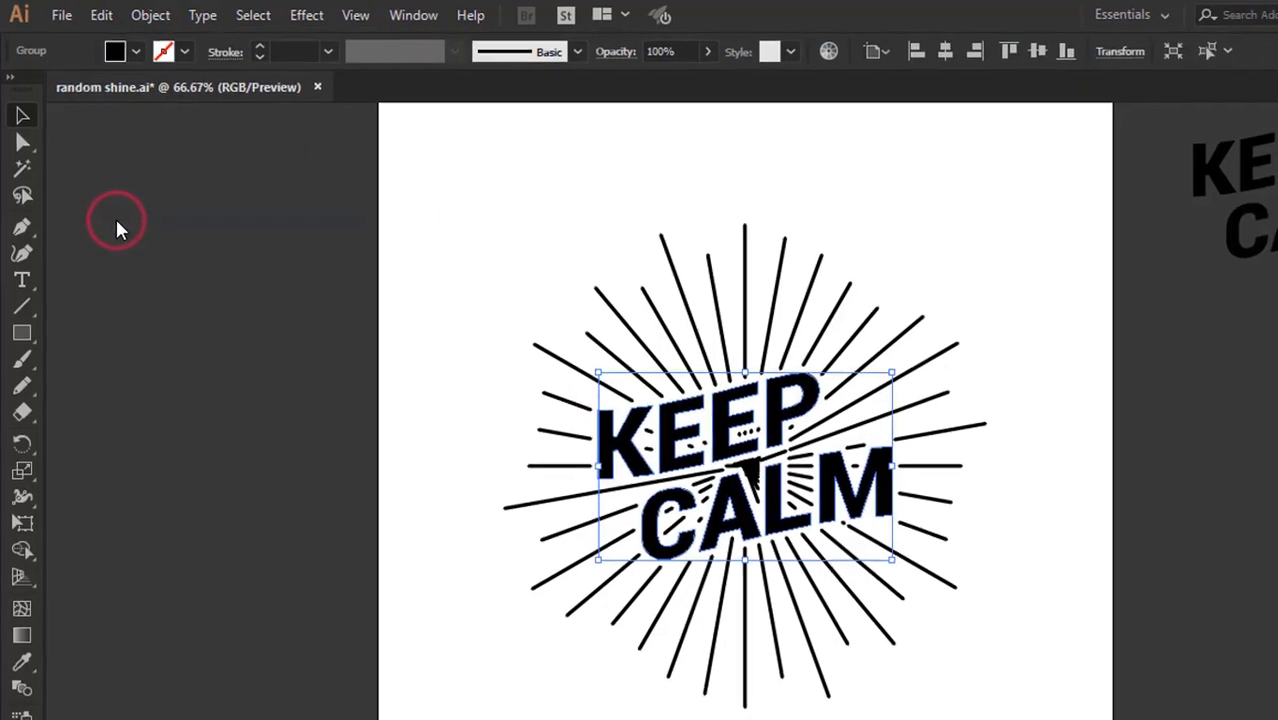
click(866, 392)
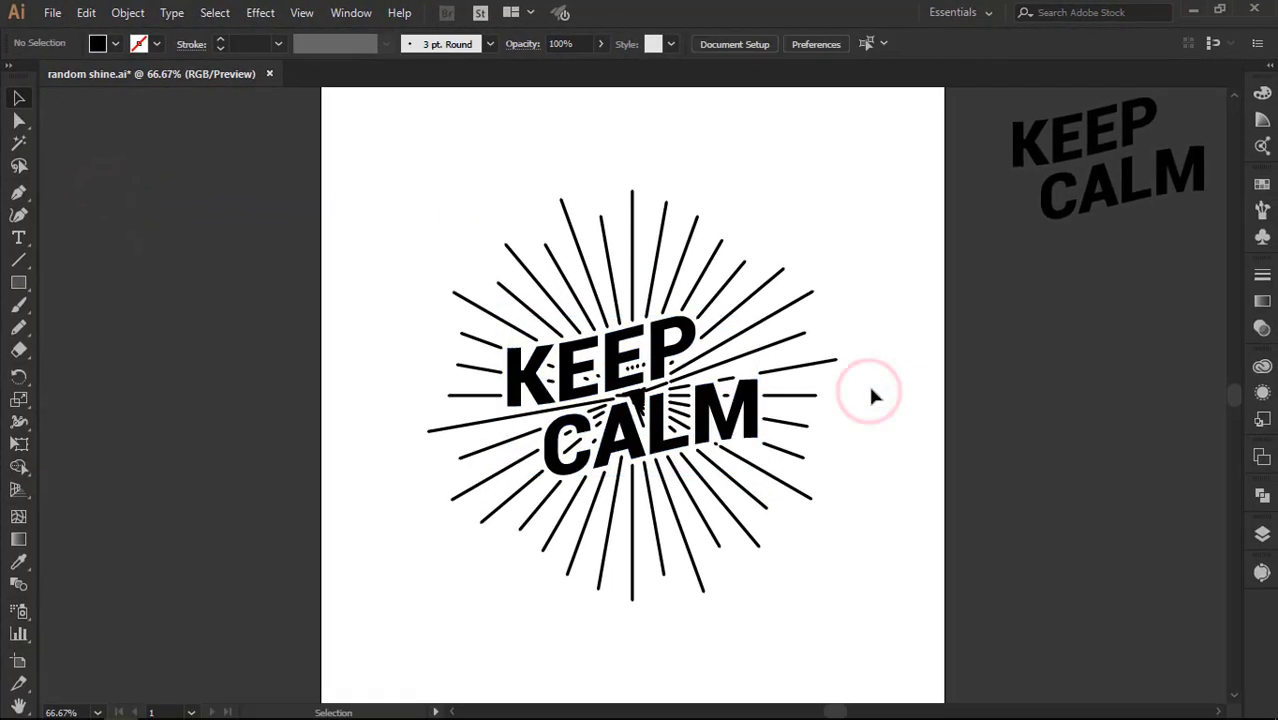
Step: Lock the KEEP CALM group in place with Object > Lock > Selection
scroll(696, 456, up, 1)
scroll(696, 456, up, 1)
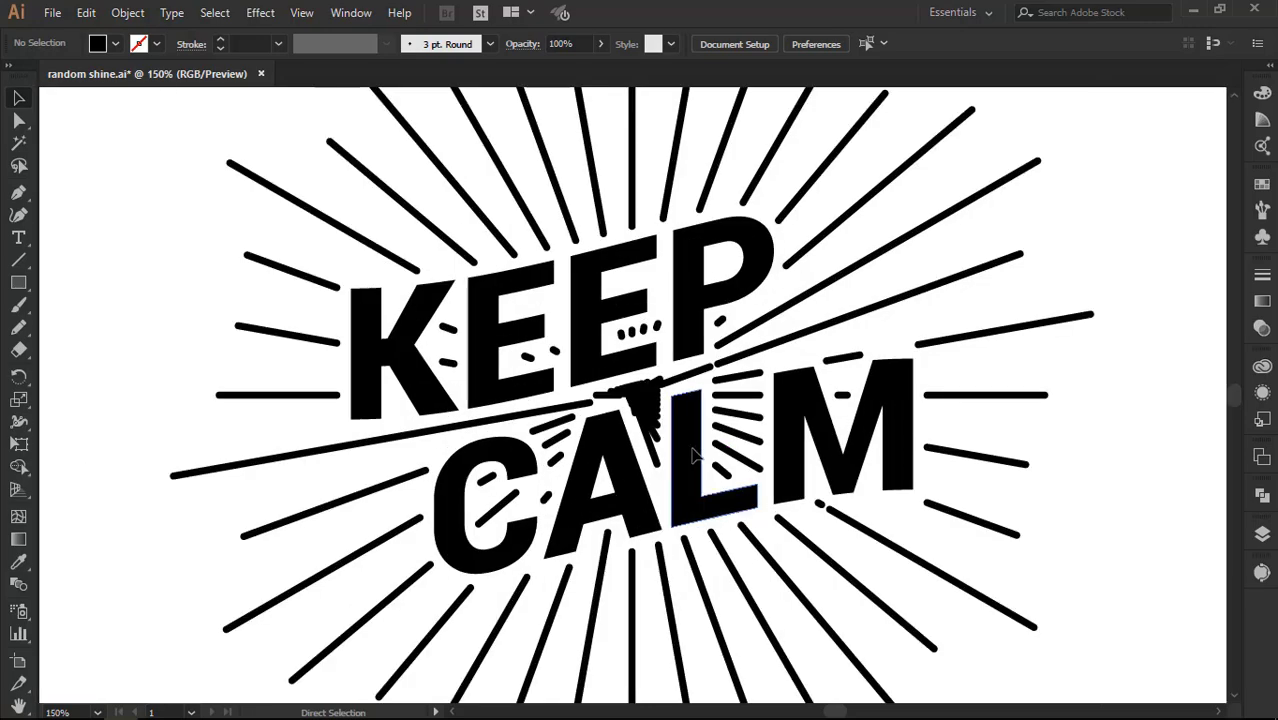
click(694, 244)
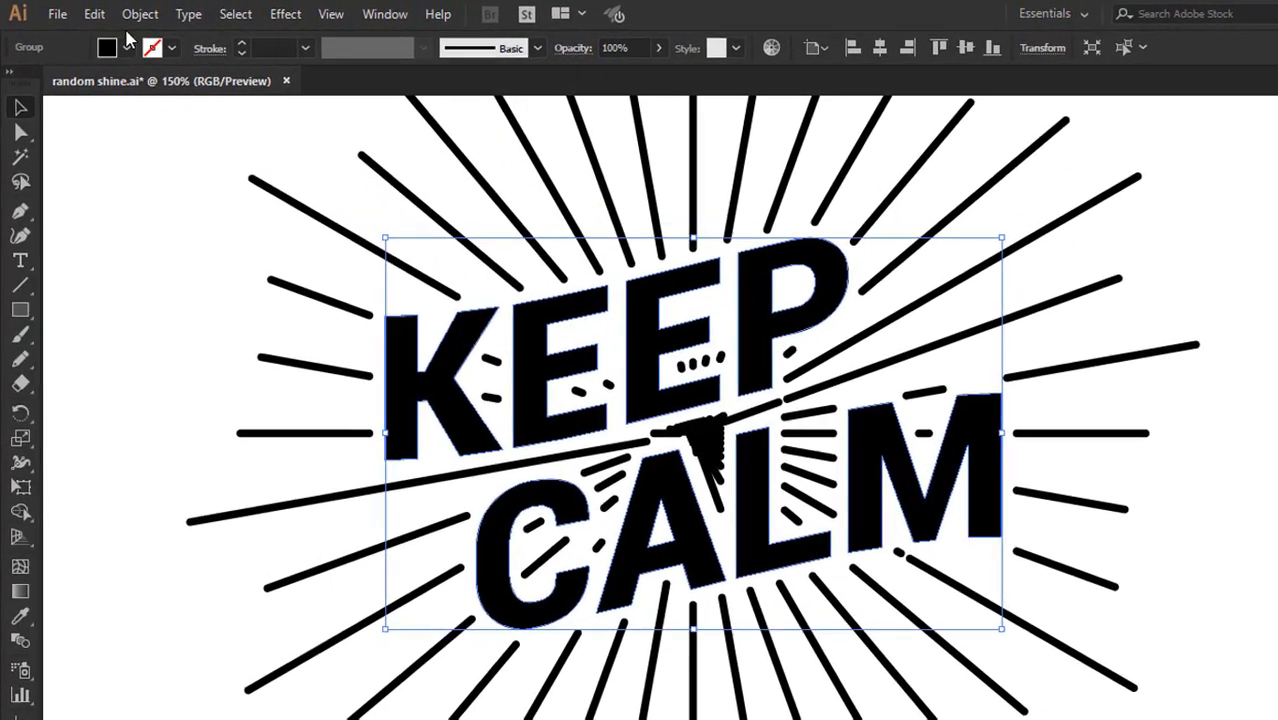
click(128, 12)
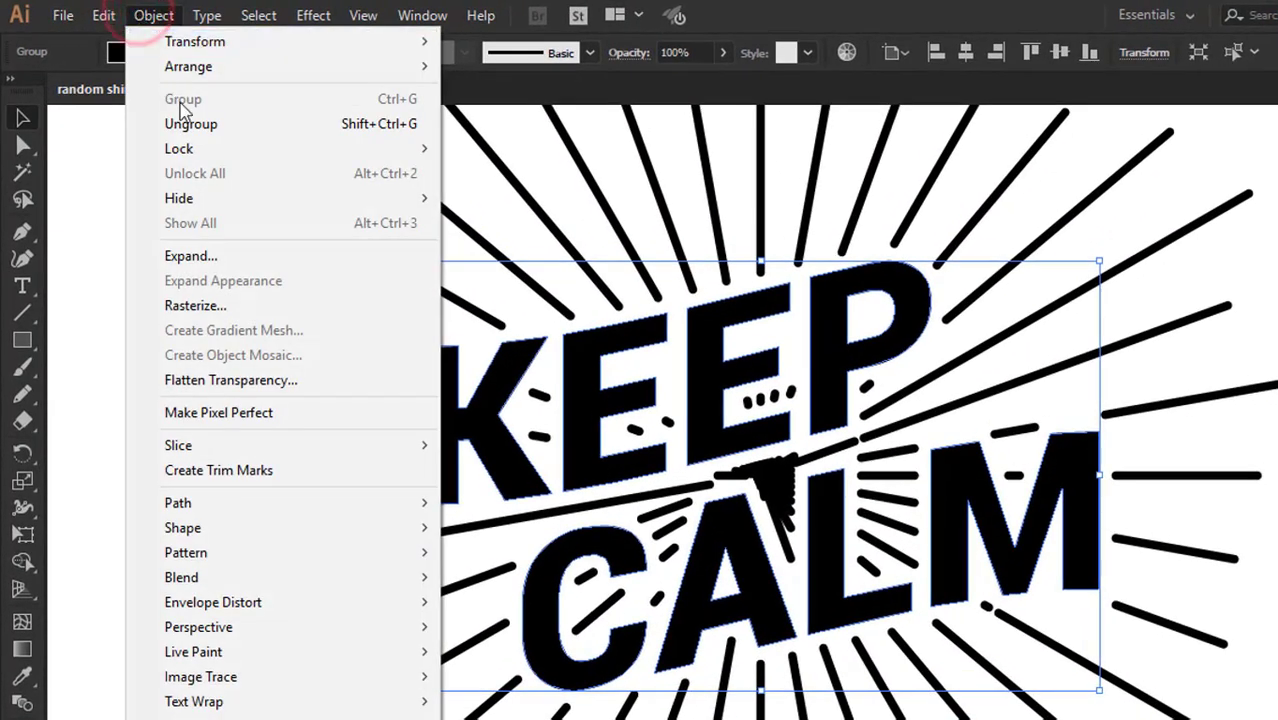
click(258, 148)
click(500, 150)
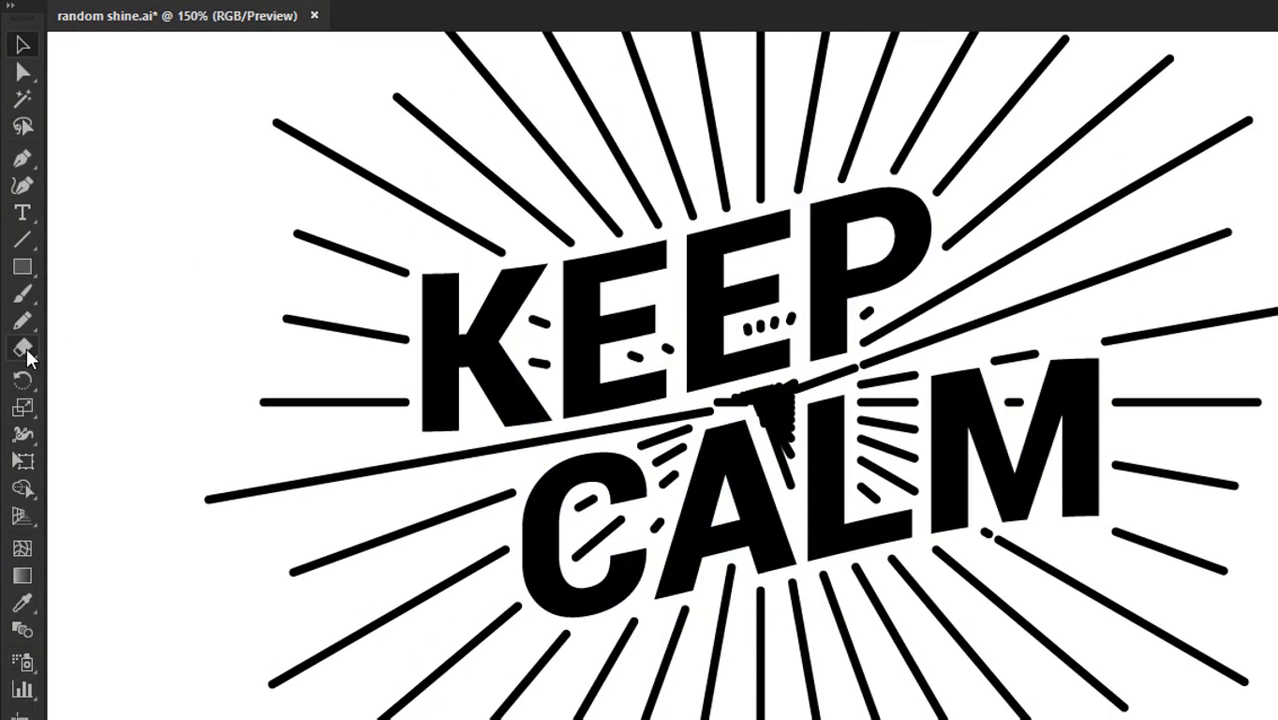
Step: Erase the stray ray fragments around E, P, M, A, L, C and K, then zoom out
click(23, 347)
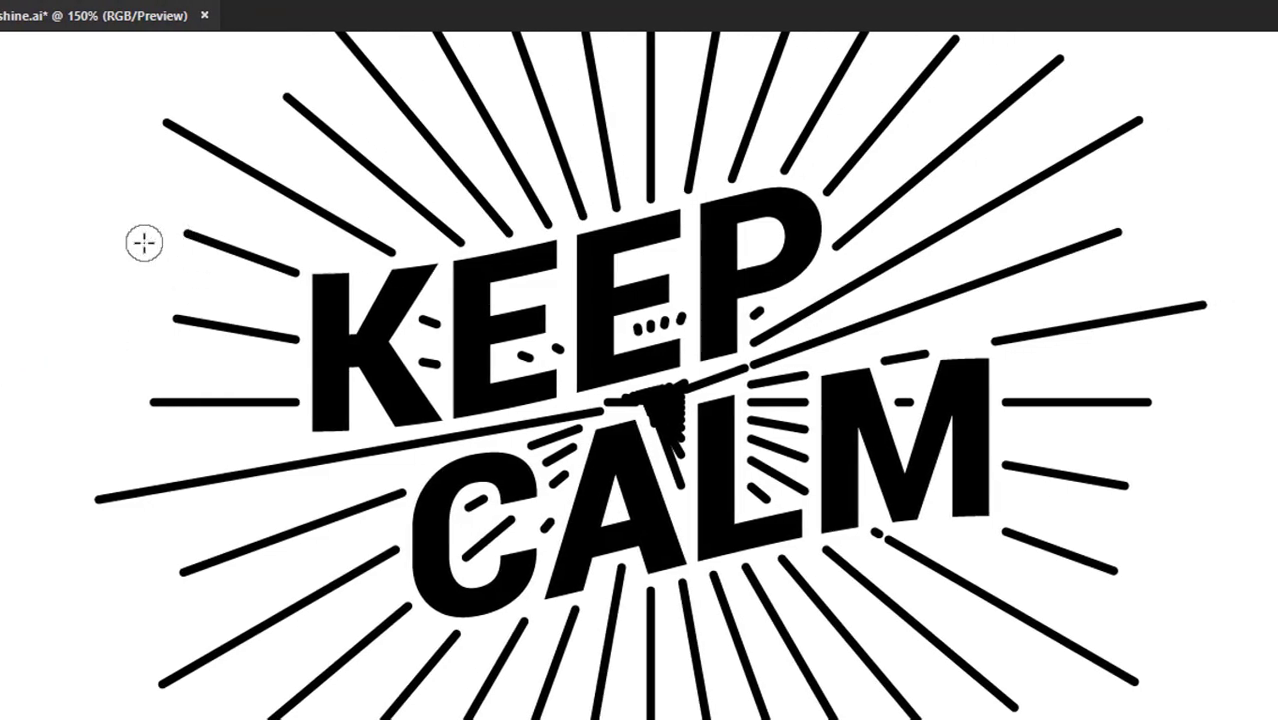
drag(627, 335, 670, 328)
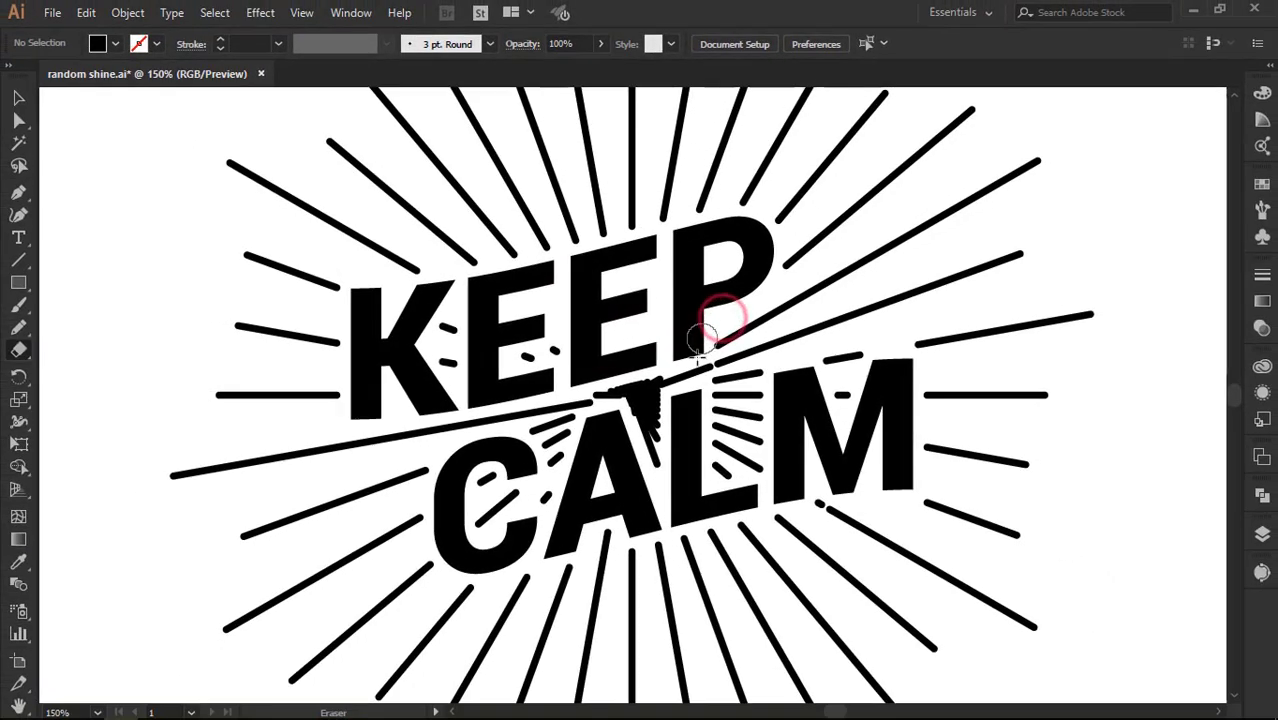
drag(718, 350, 601, 394)
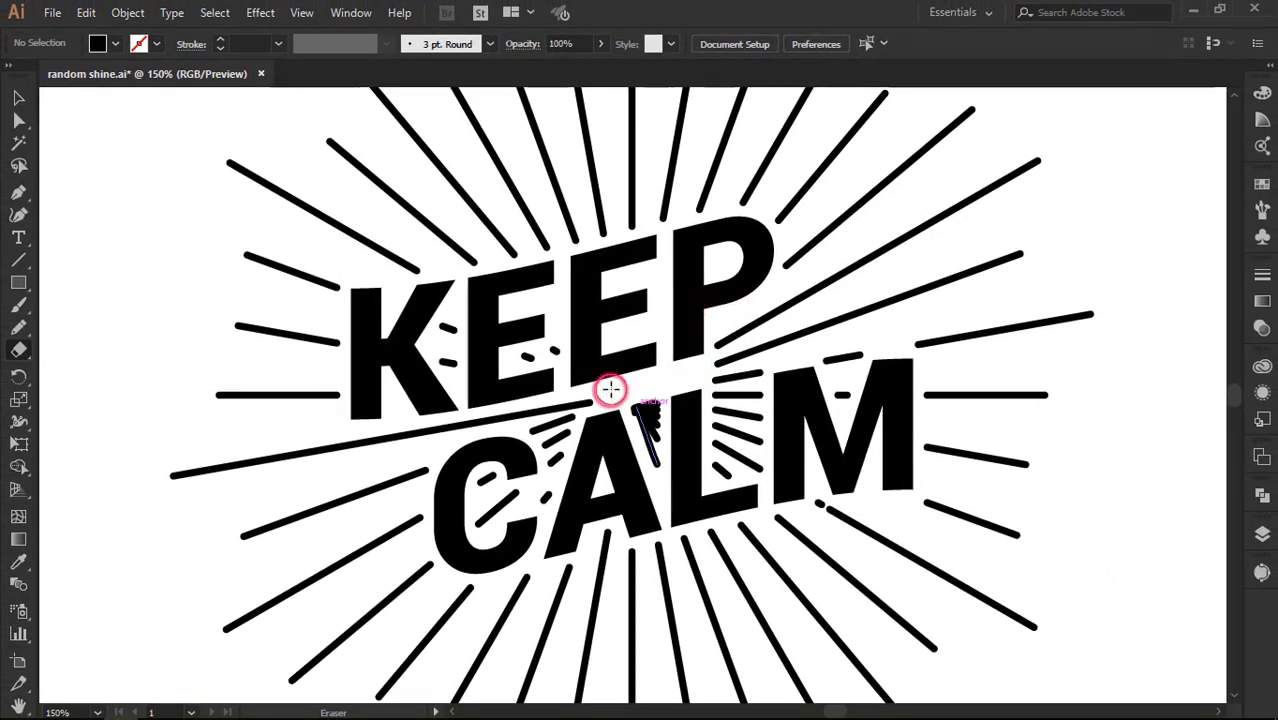
drag(653, 479, 643, 400)
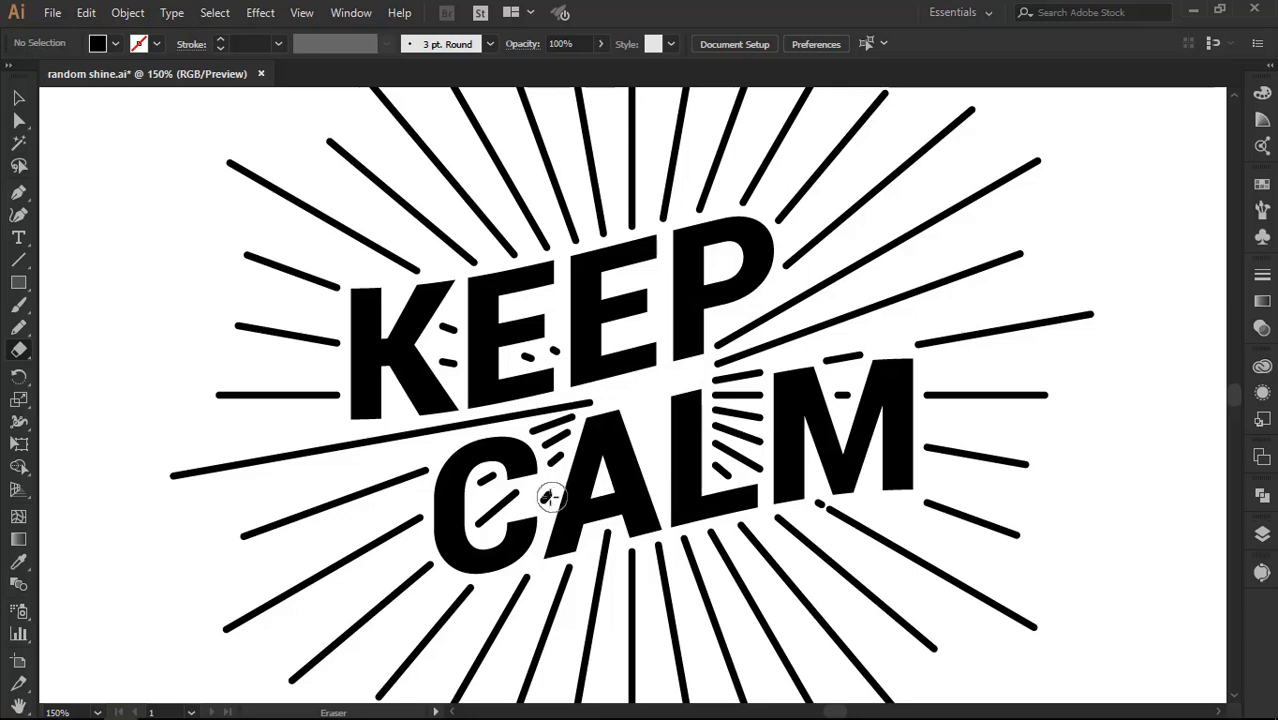
drag(549, 497, 486, 476)
mouse_move(559, 351)
mouse_down()
mouse_move(445, 335)
mouse_move(450, 362)
mouse_up()
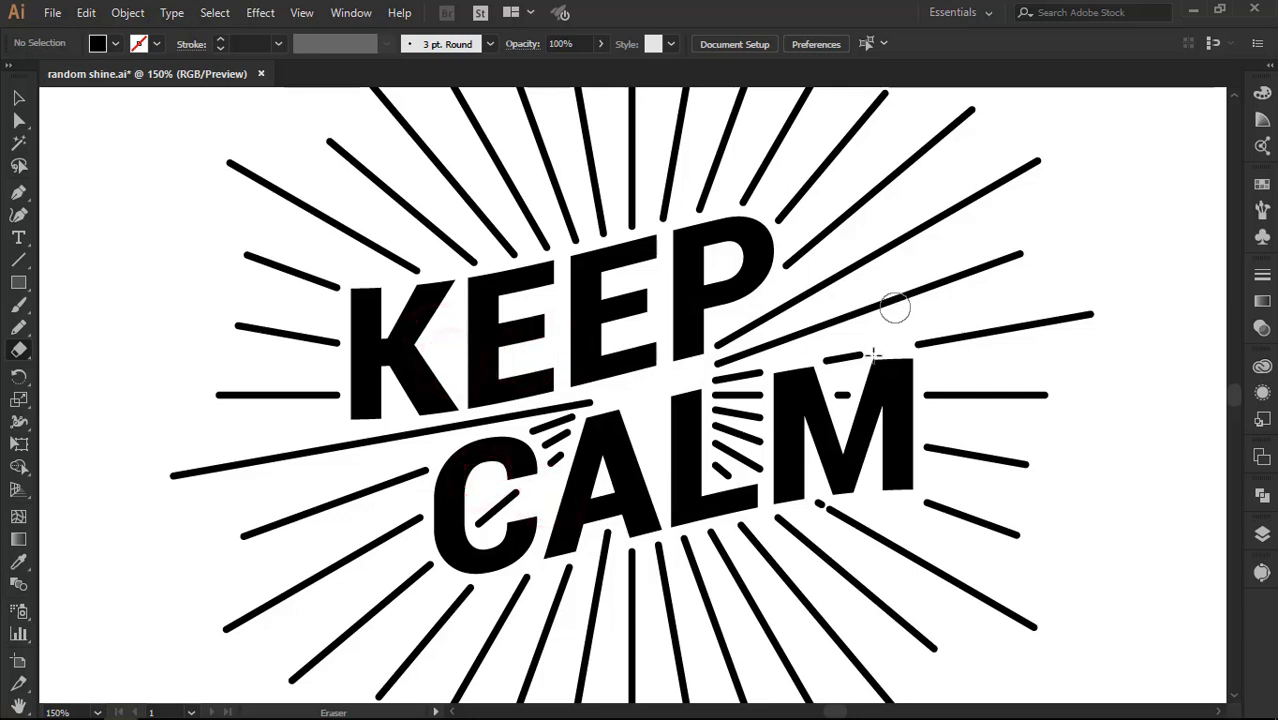
drag(808, 508, 832, 490)
key(ctrl+0)
key(ctrl+minus)
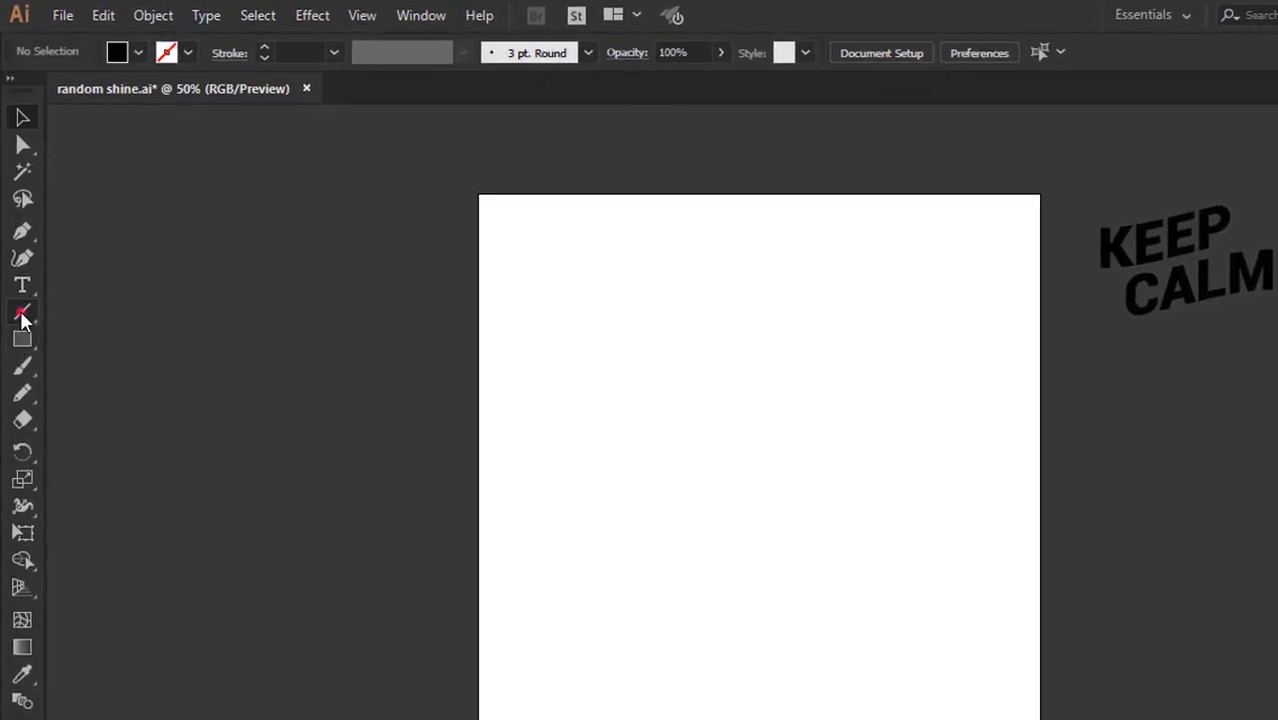
Step: Draw a long vertical line centred horizontally and vertically on the artboard
click(22, 315)
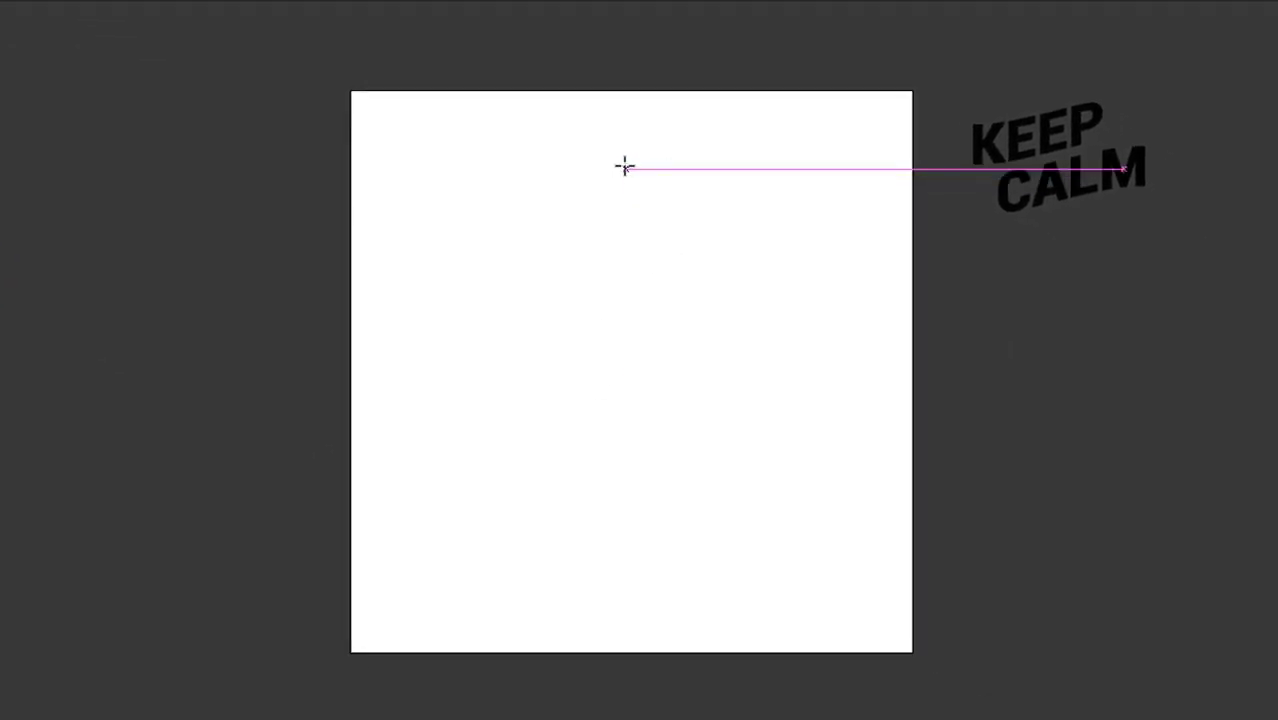
drag(624, 166, 625, 540)
click(833, 55)
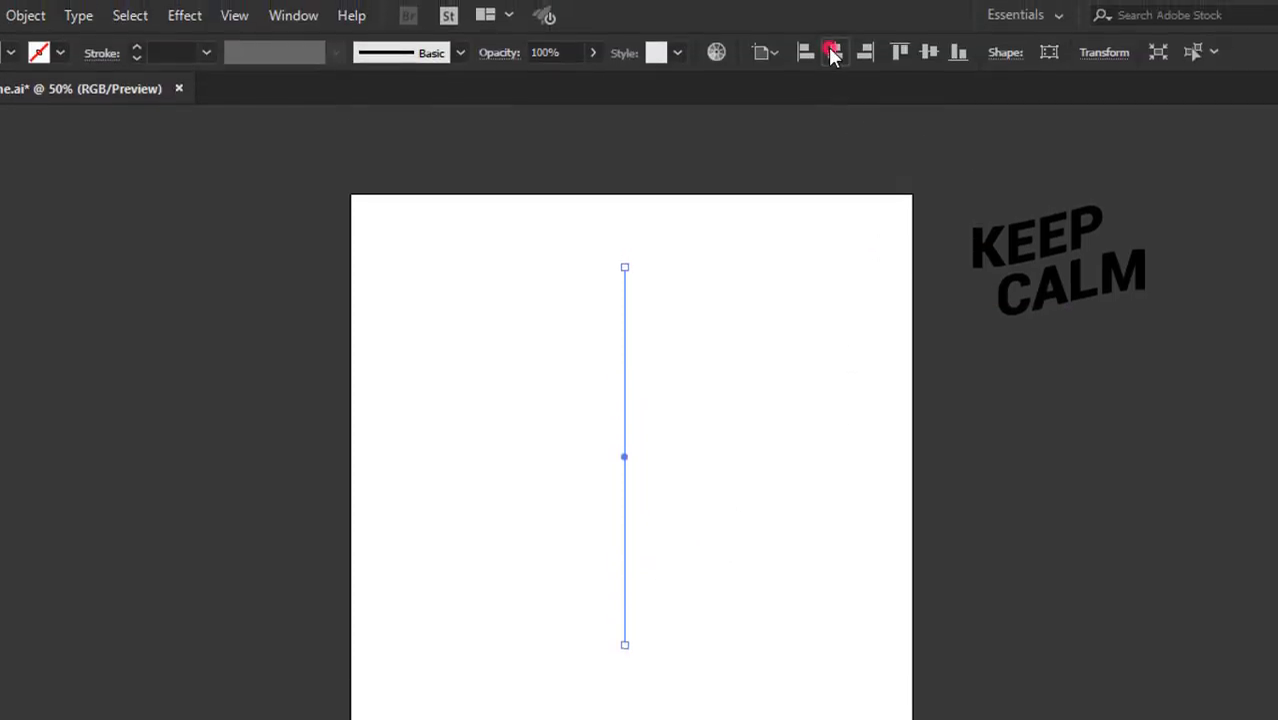
click(927, 55)
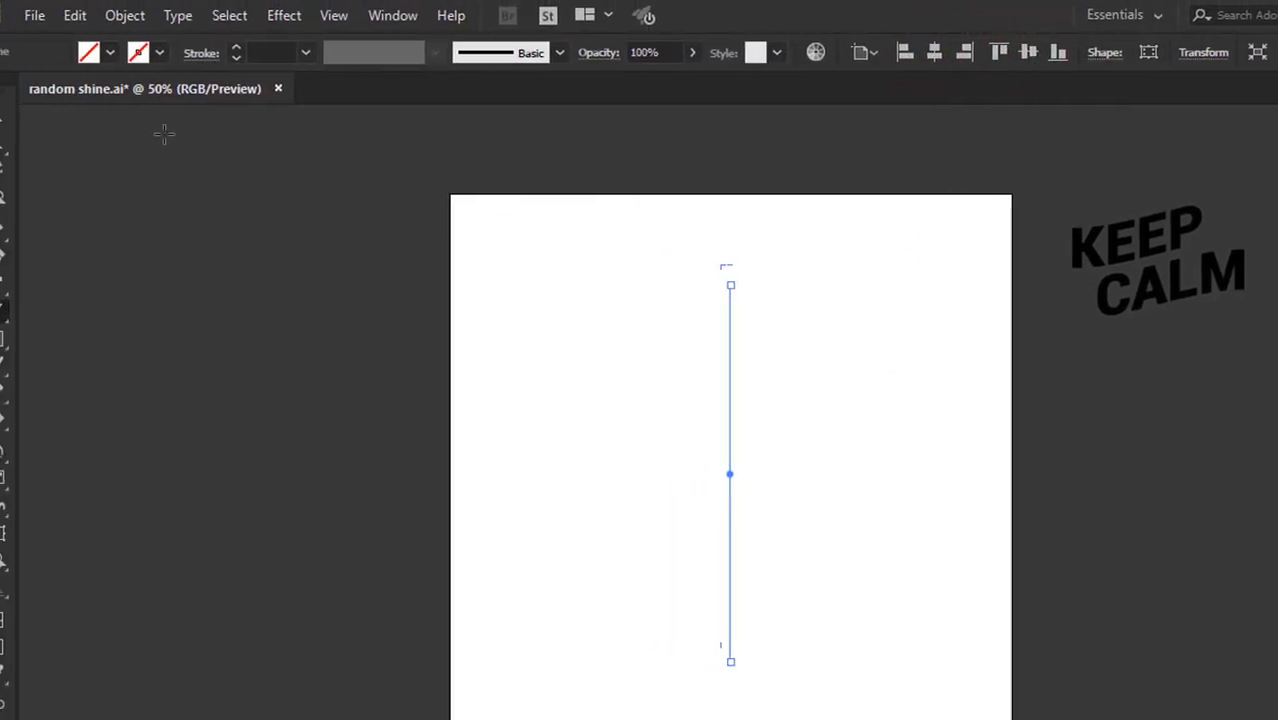
Step: Give the vertical line a black 5 pt stroke and select it
click(187, 53)
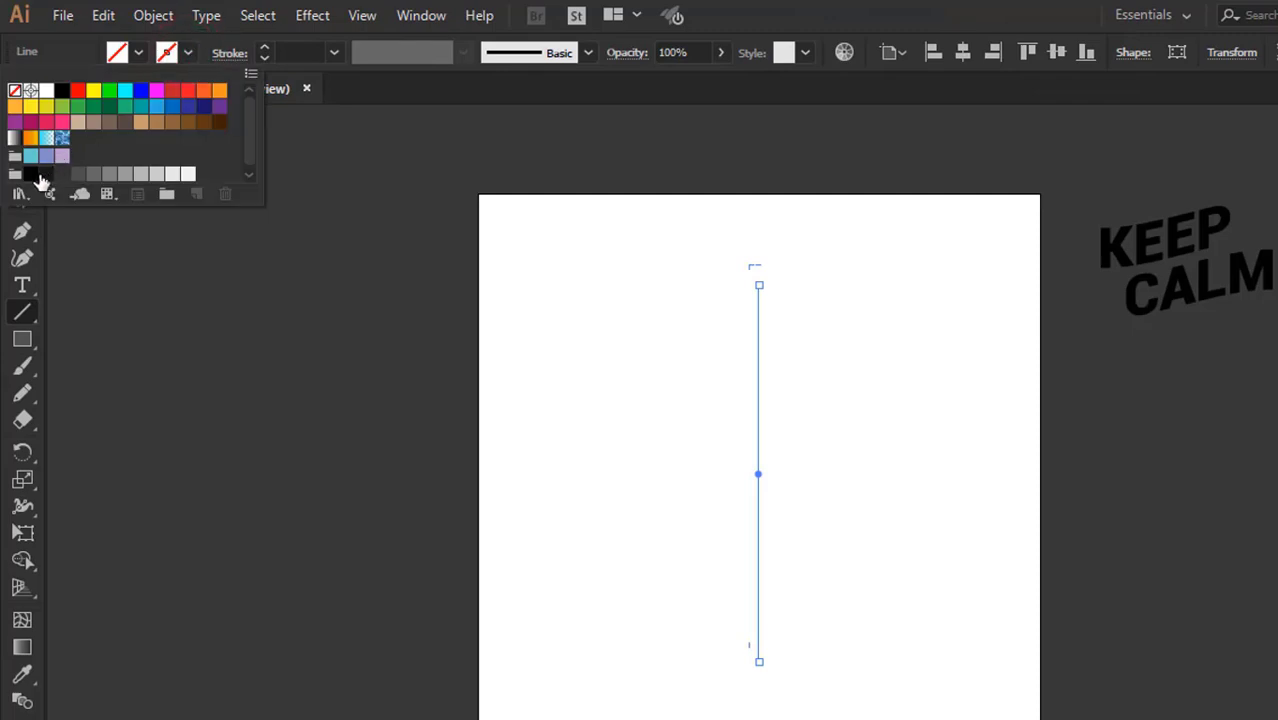
click(36, 176)
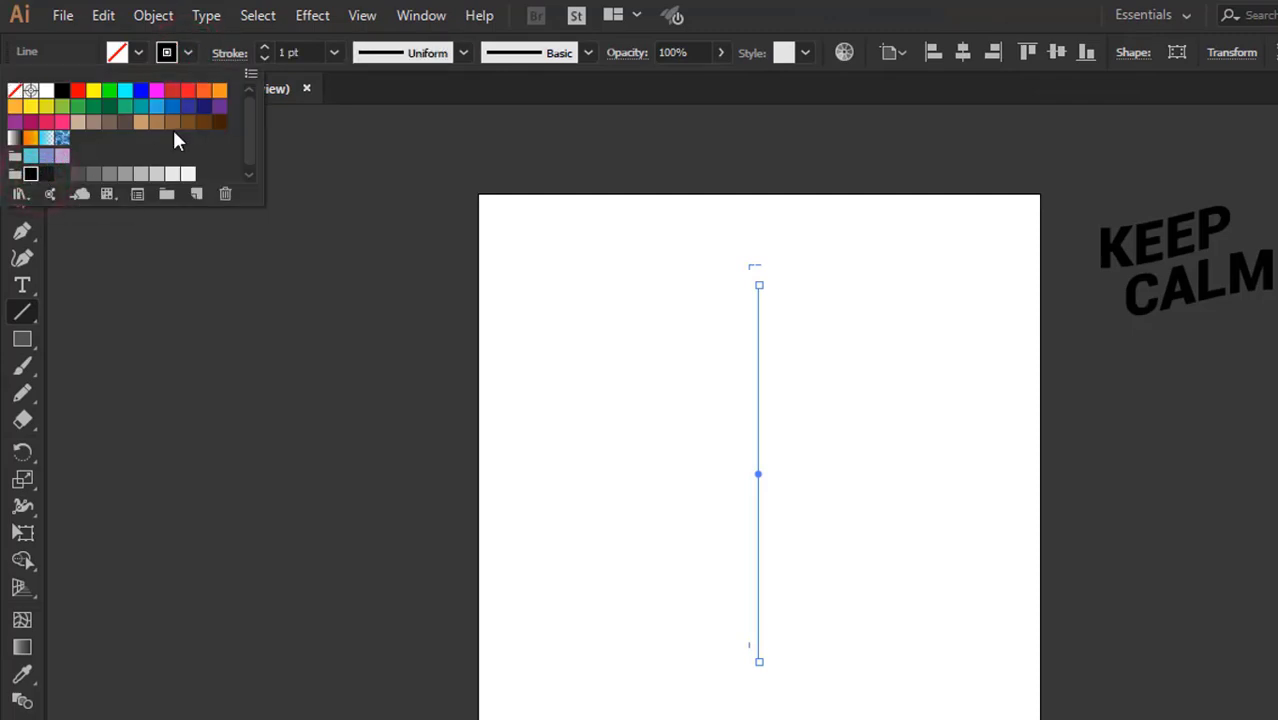
click(265, 47)
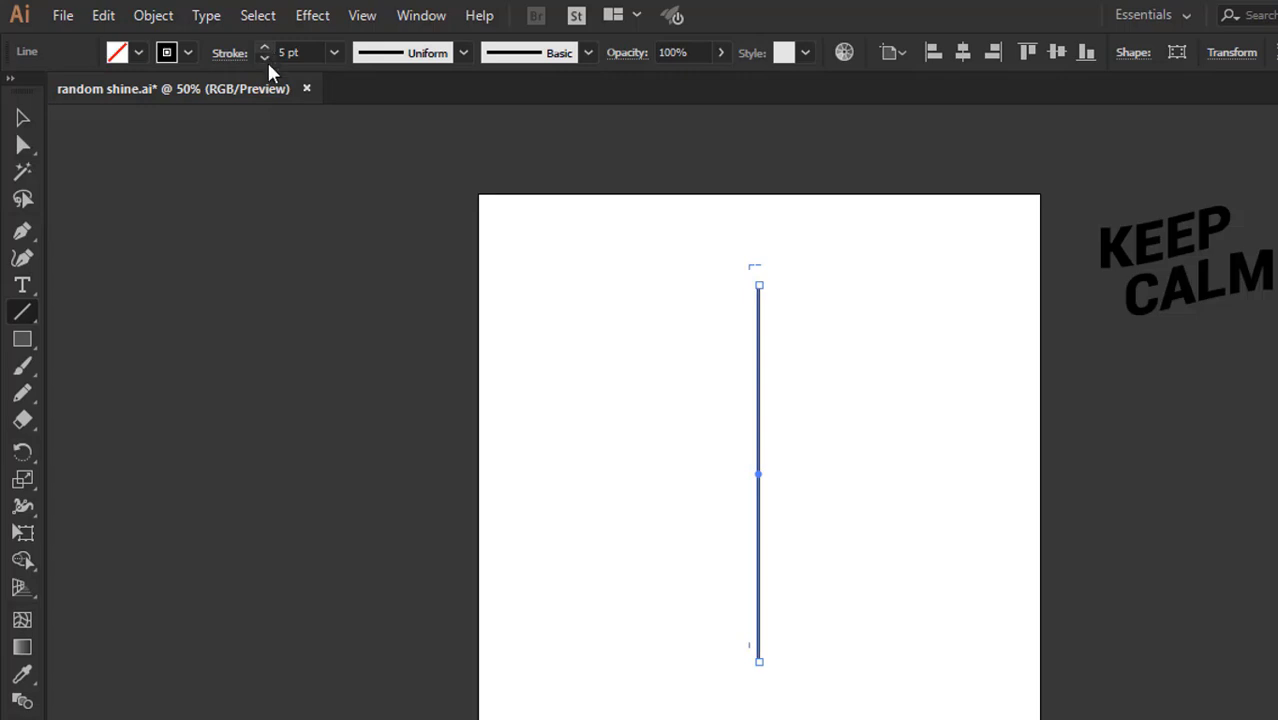
click(22, 120)
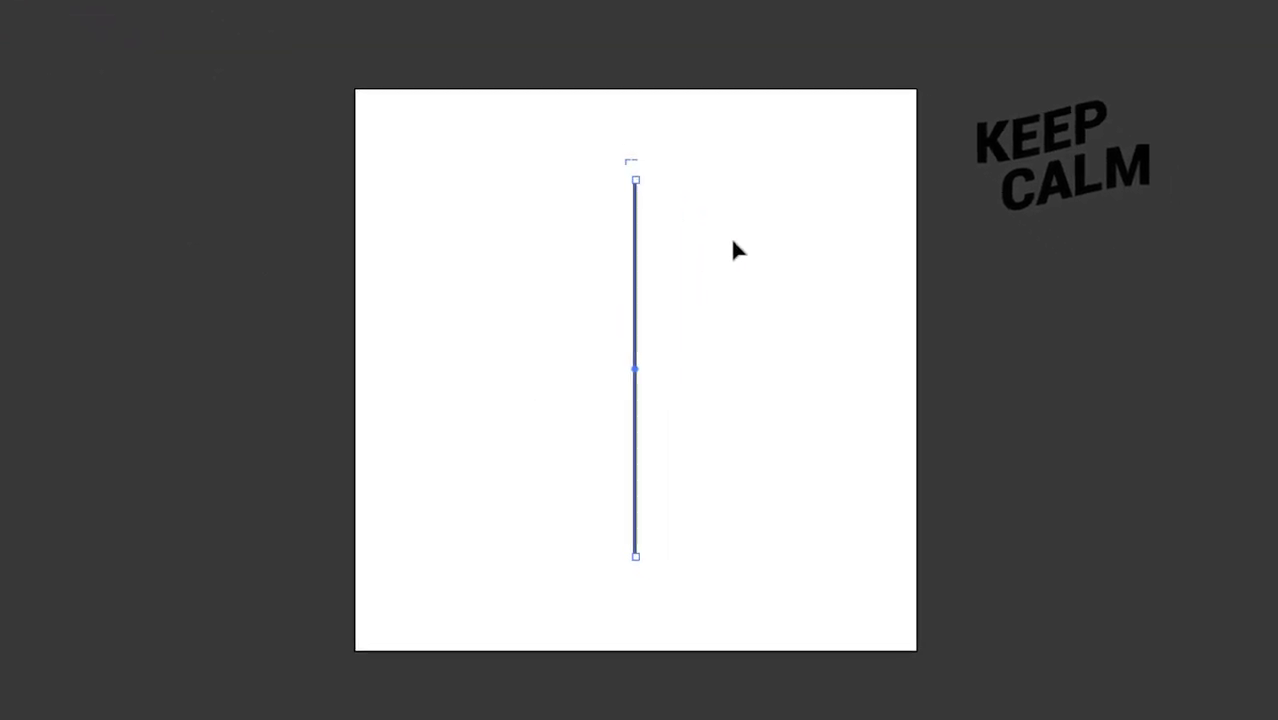
drag(856, 345, 688, 470)
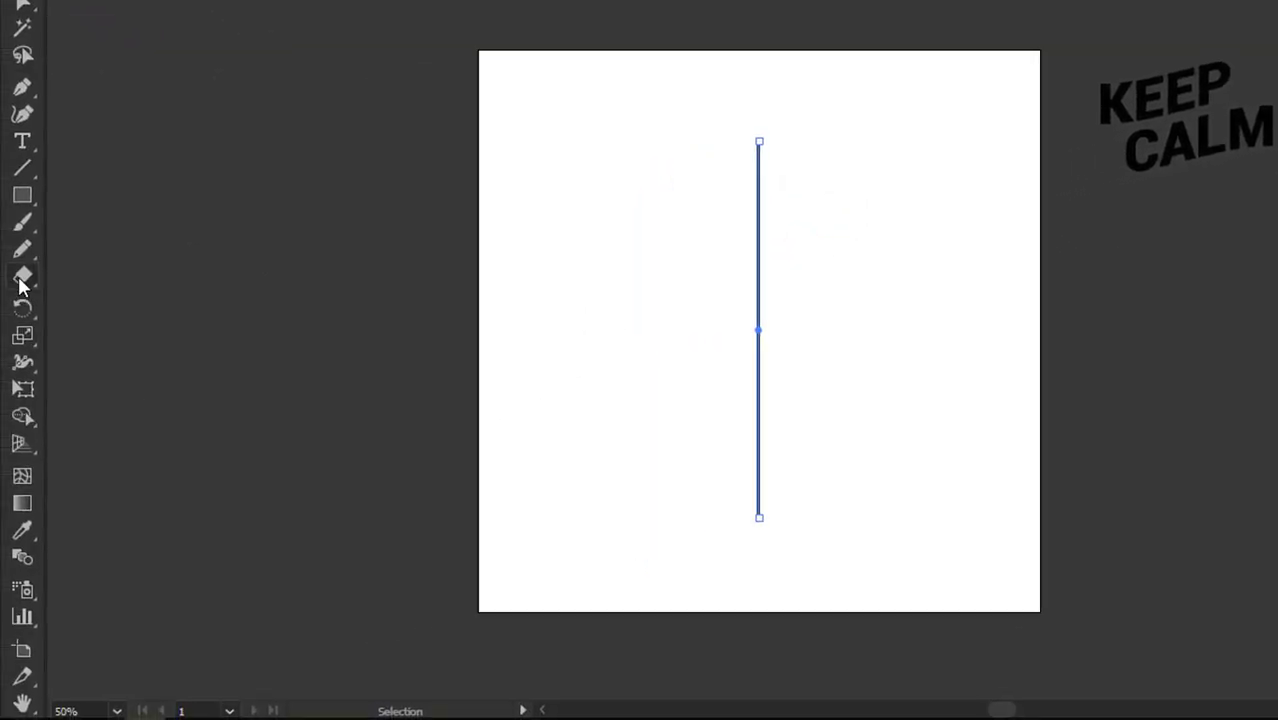
Step: Erase small gaps near the top and bottom of the vertical line, then zoom out
click(18, 276)
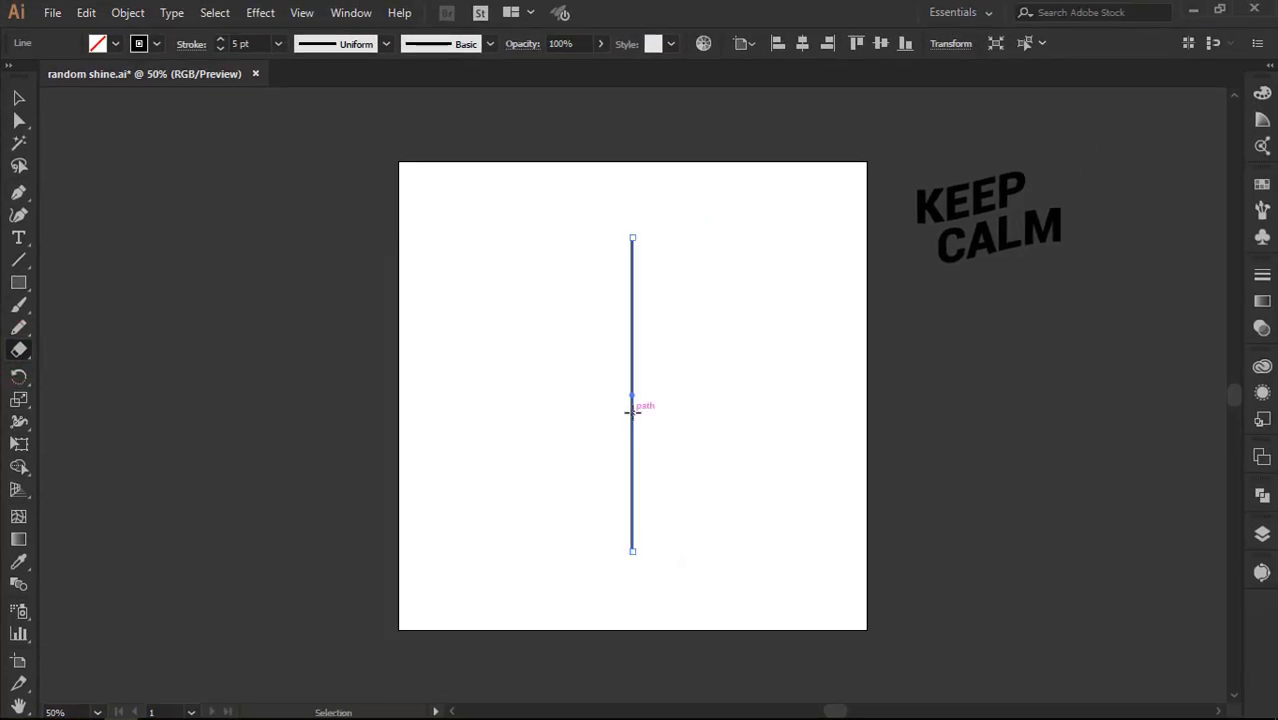
key(ctrl+equal)
key(ctrl+equal)
drag(732, 276, 627, 232)
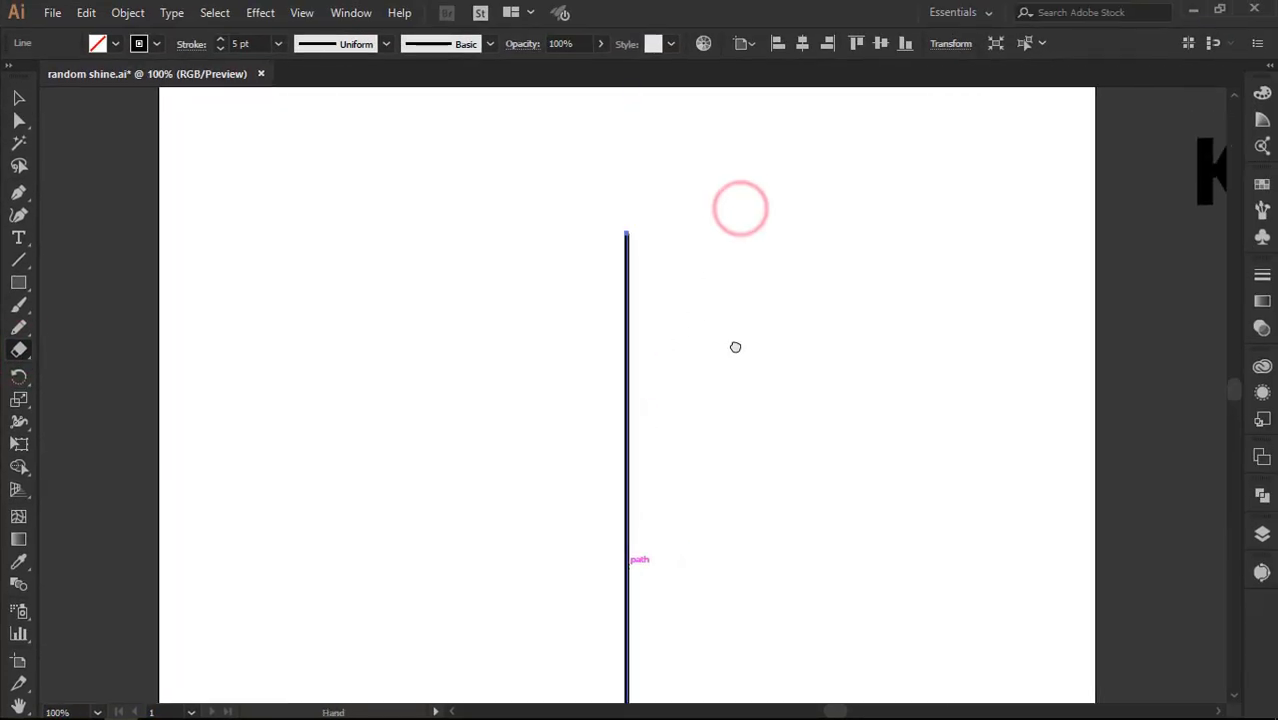
click(626, 272)
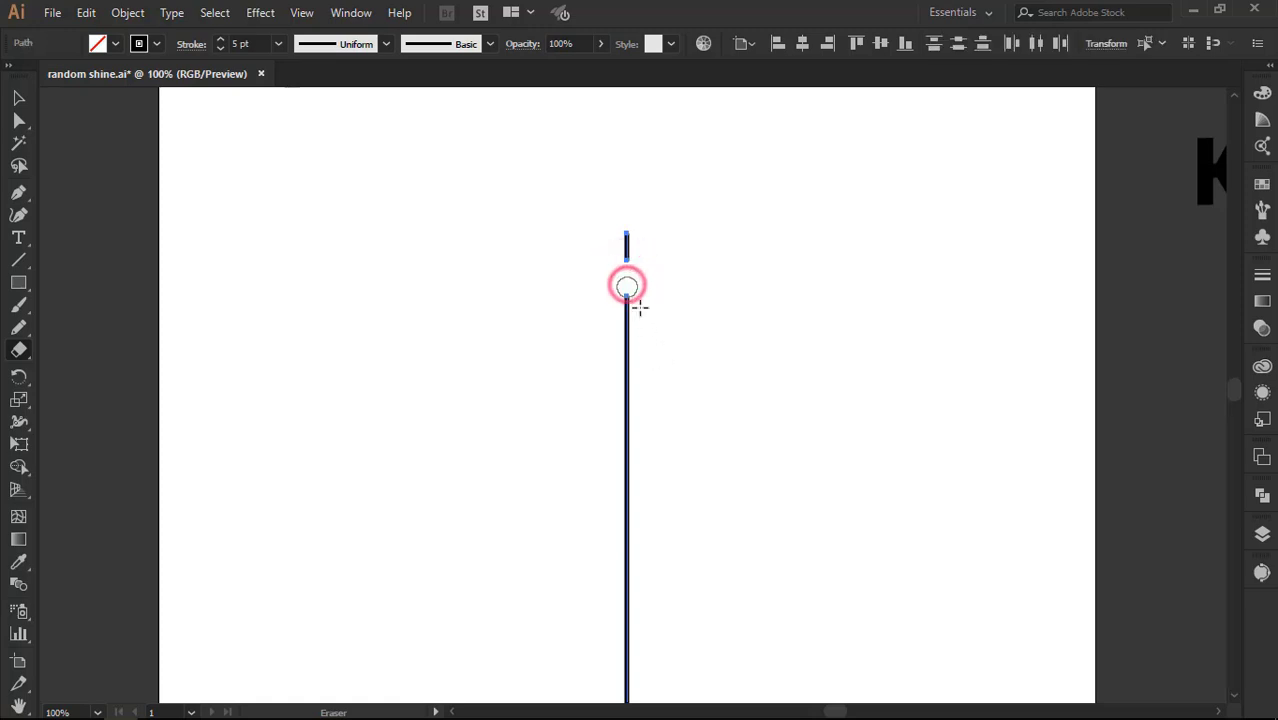
scroll(718, 361, down, 3)
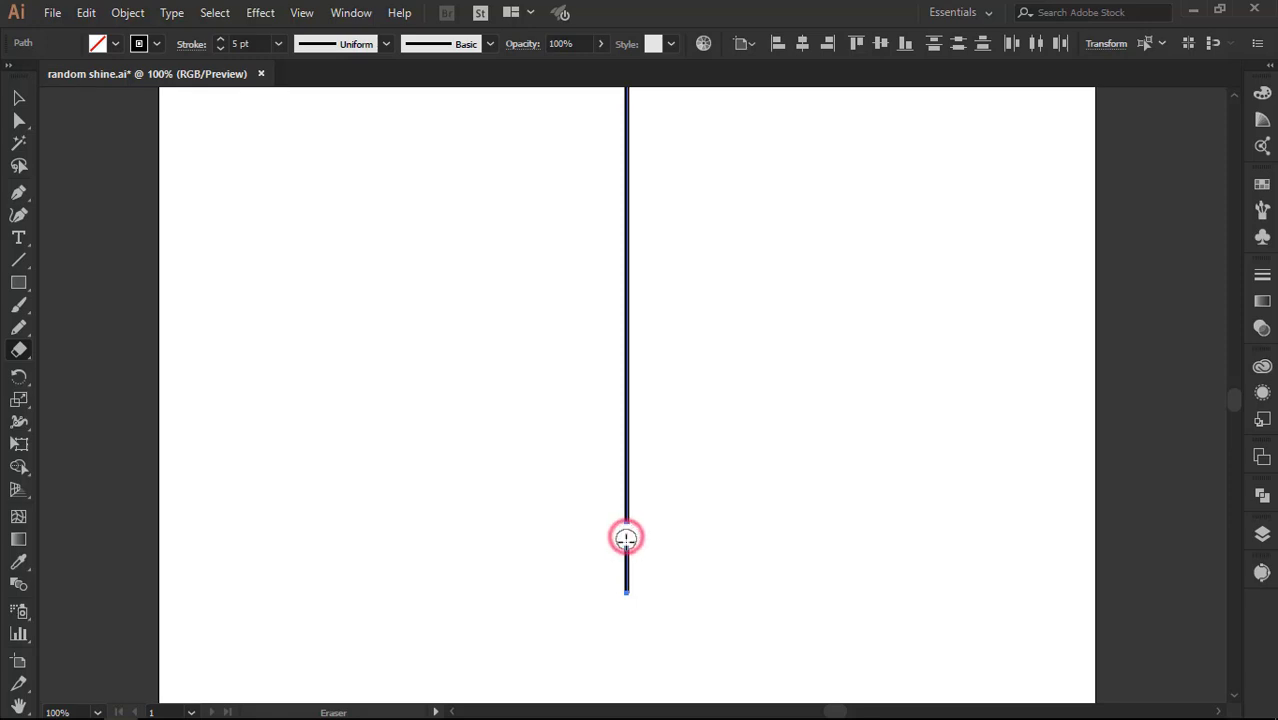
click(626, 538)
key(ctrl+minus)
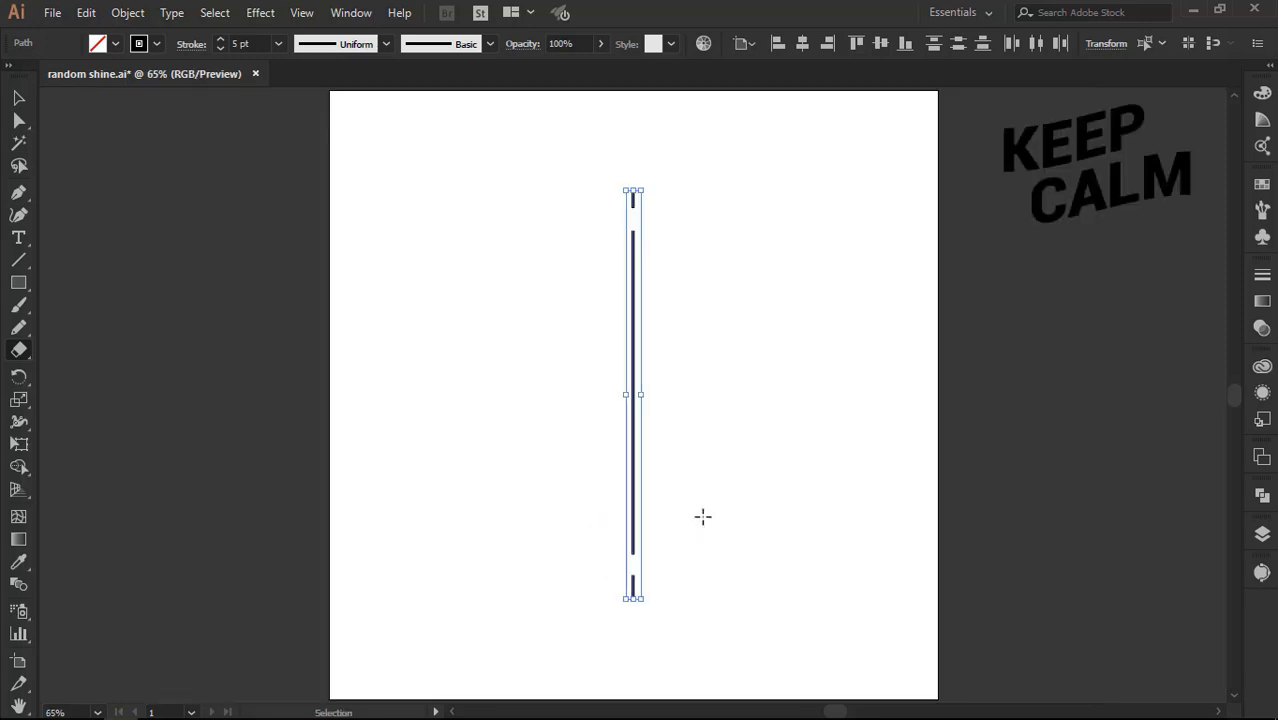
key(ctrl+minus)
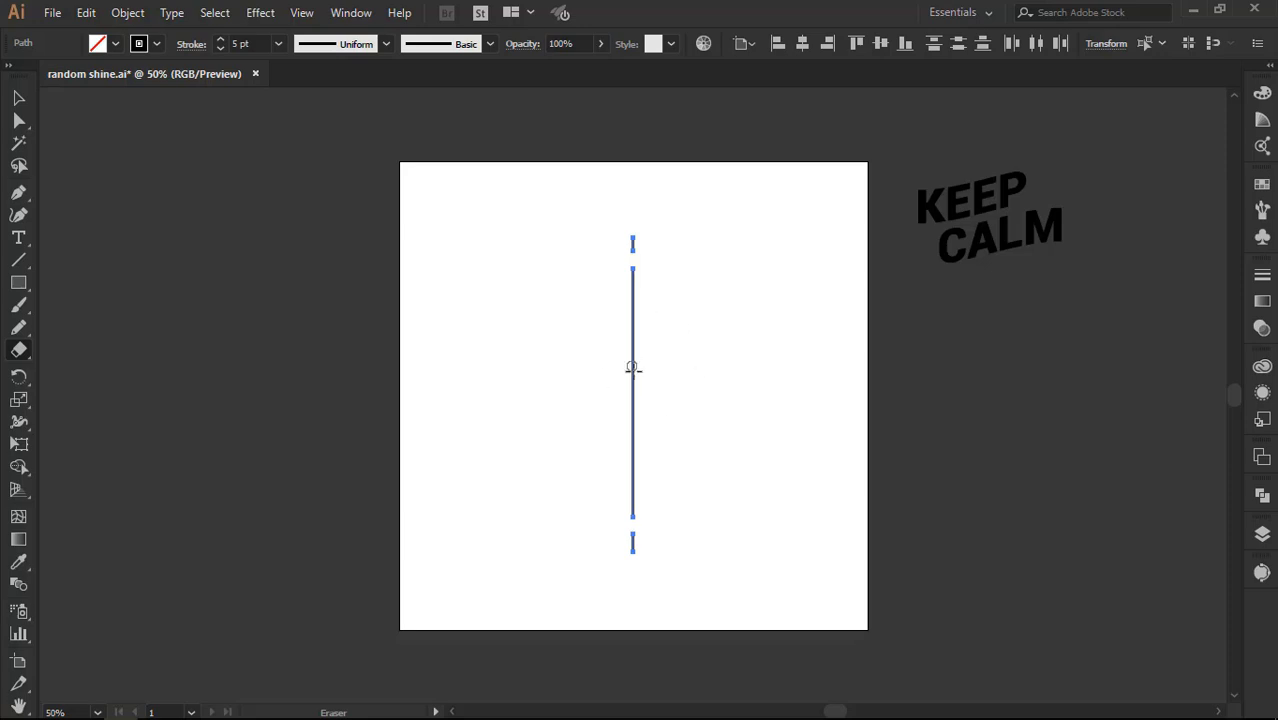
Step: Select the top dash, long middle stroke and bottom dash and group them
click(19, 102)
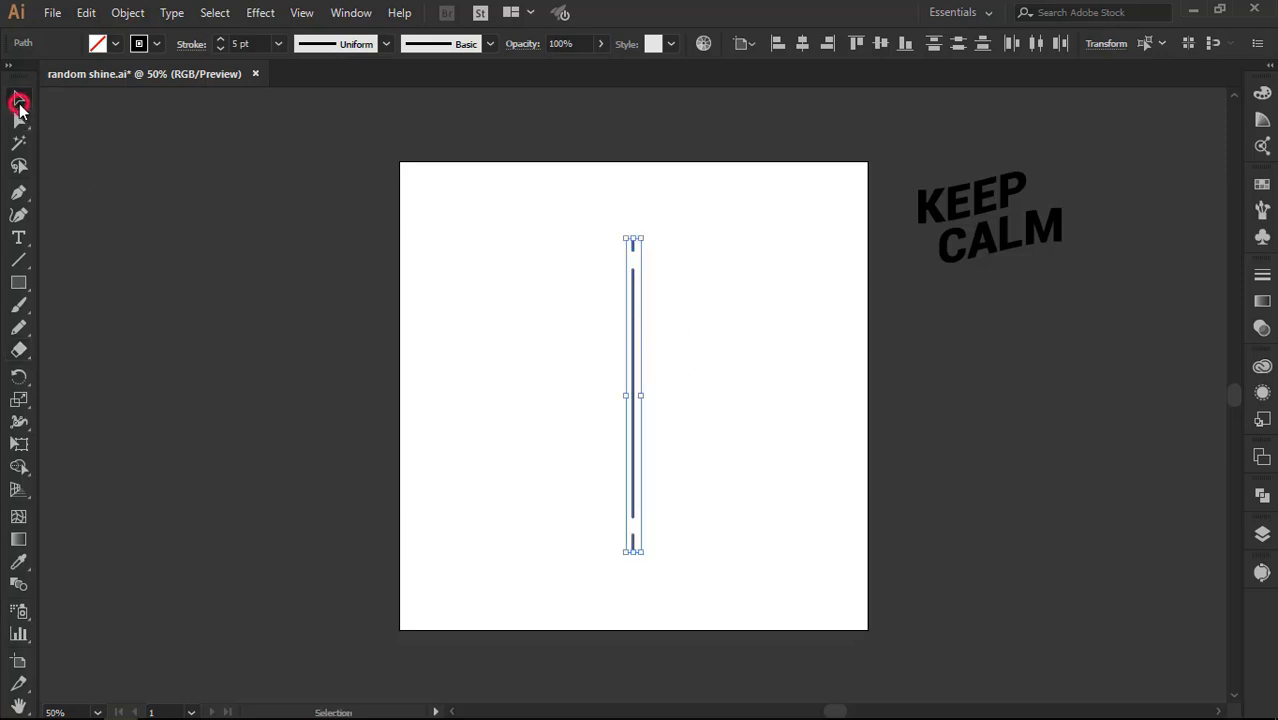
click(520, 343)
drag(608, 214, 660, 252)
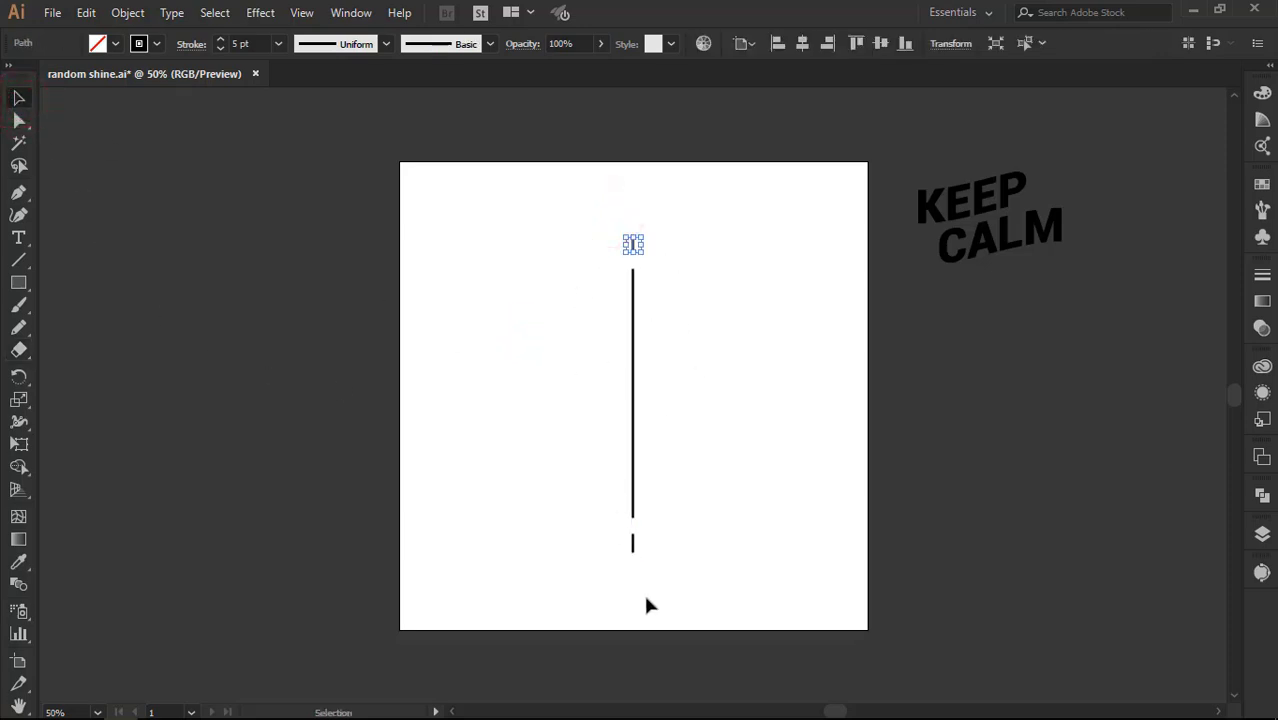
drag(618, 563, 596, 540)
drag(600, 222, 714, 524)
right_click(633, 437)
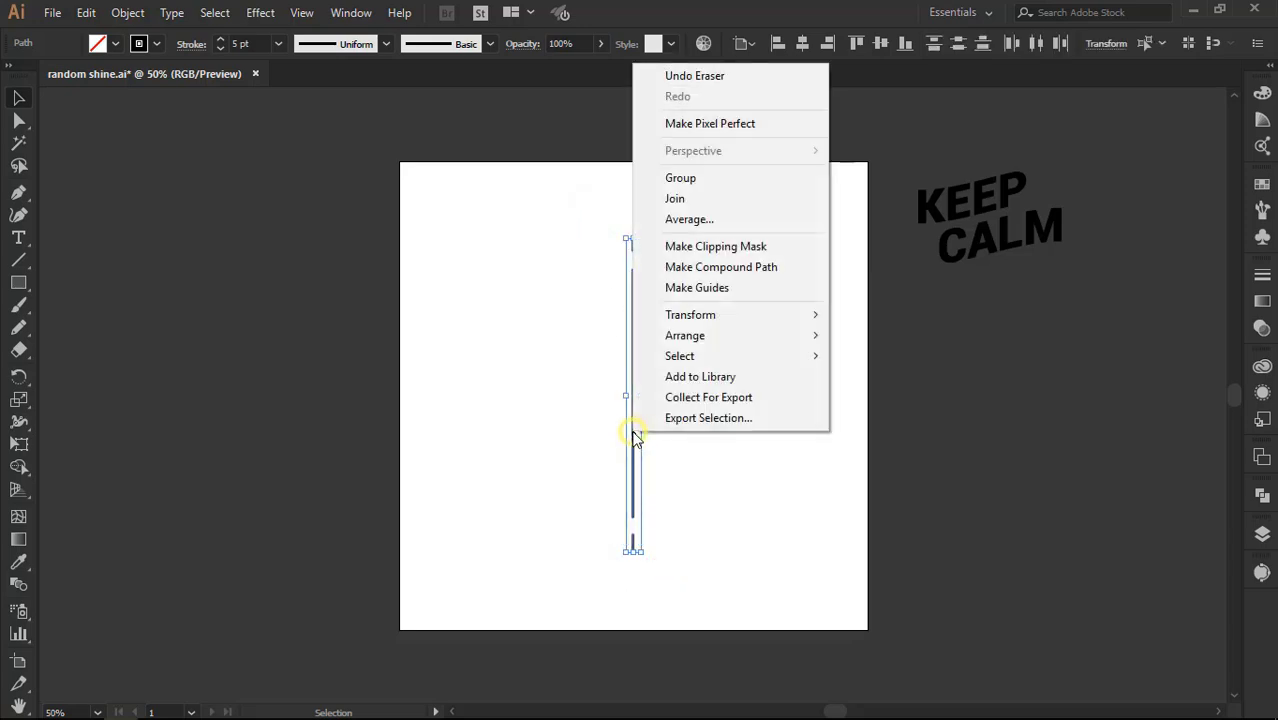
click(728, 180)
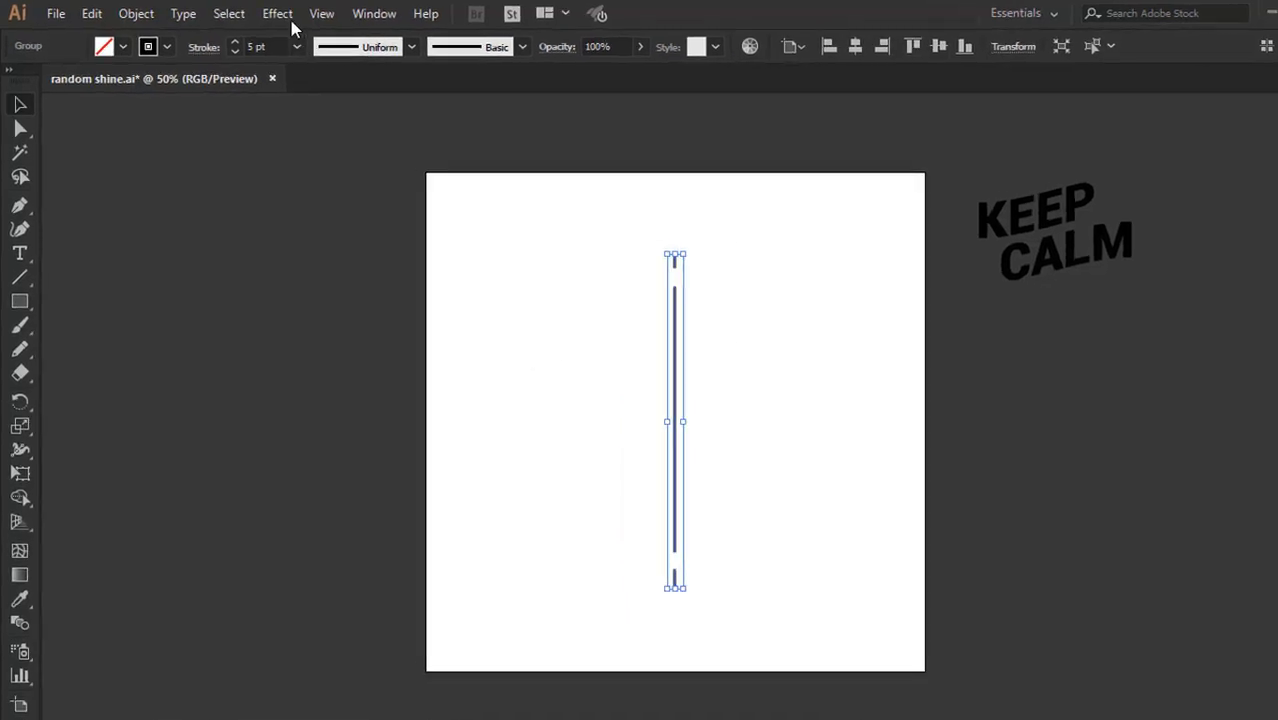
Step: Apply a Transform effect with a 10° angle and 17 copies to the dashed line
click(260, 12)
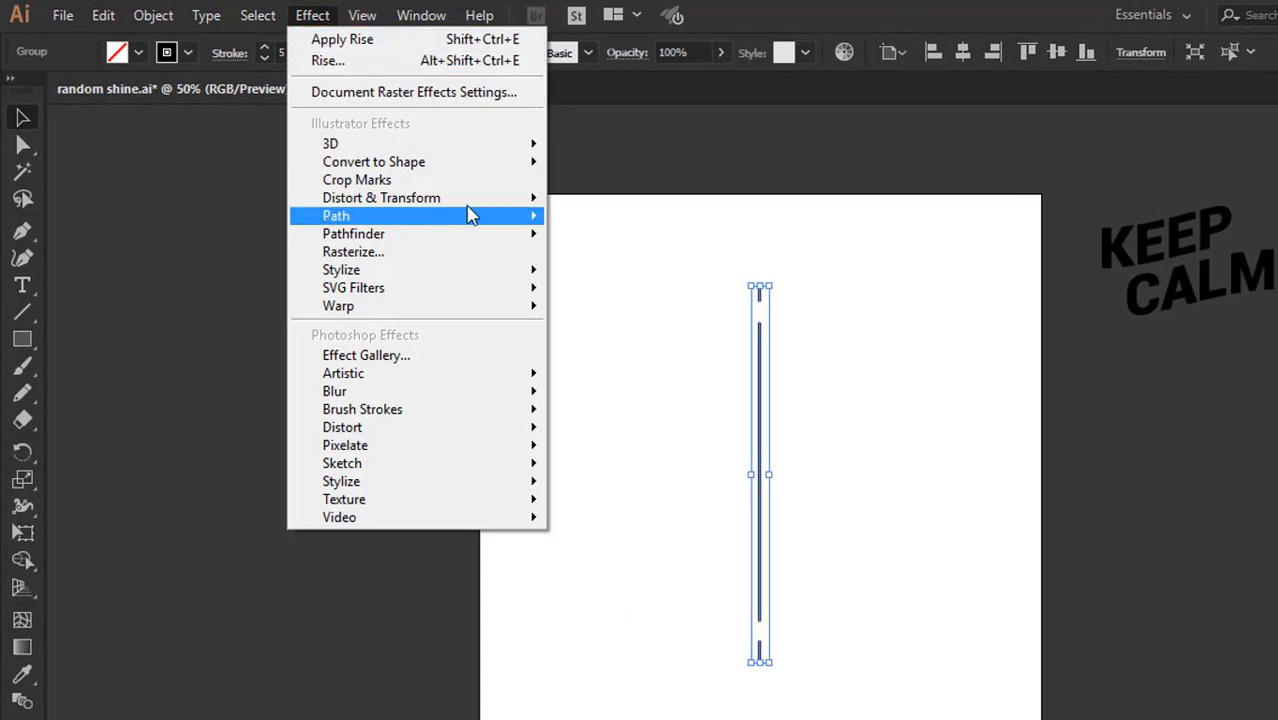
mouse_move(381, 198)
click(630, 281)
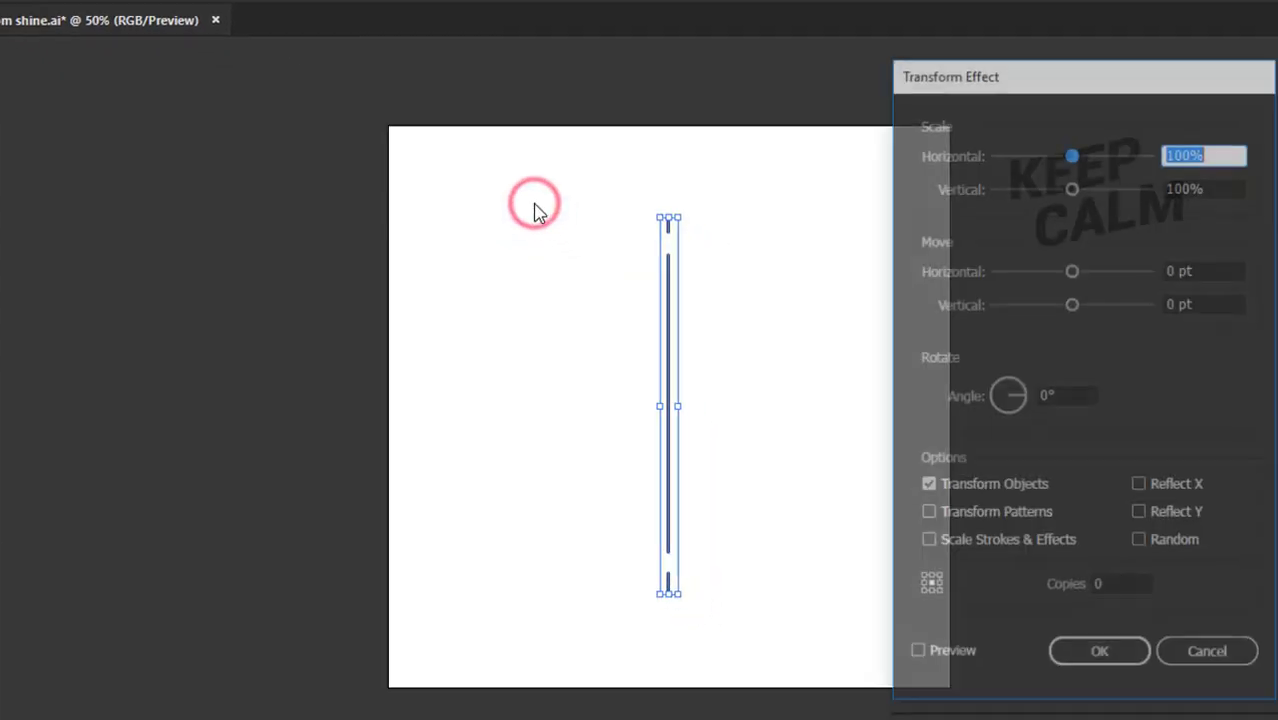
click(861, 614)
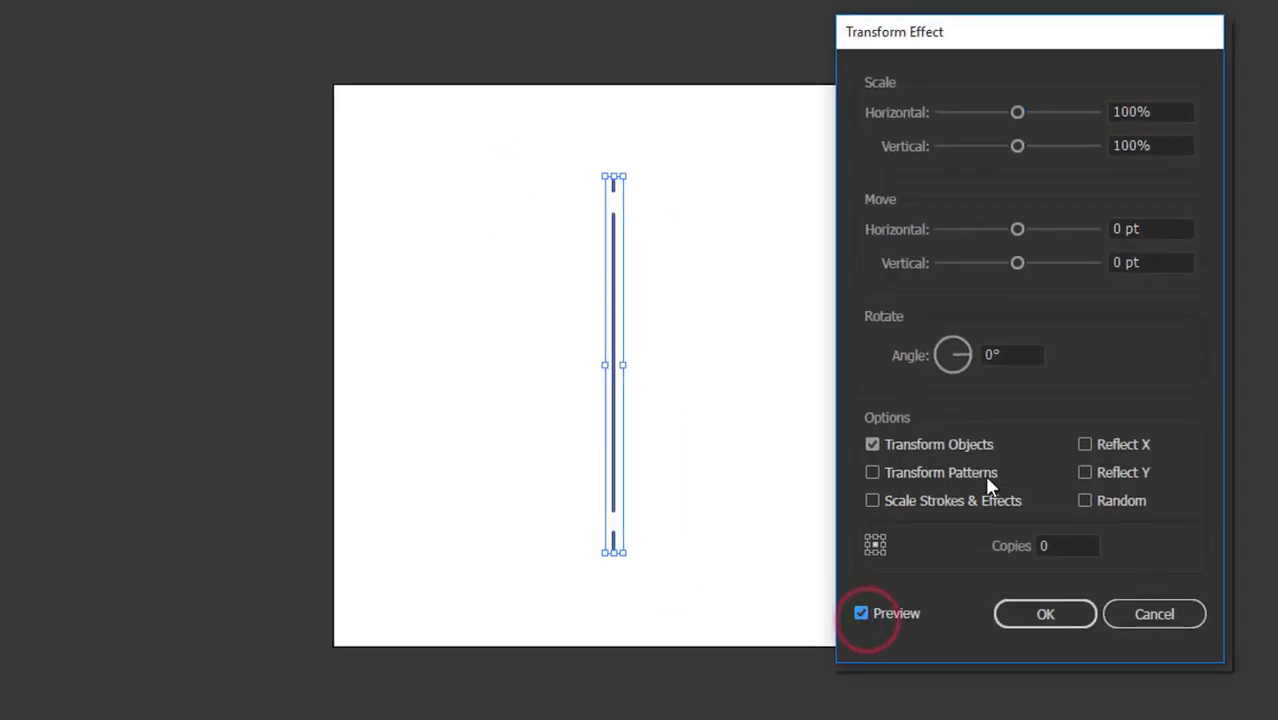
click(997, 354)
key(BackSpace)
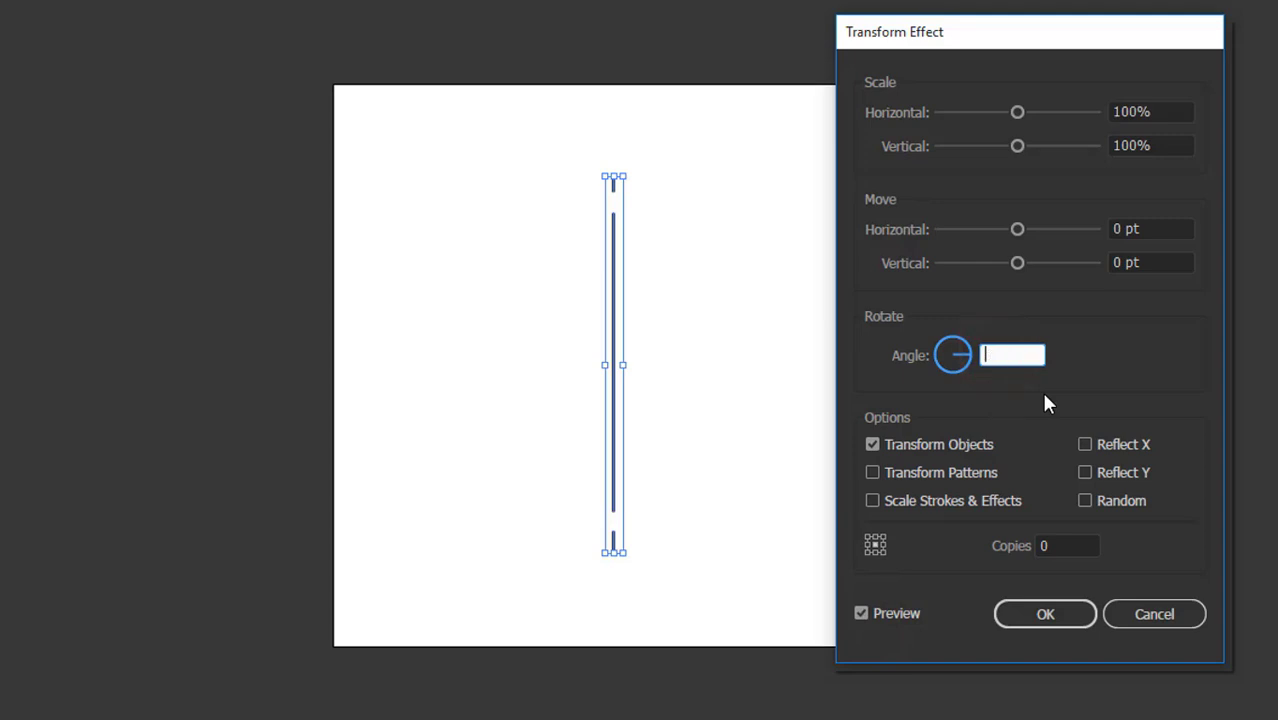
text(10)
click(1060, 548)
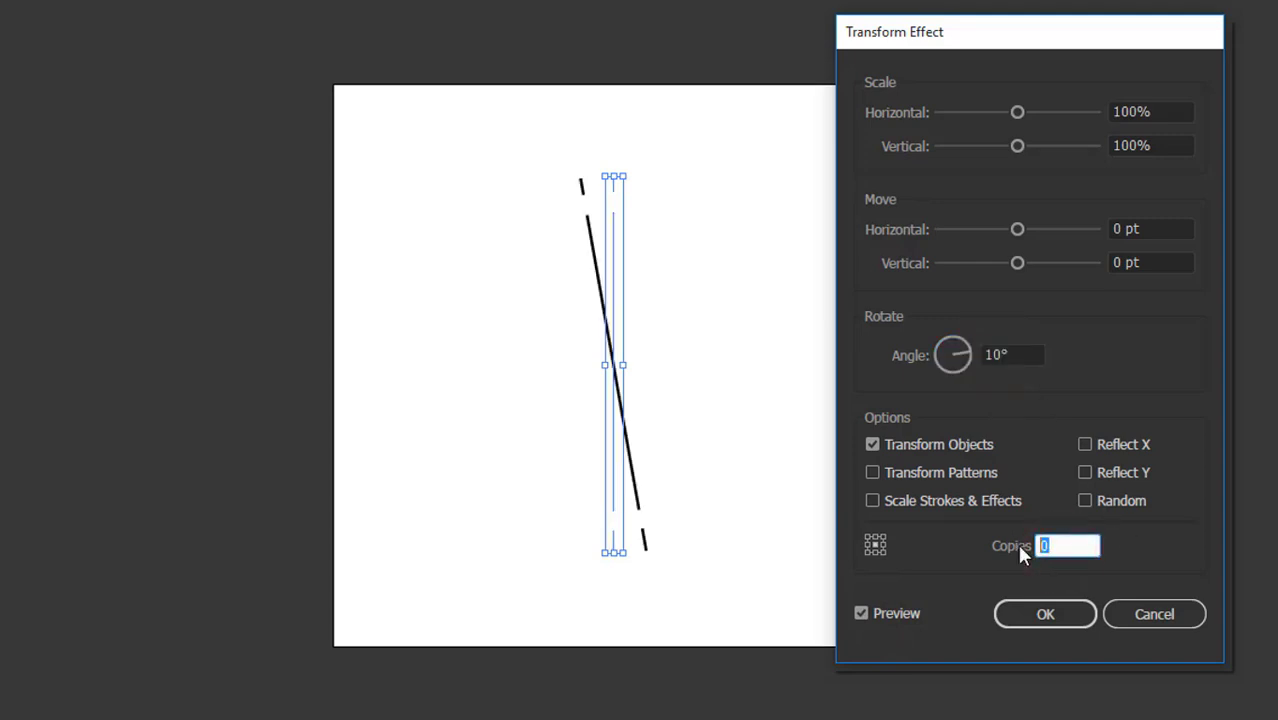
text(17)
click(862, 614)
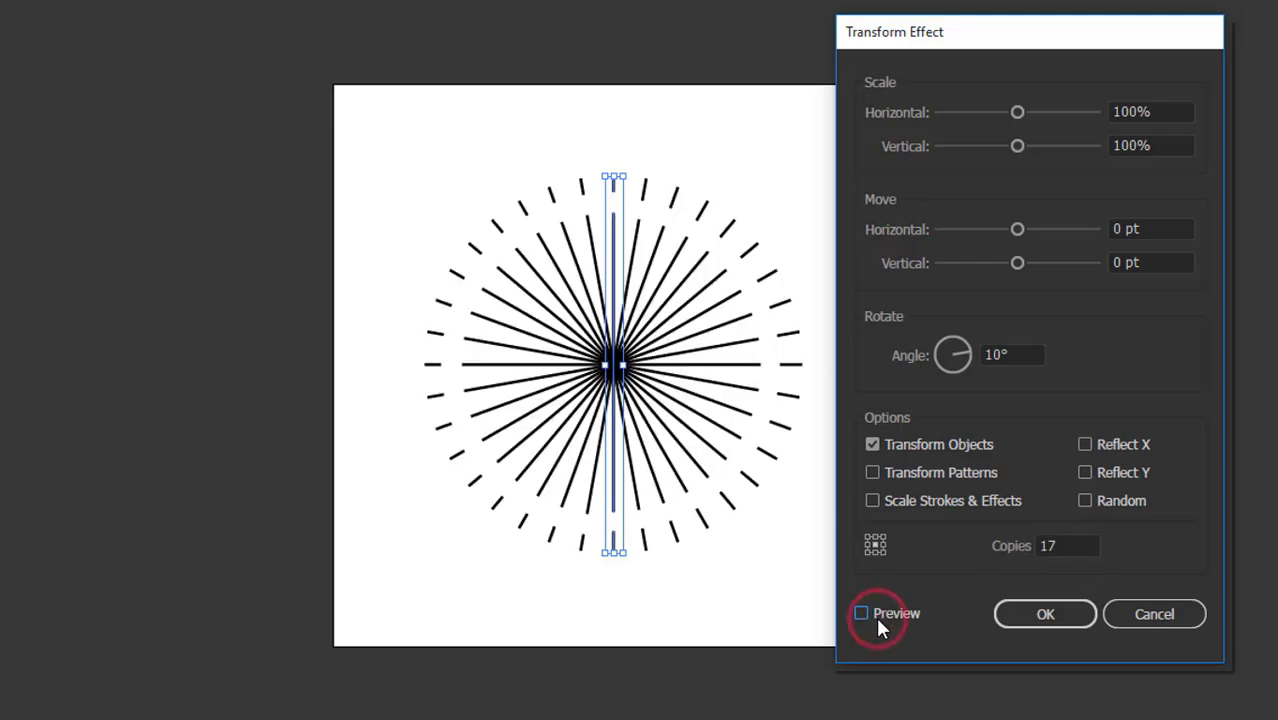
click(1042, 616)
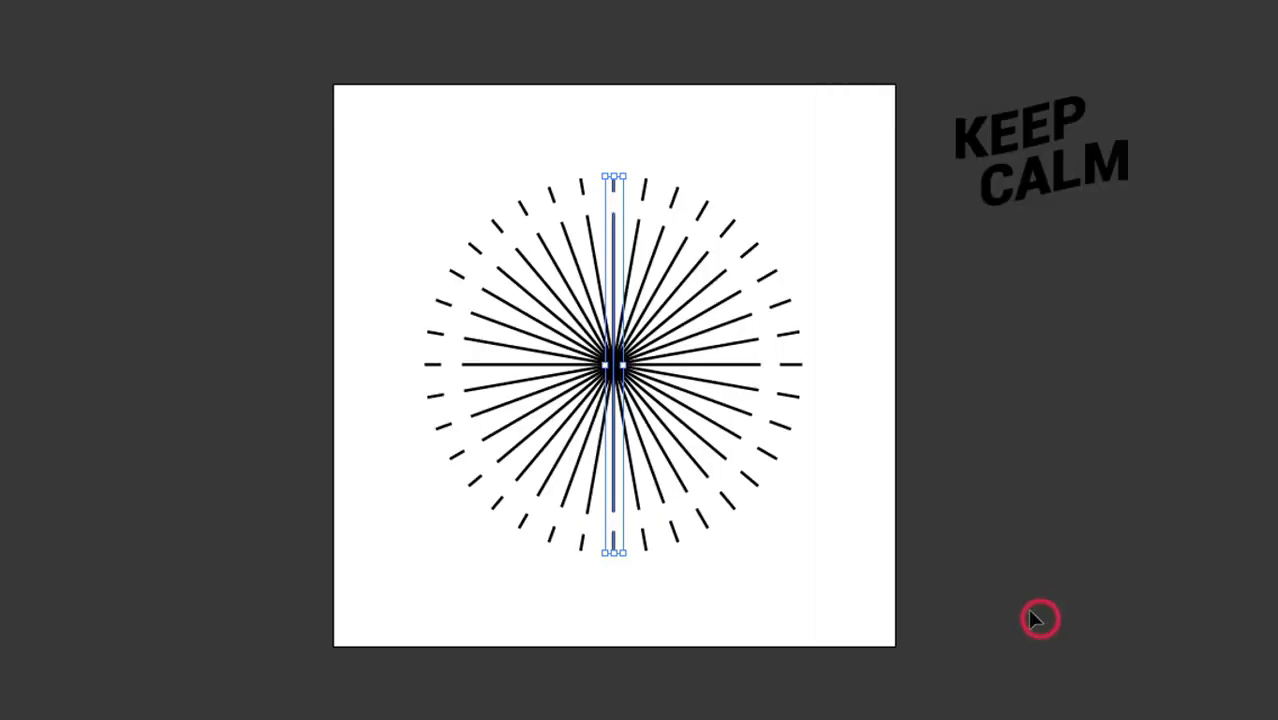
click(888, 264)
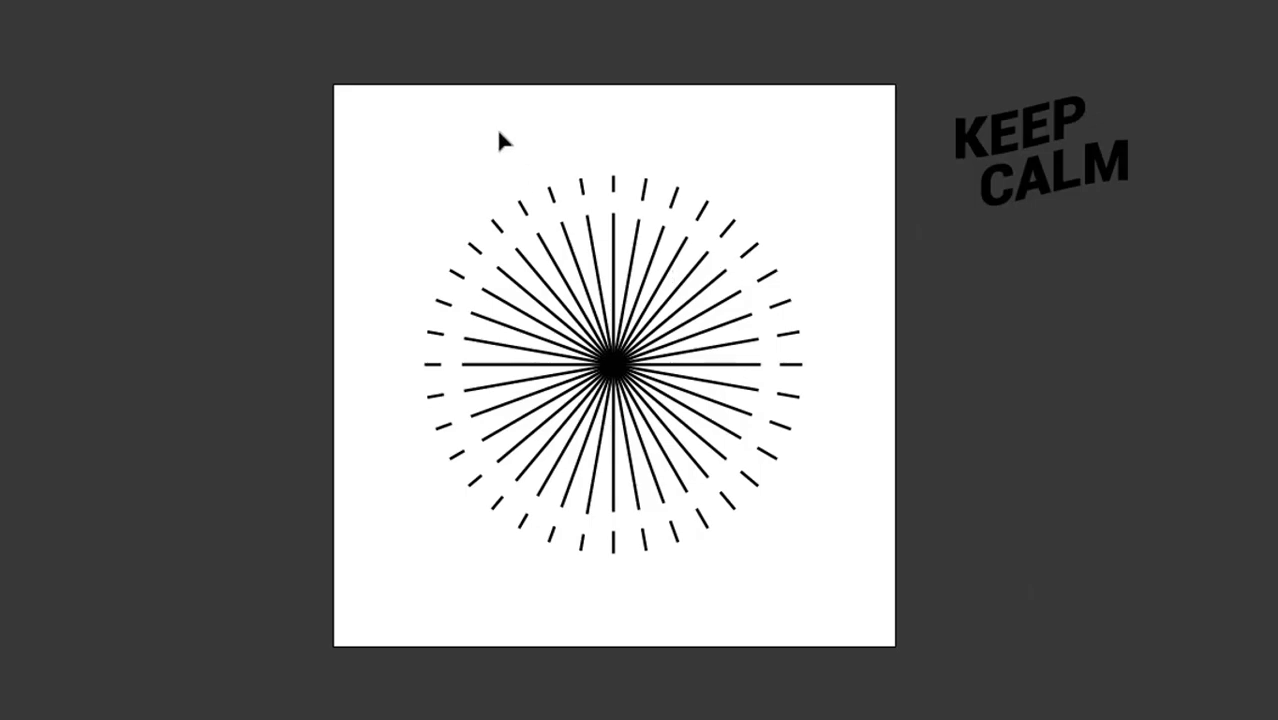
drag(508, 145, 735, 308)
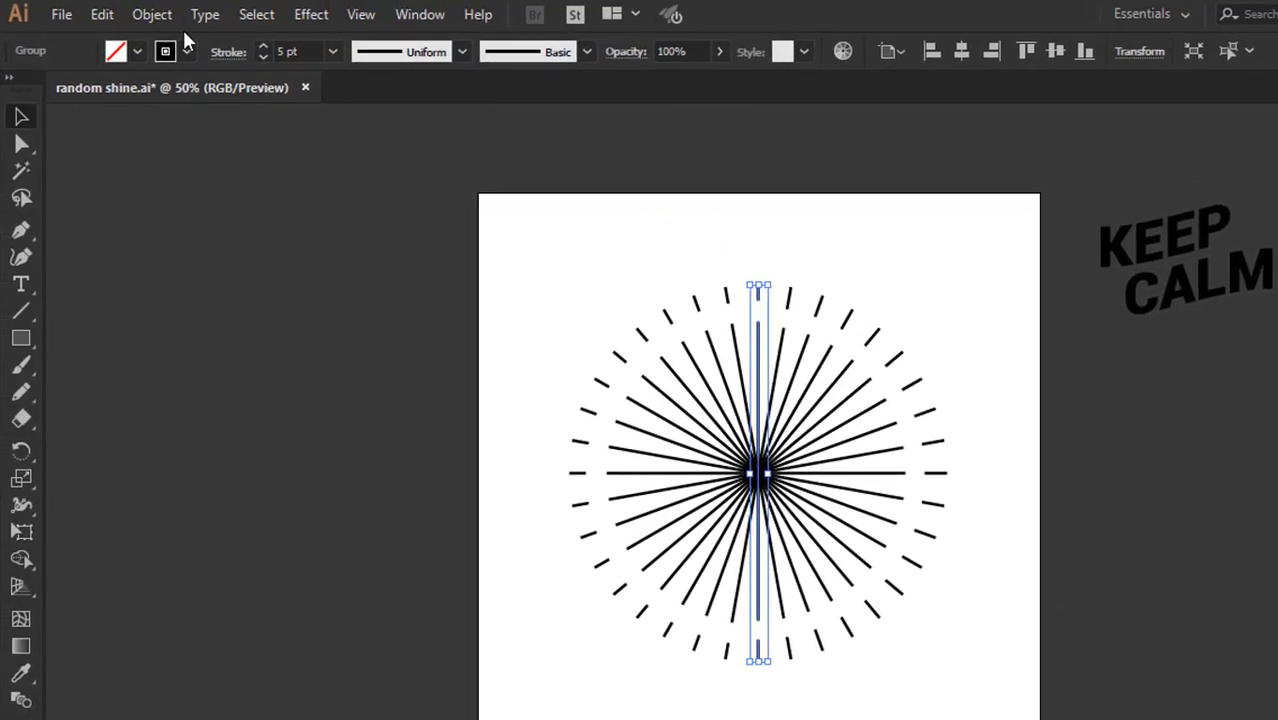
Step: Expand the burst's appearance, ungroup it into separate lines, and select them all
click(152, 14)
click(200, 277)
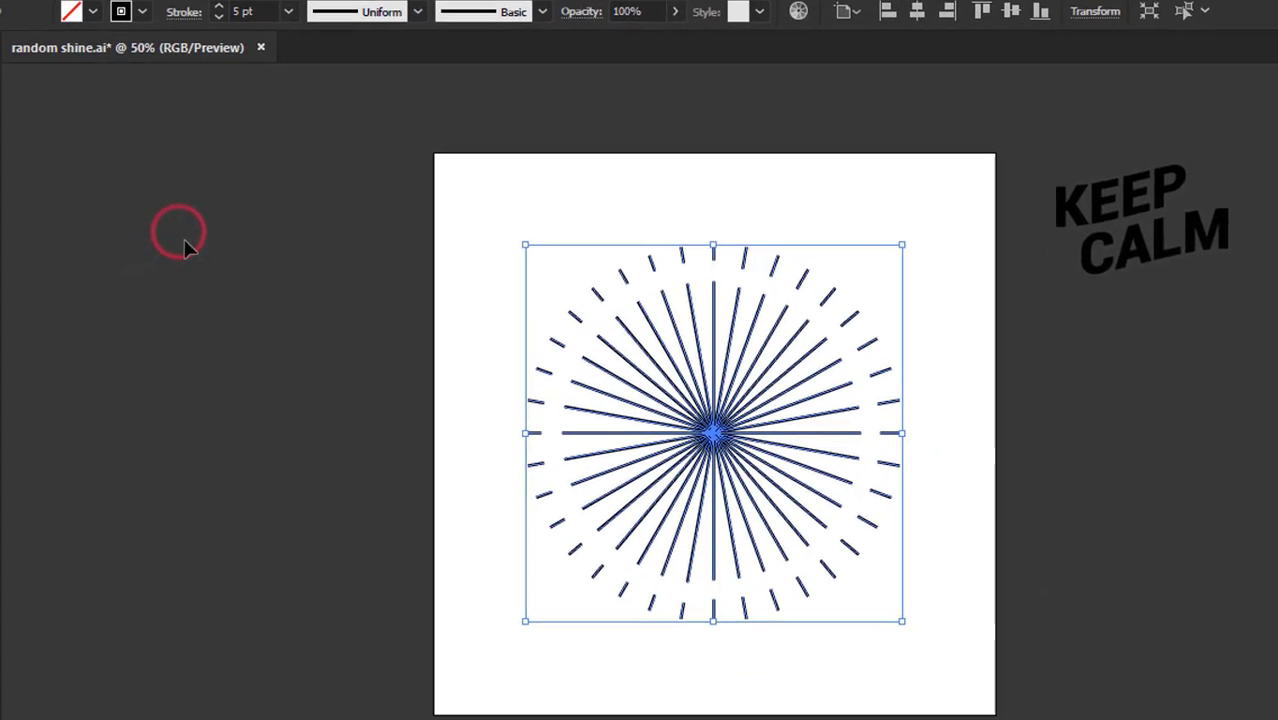
right_click(726, 316)
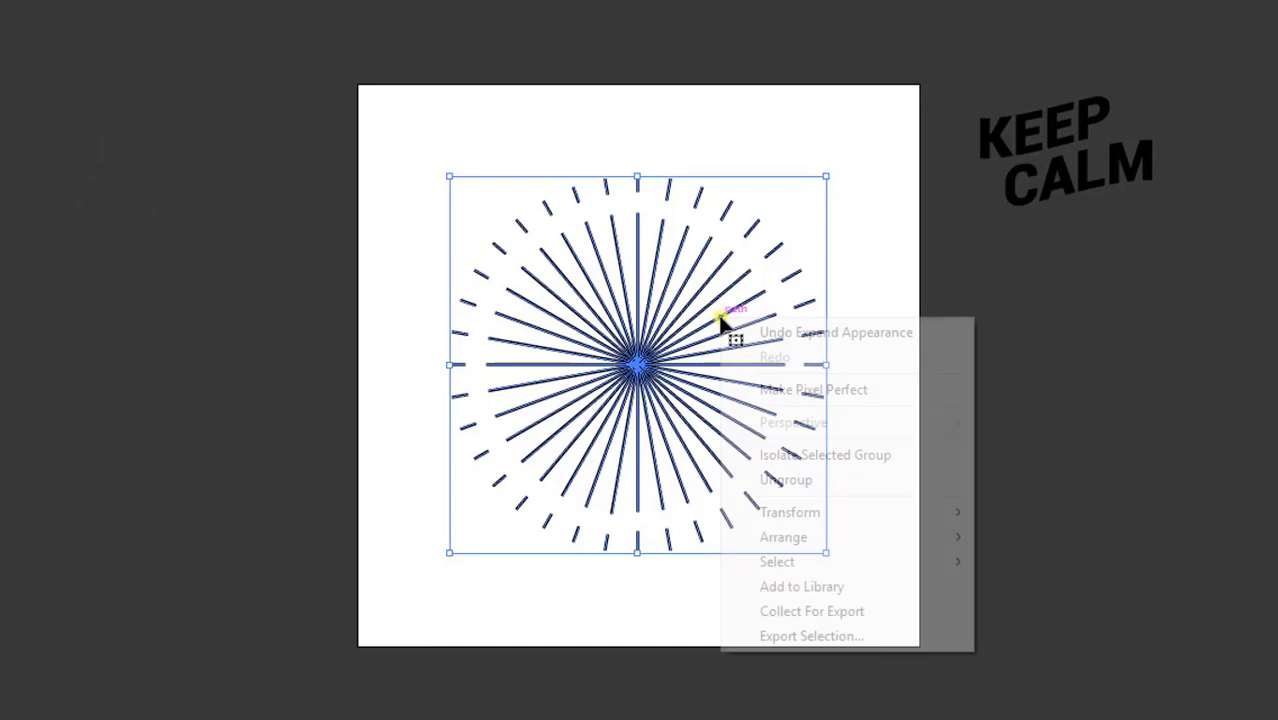
click(803, 481)
click(998, 415)
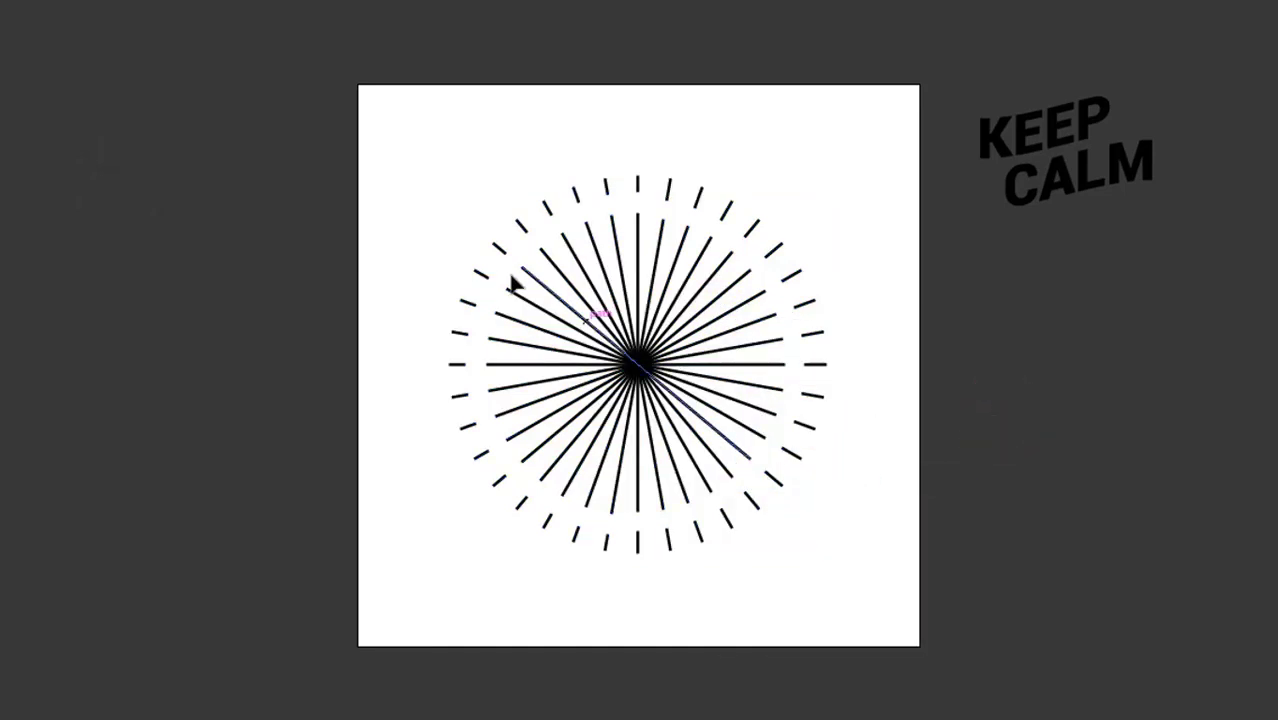
drag(422, 157, 845, 562)
Step: Apply Transform Each with random 80% scaling to the rays, reshuffling the pattern before confirming
right_click(766, 404)
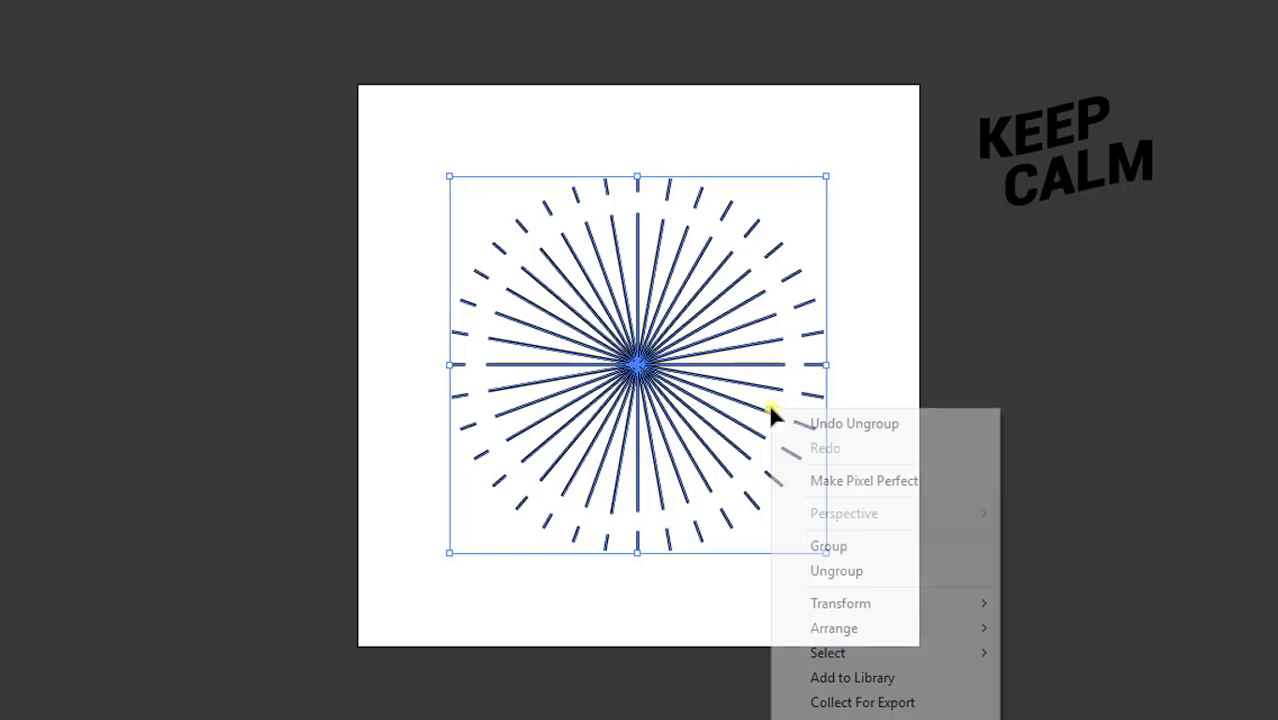
mouse_move(774, 603)
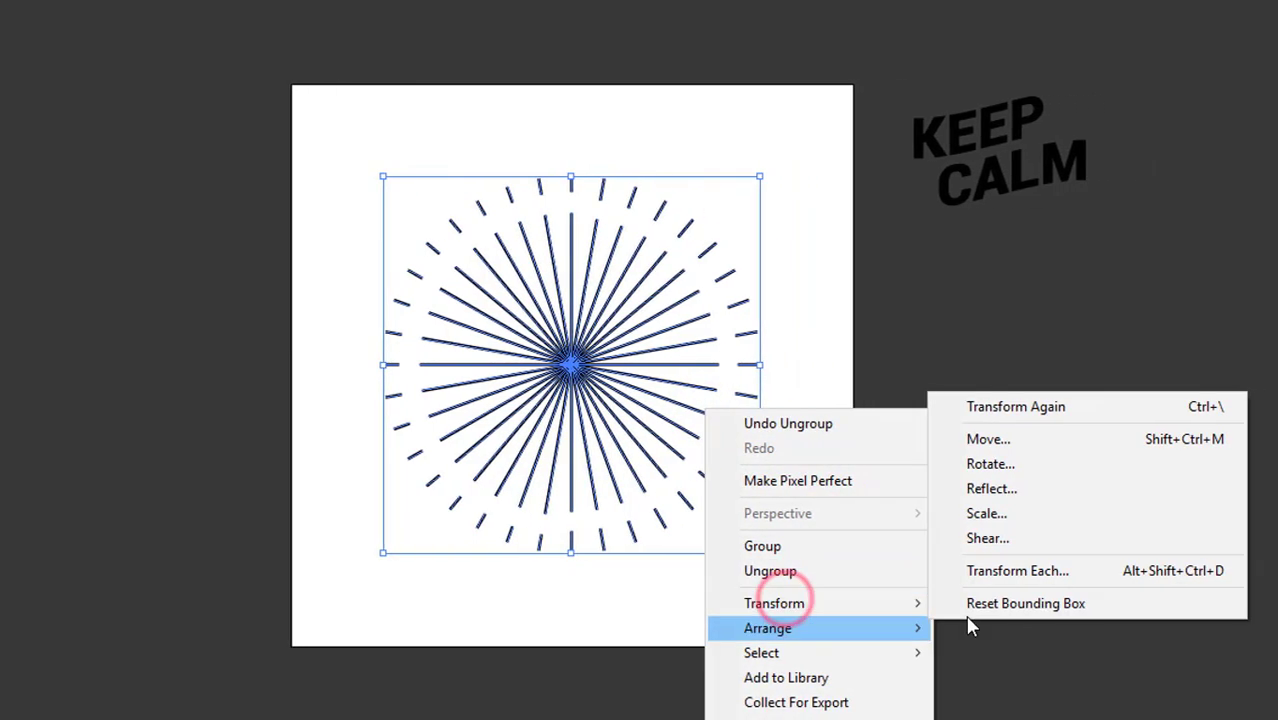
click(1034, 569)
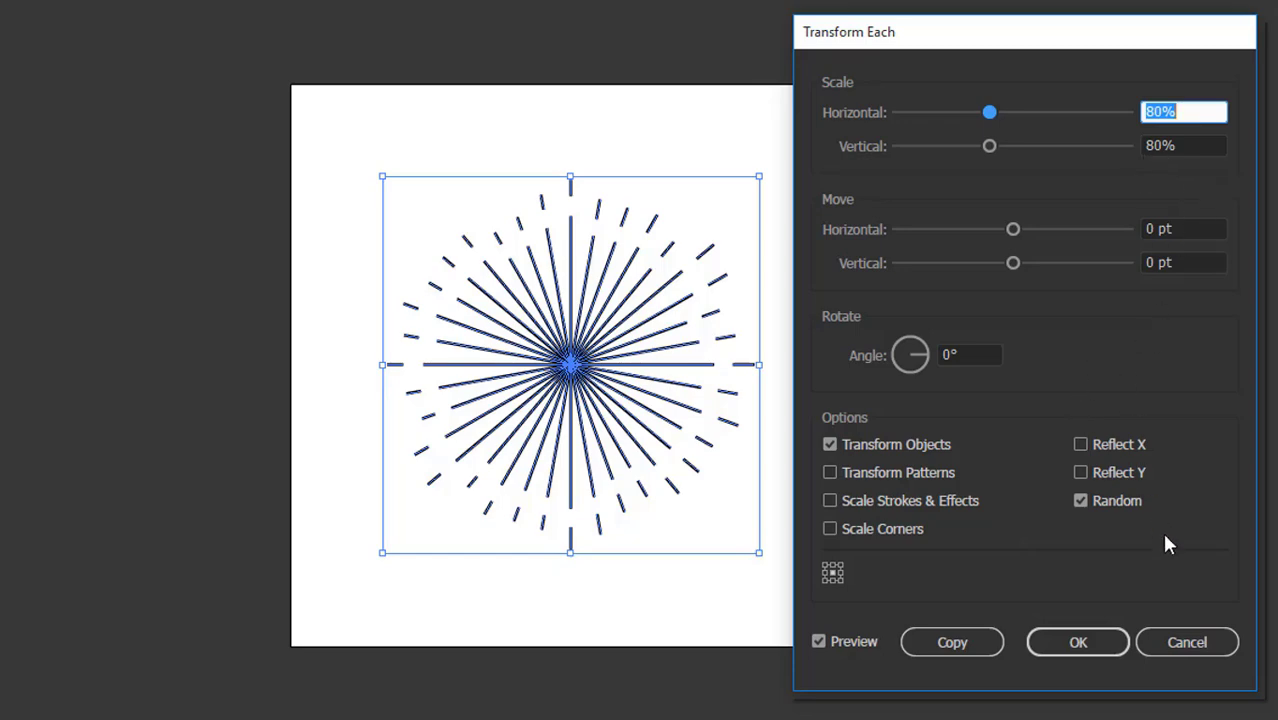
click(1119, 500)
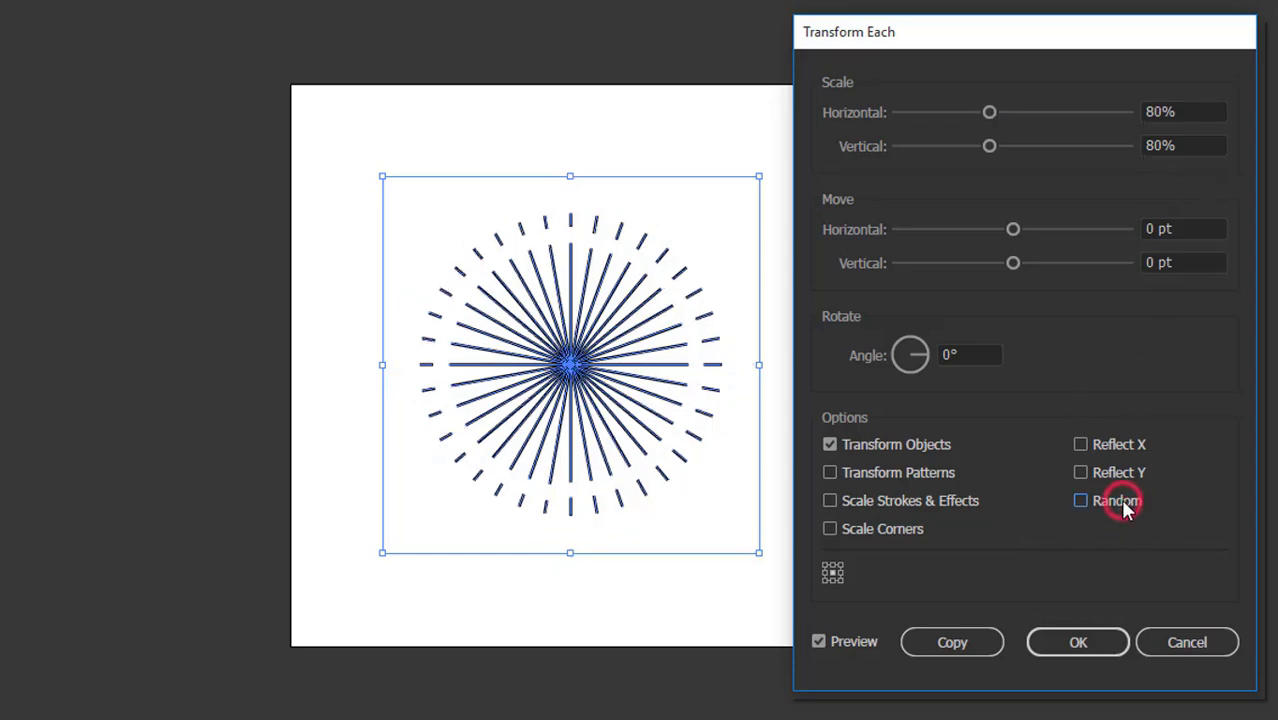
click(1090, 510)
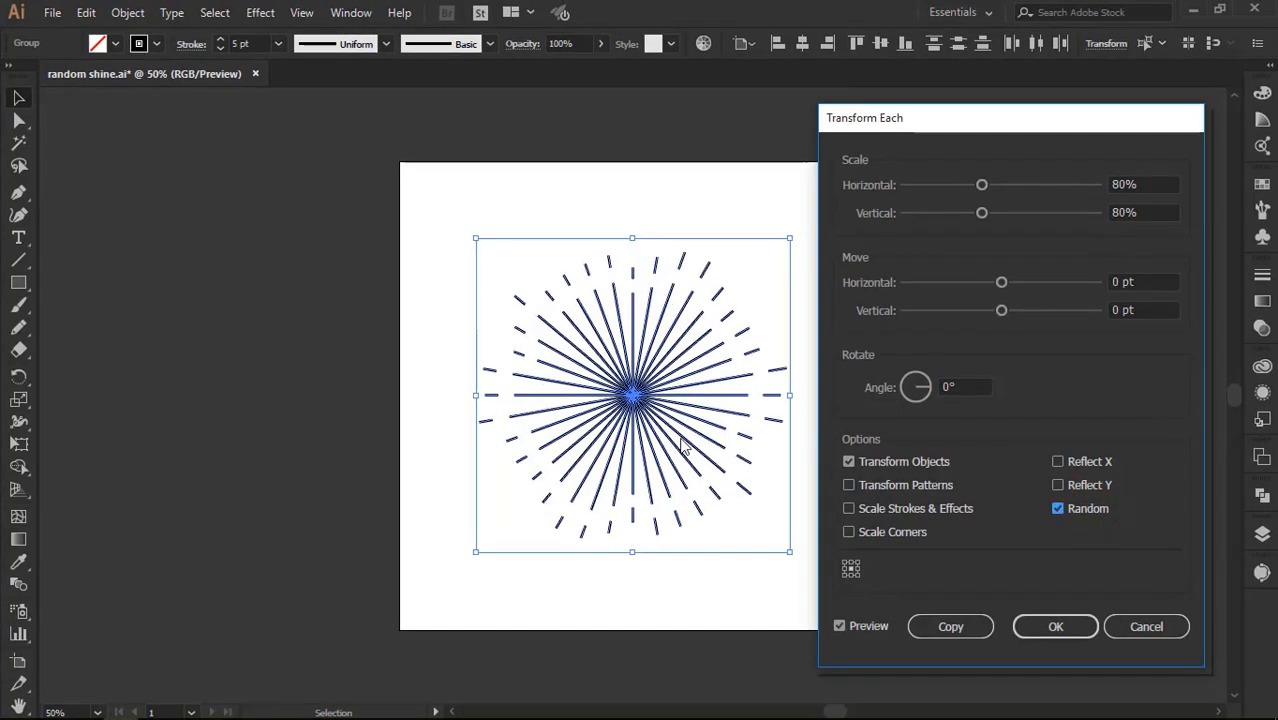
click(1086, 511)
click(1086, 511)
click(1086, 511)
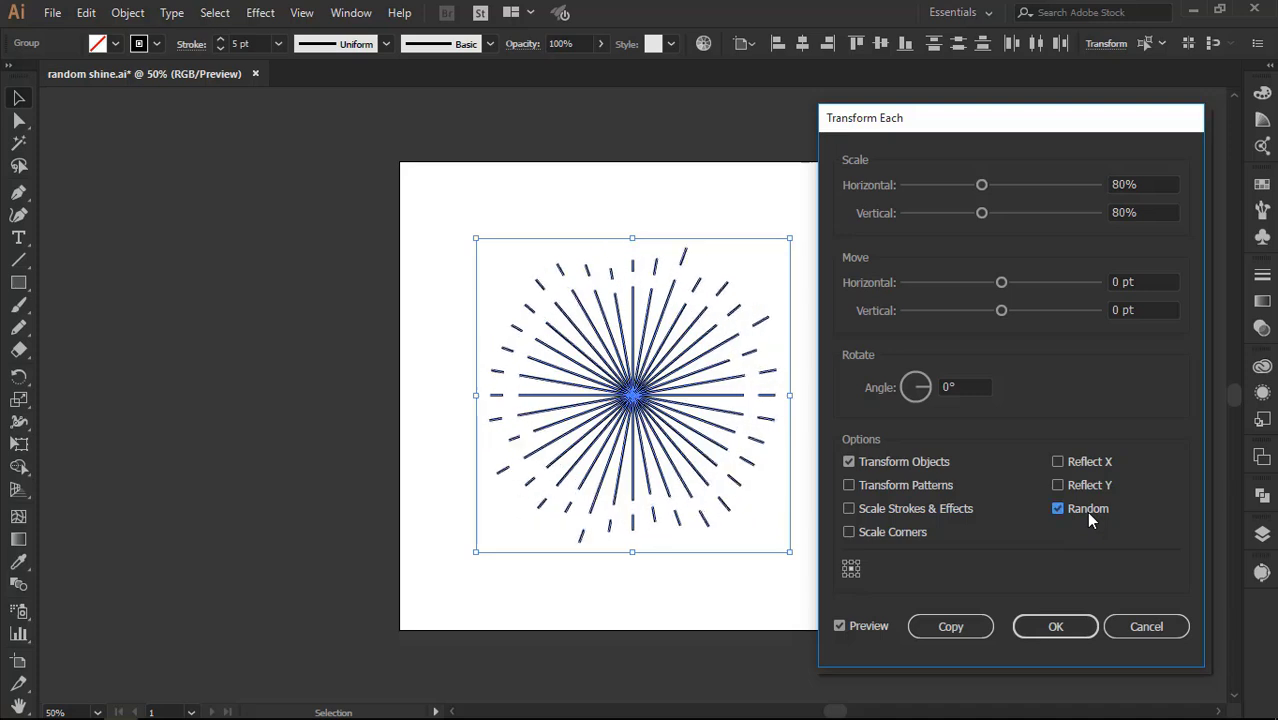
click(1058, 508)
click(1058, 508)
click(1058, 508)
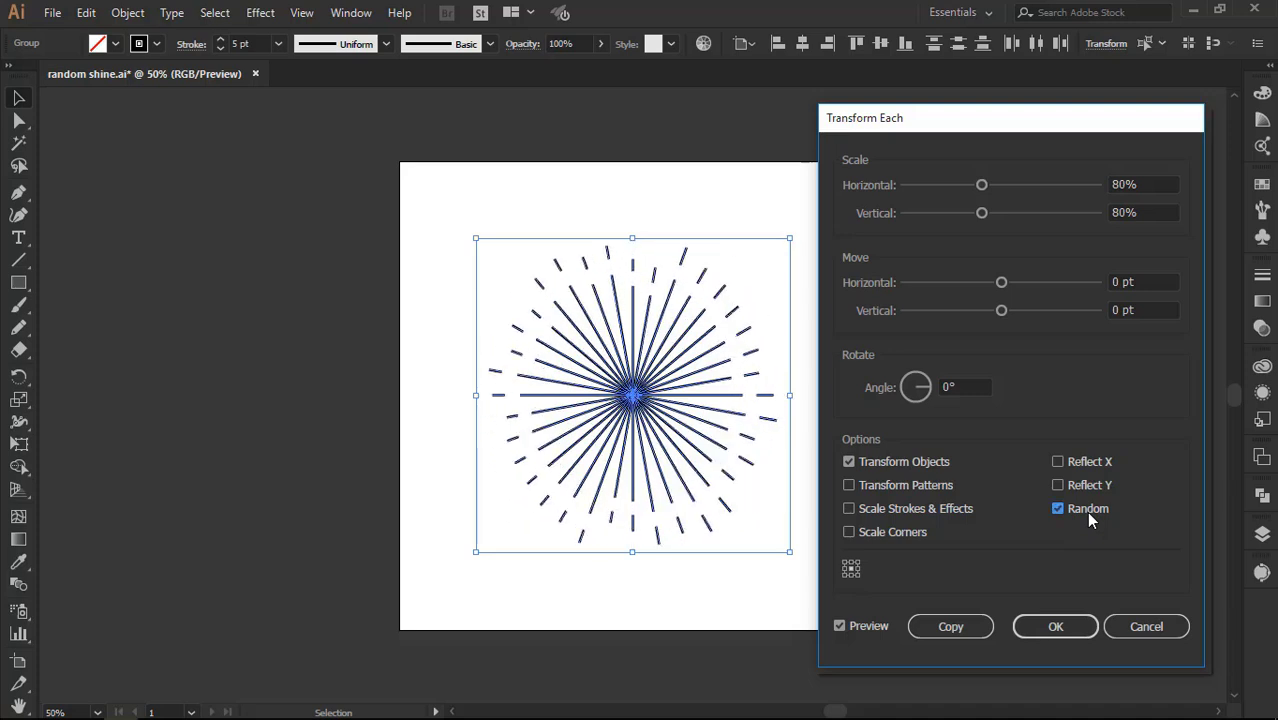
click(1088, 511)
click(1088, 511)
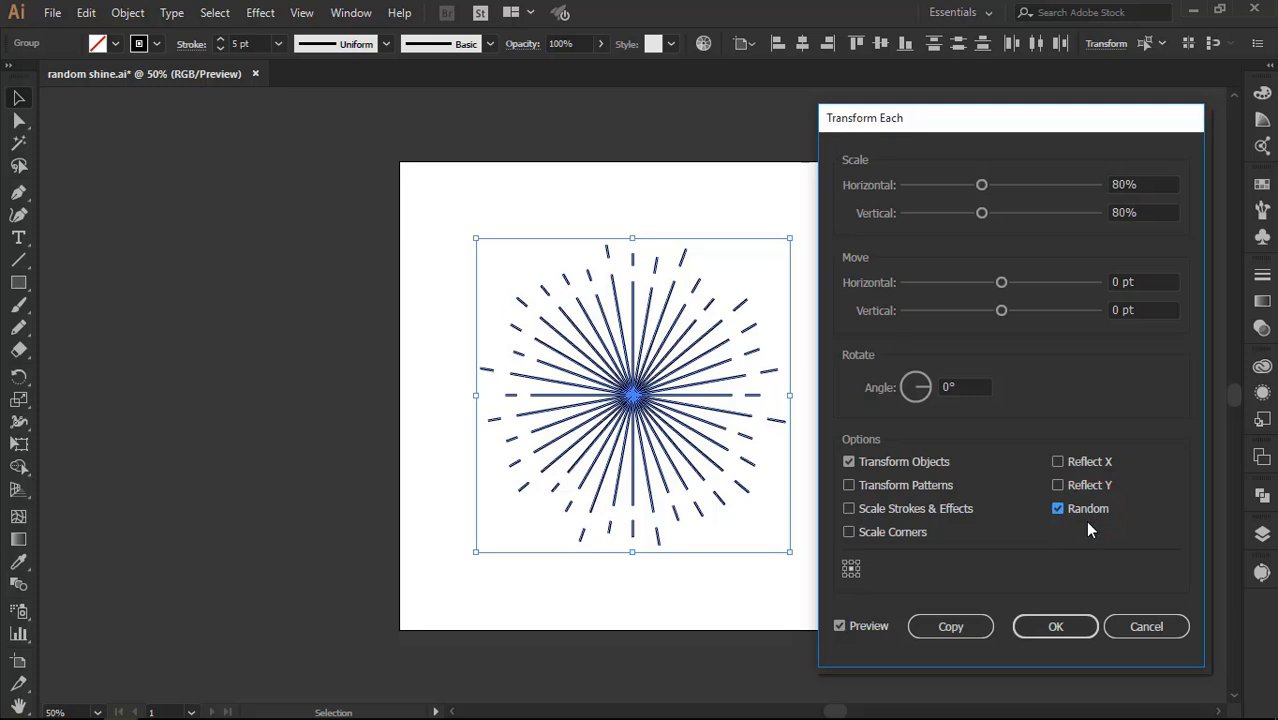
click(1058, 627)
click(1015, 512)
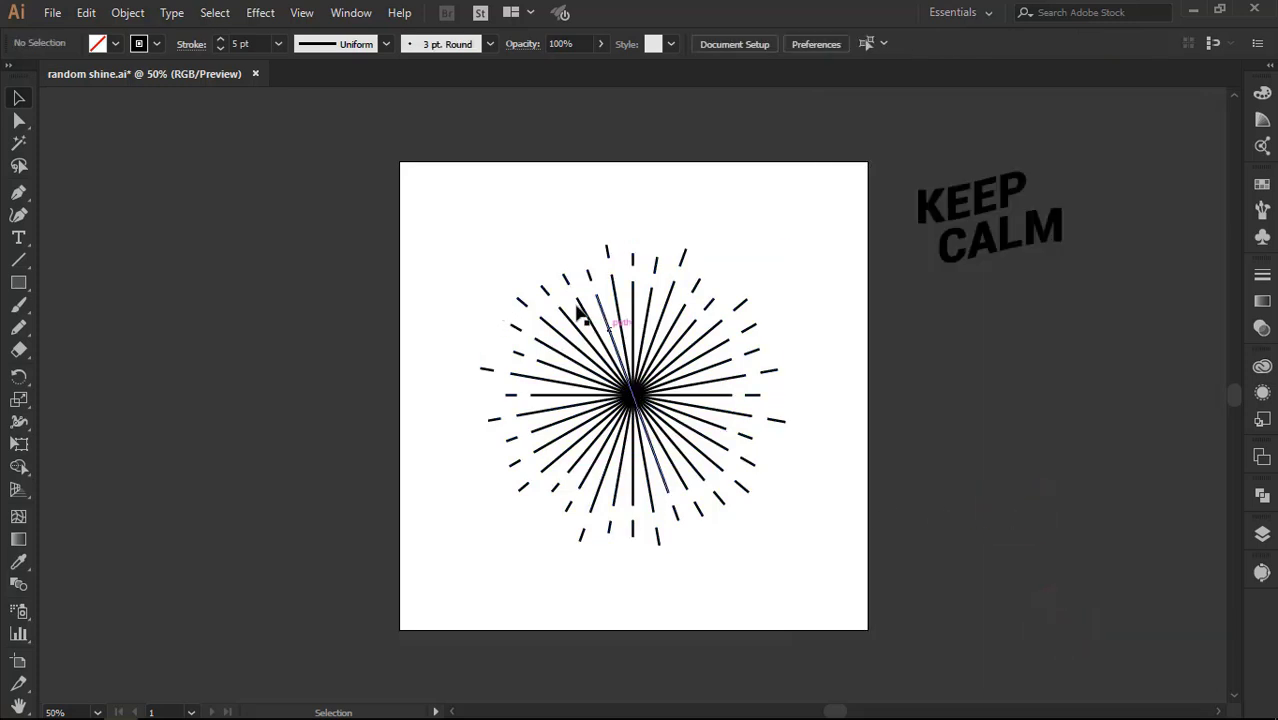
Step: Group all the sunburst lines and rotate the group slightly counter-clockwise
drag(505, 280, 830, 590)
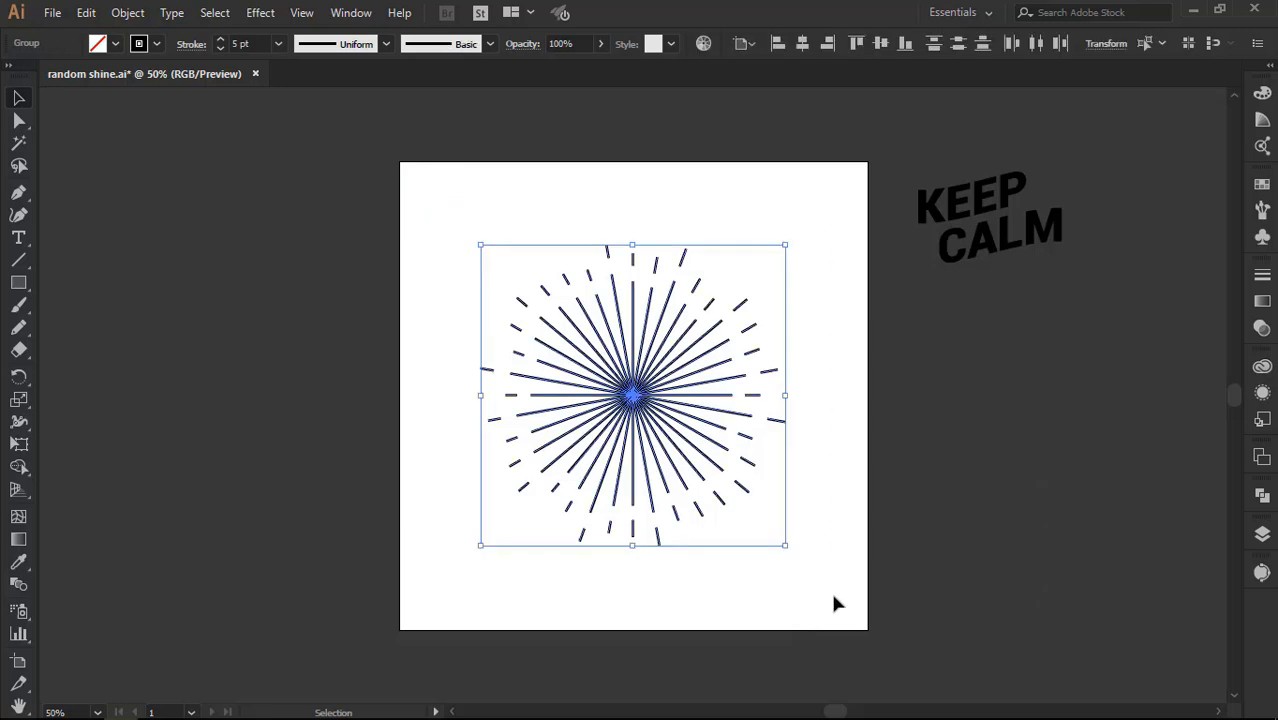
right_click(733, 468)
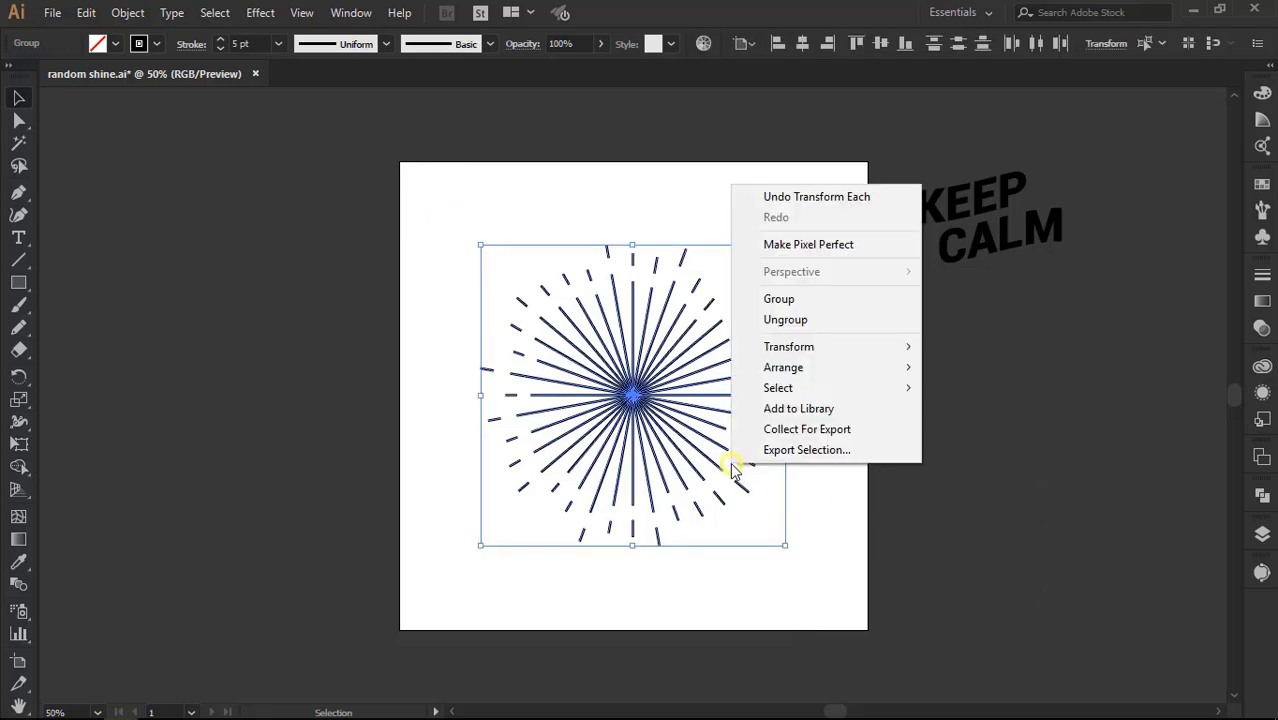
click(780, 299)
mouse_move(787, 556)
mouse_down()
mouse_move(812, 525)
mouse_move(822, 552)
mouse_move(861, 408)
mouse_move(812, 278)
mouse_up()
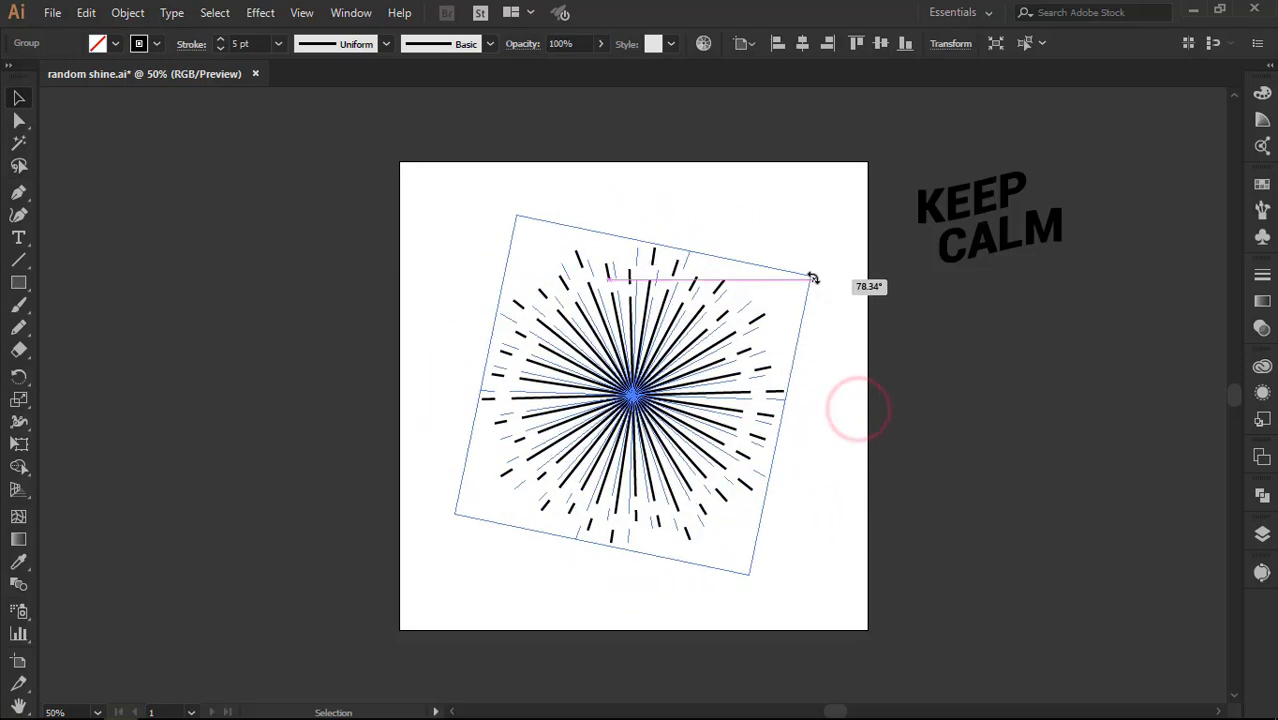
Step: Reselect the starburst group, then marquee-select the KEEP CALM text beside the artboard
click(947, 425)
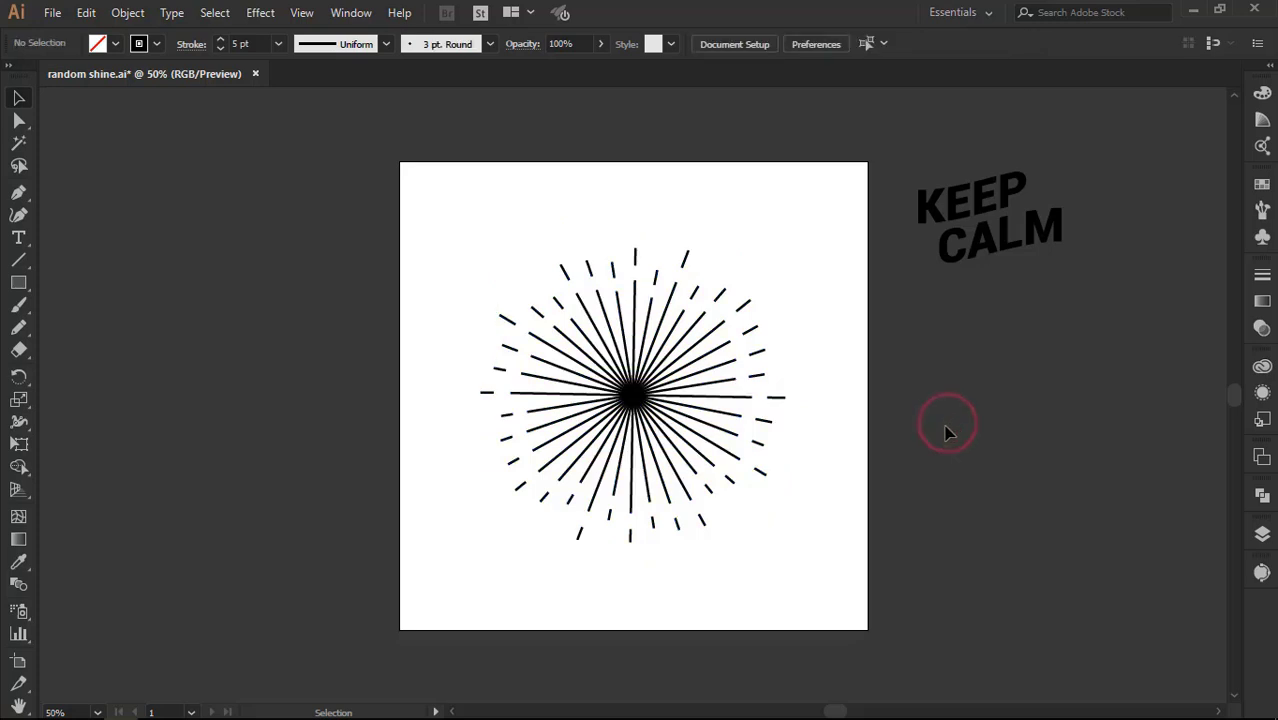
click(628, 396)
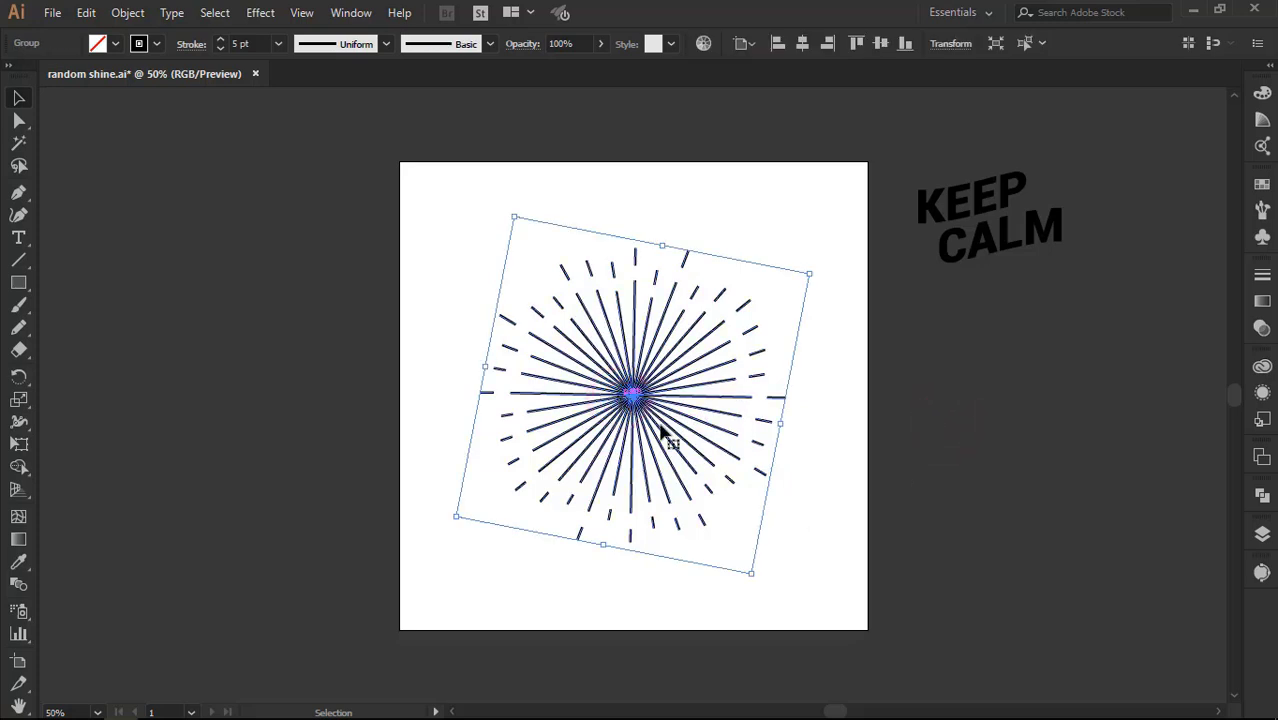
drag(936, 135, 1038, 286)
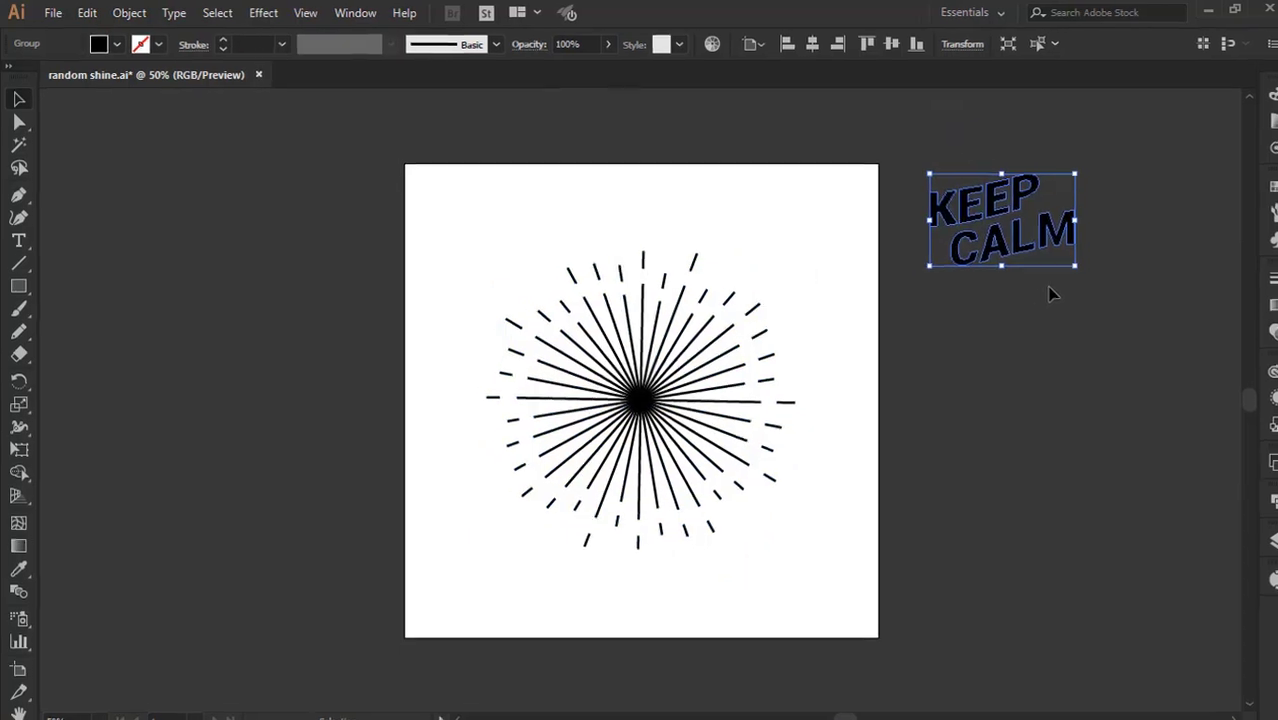
Step: Copy the KEEP CALM text and paste a copy over the starburst
click(104, 16)
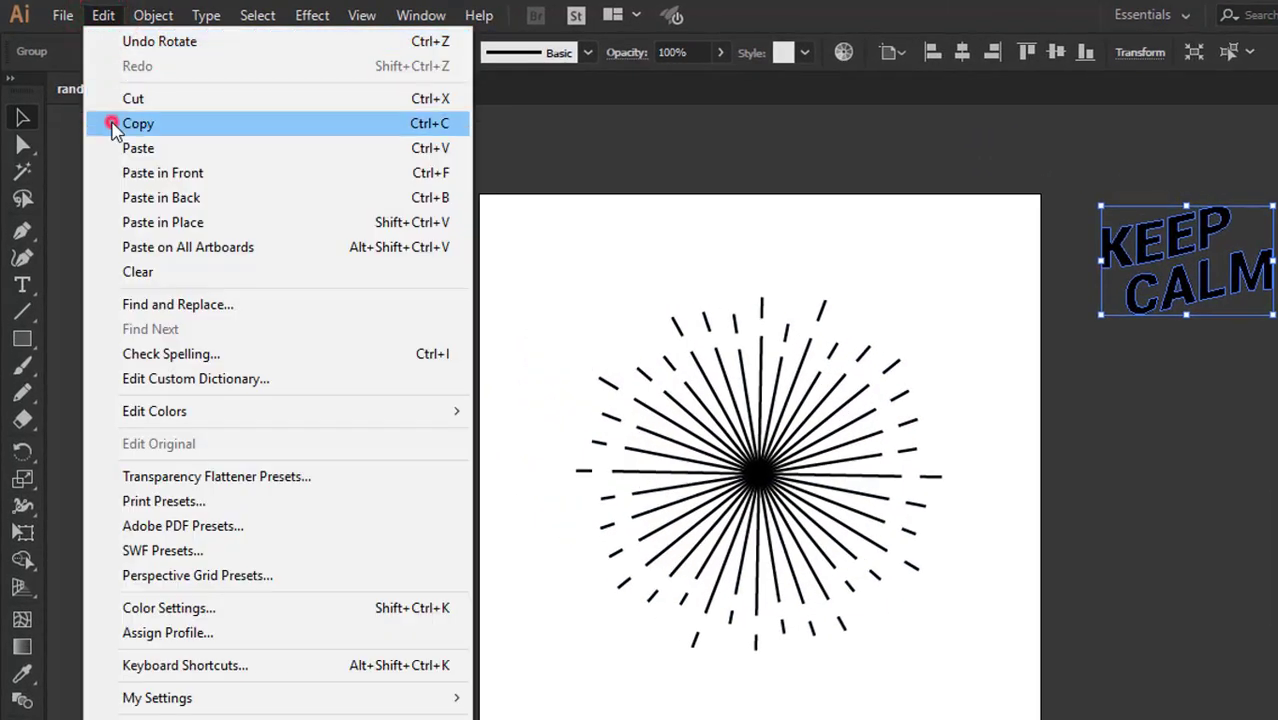
click(114, 123)
click(104, 16)
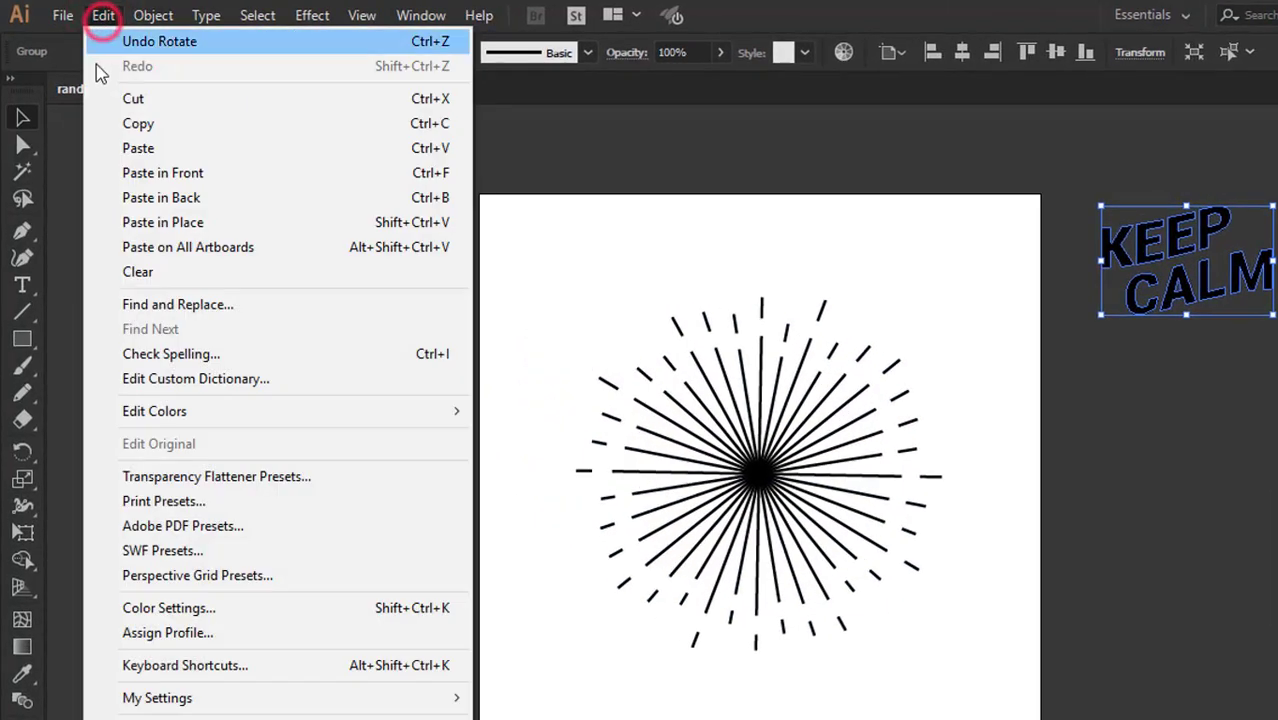
click(127, 148)
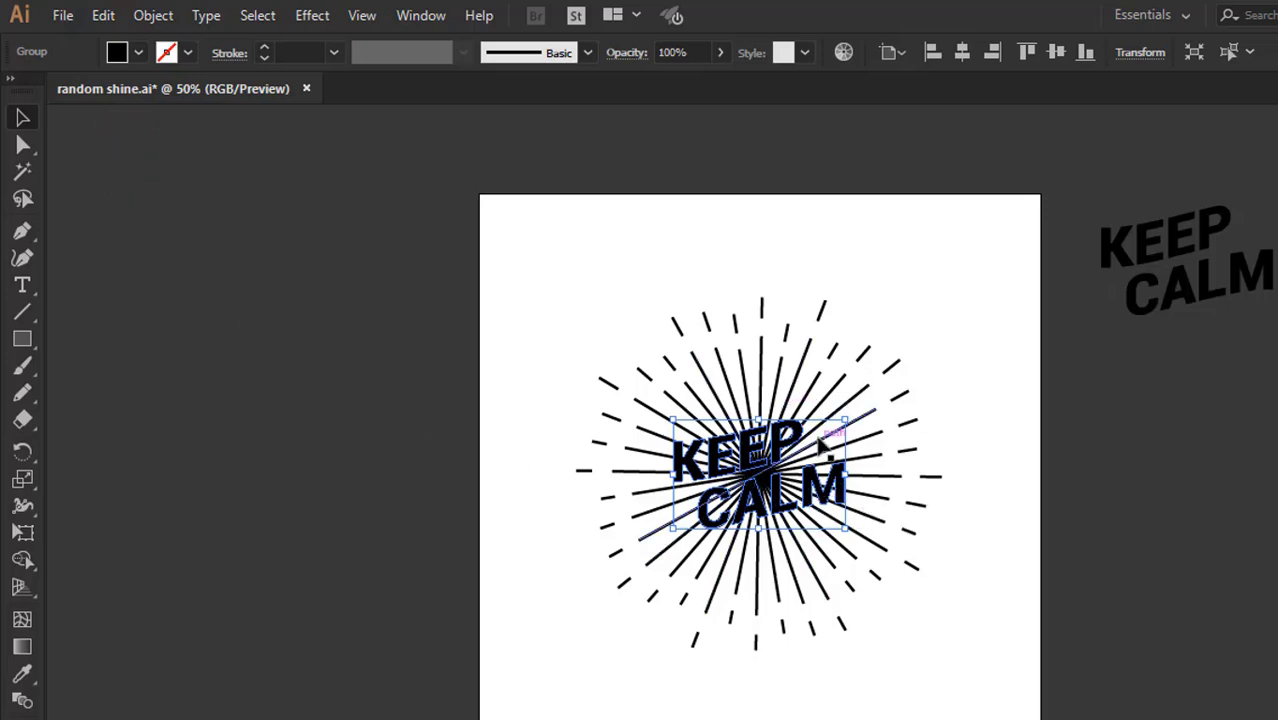
key(ctrl+equal)
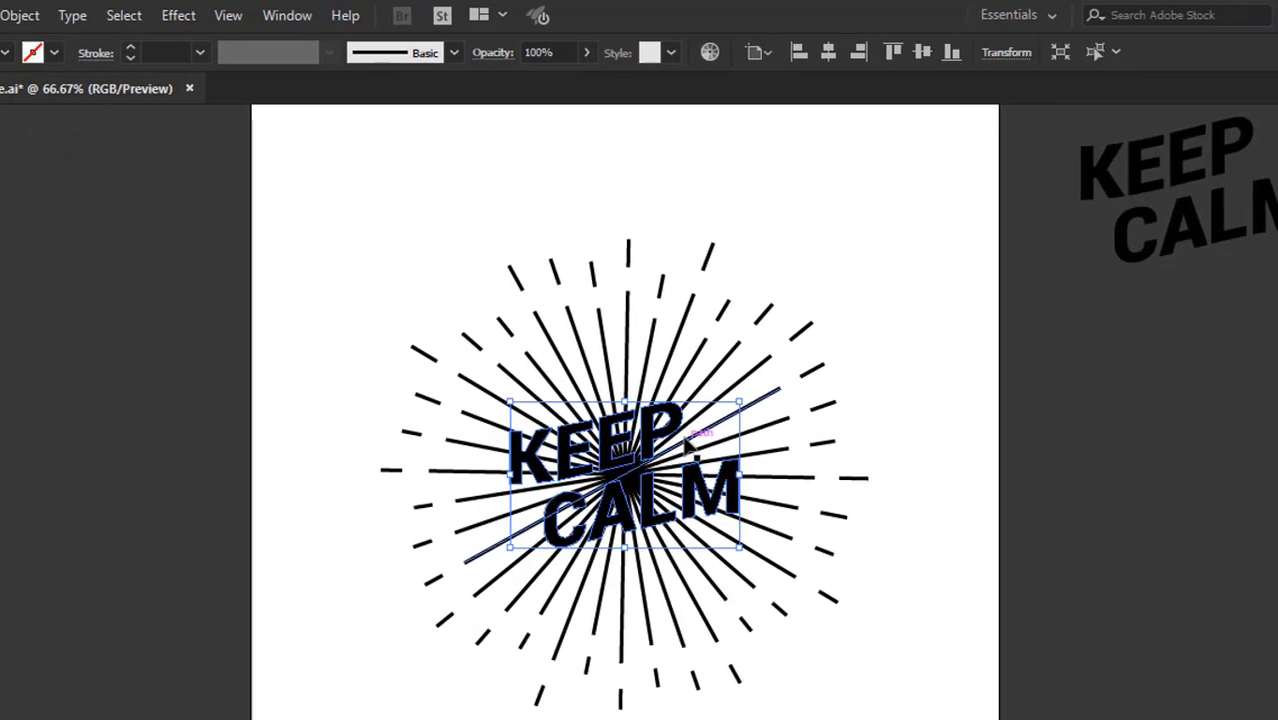
Step: Enlarge the pasted KEEP CALM copy by increasing its W value in the Transform panel
click(997, 55)
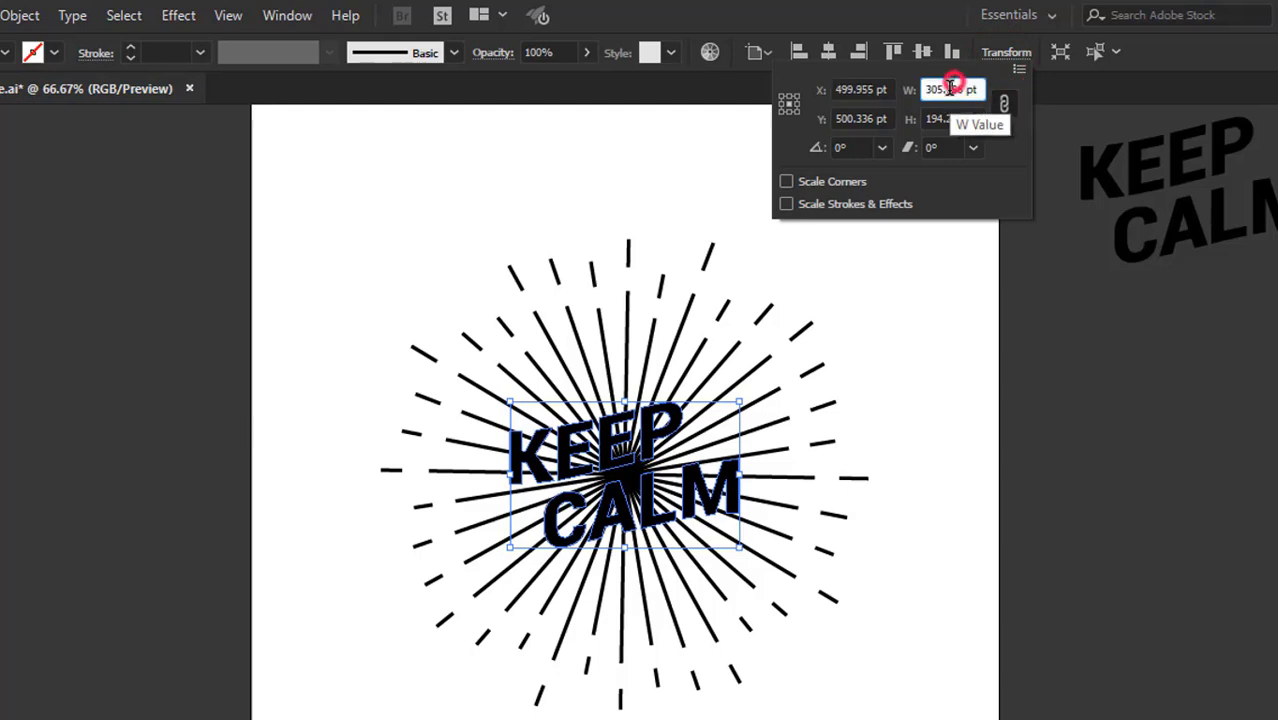
click(950, 89)
click(937, 89)
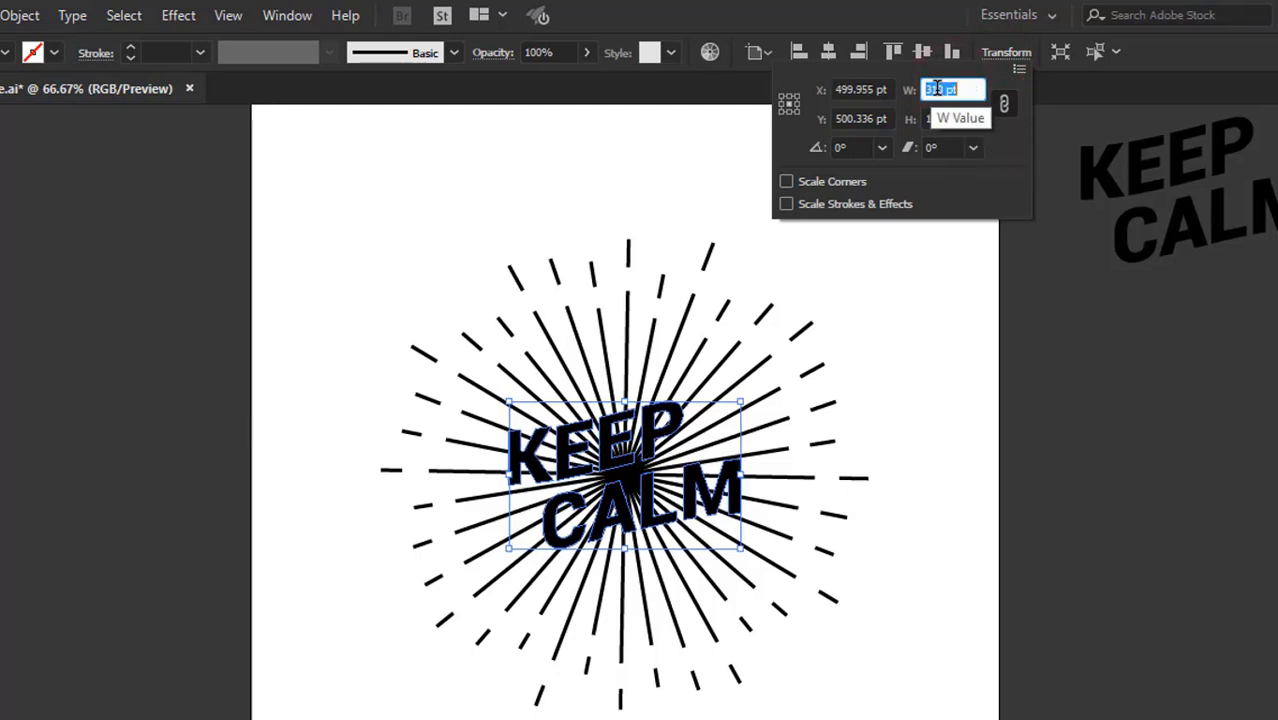
scroll(937, 88, up, 8)
key(Return)
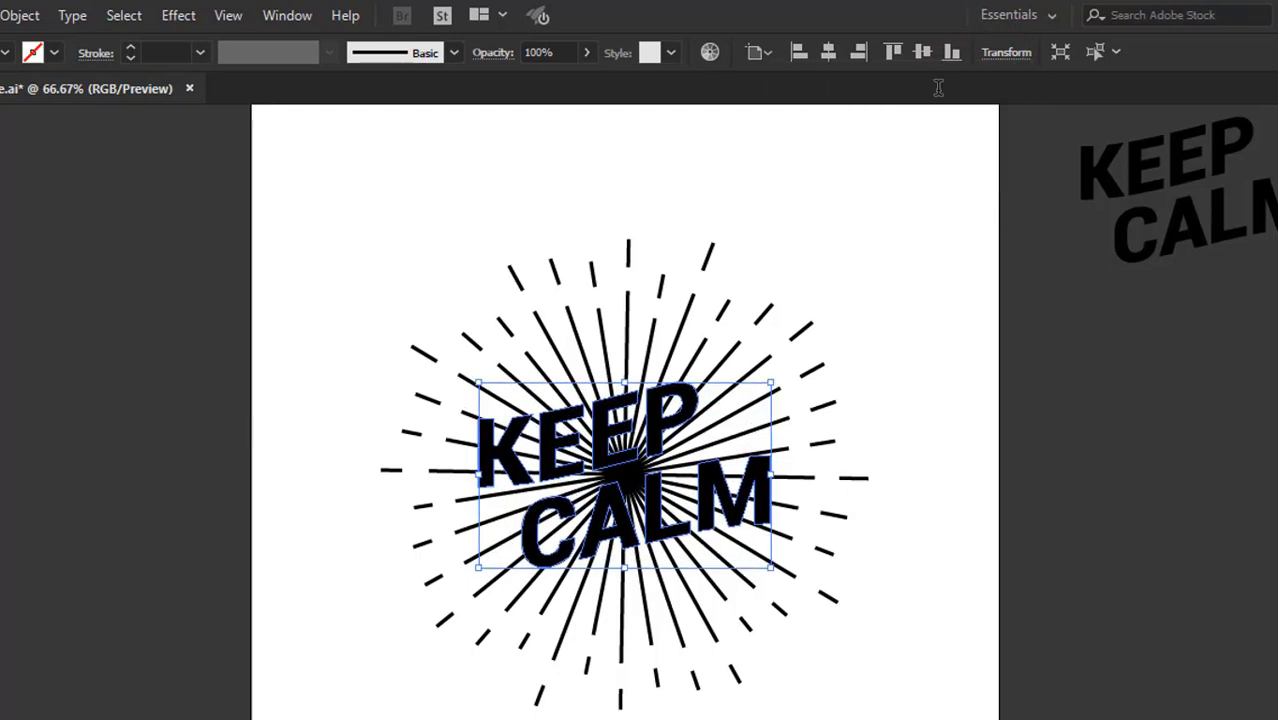
Step: Copy the enlarged KEEP CALM text to the clipboard and keep it selected
click(950, 400)
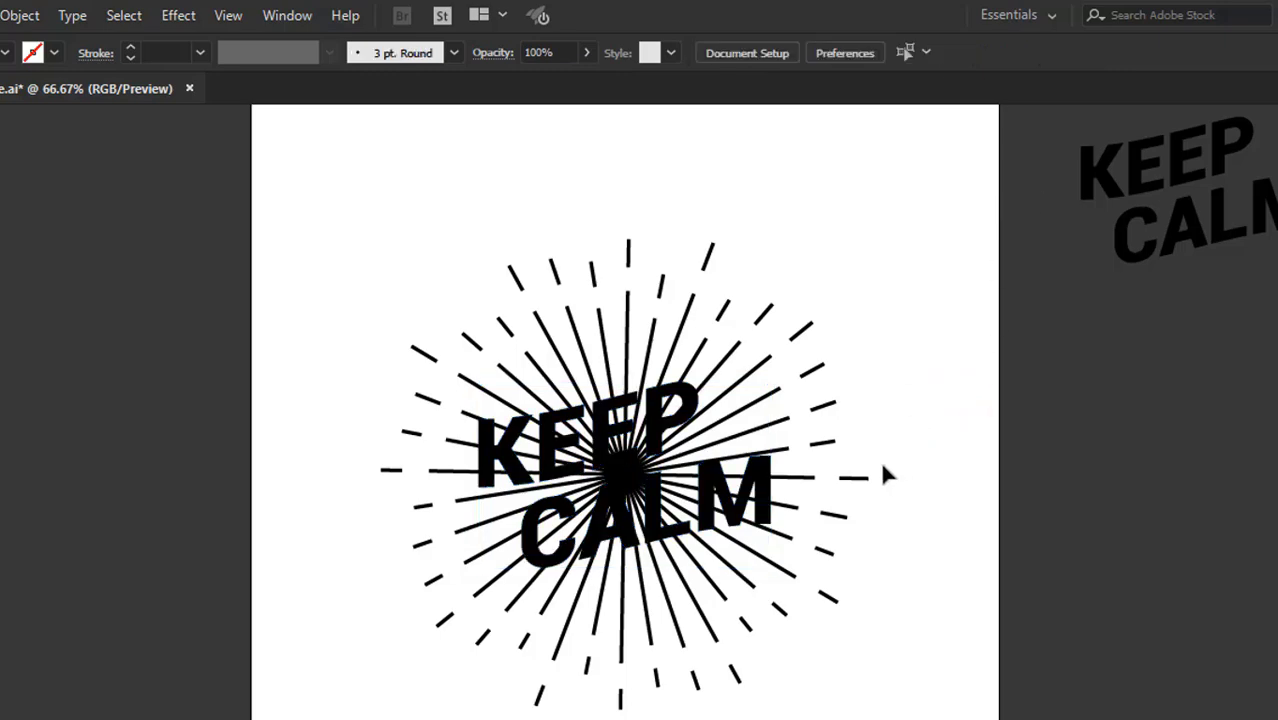
click(688, 428)
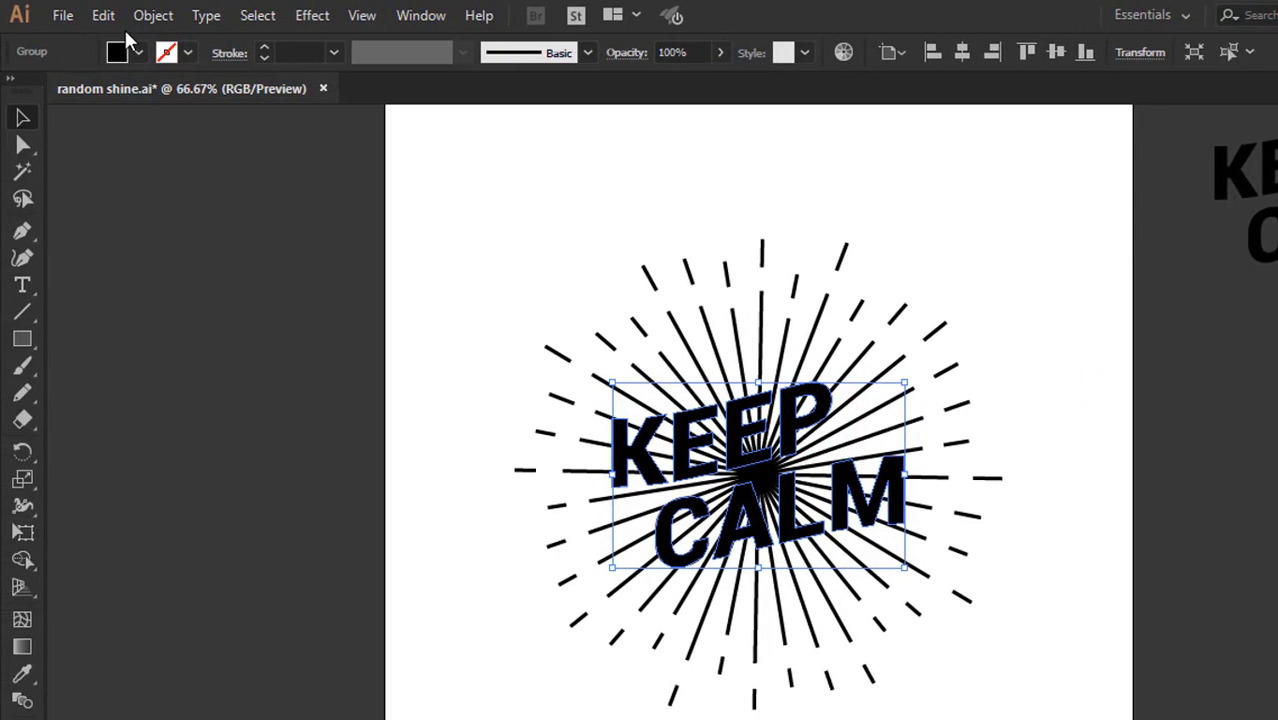
click(112, 16)
click(134, 123)
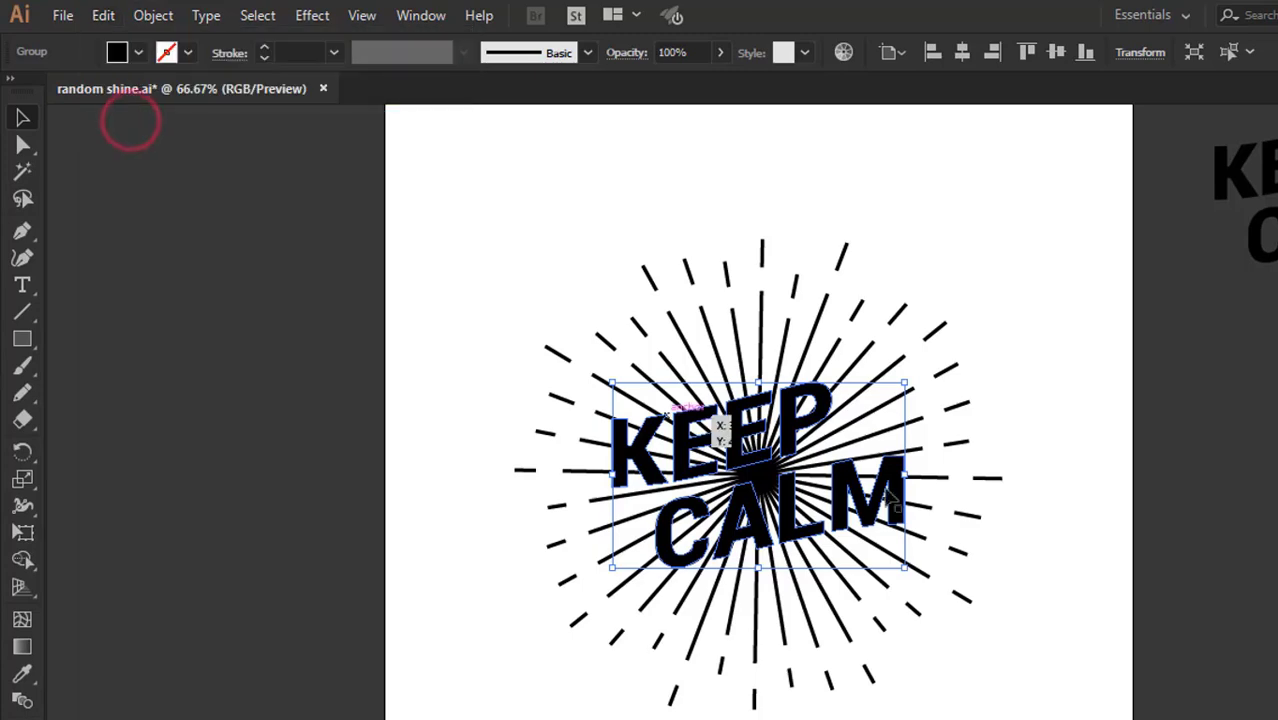
click(1097, 535)
click(827, 400)
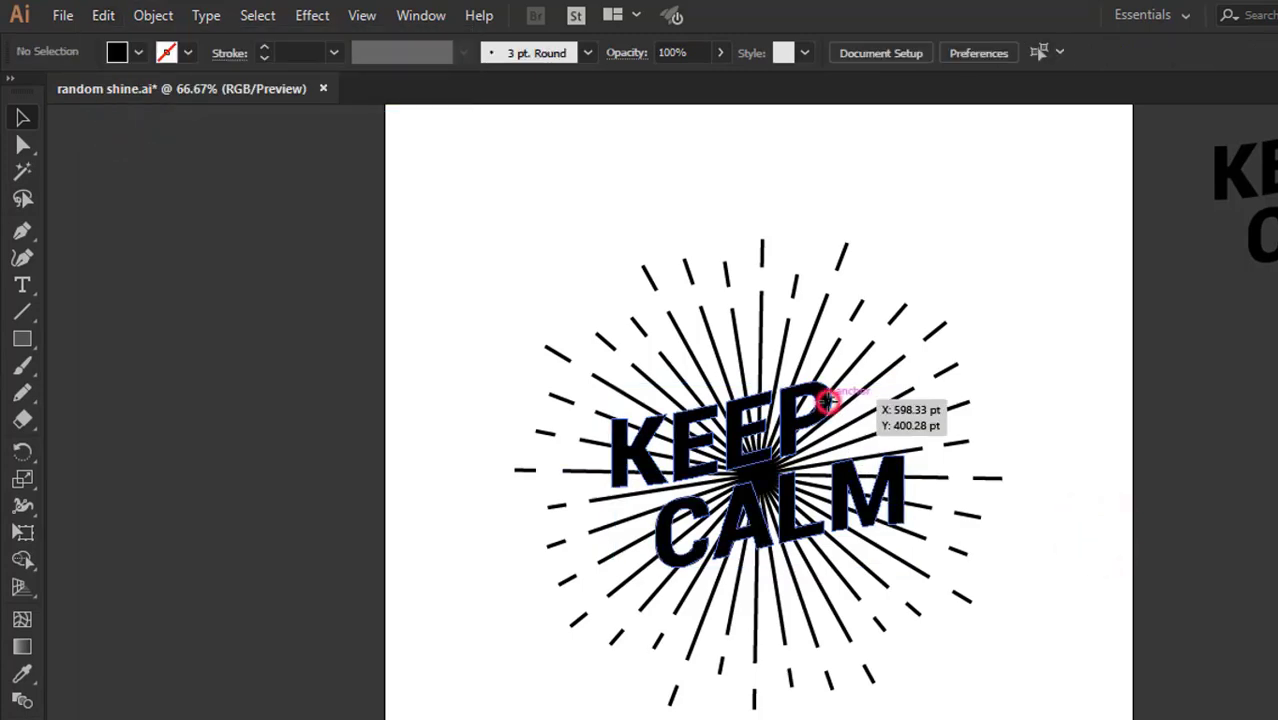
Step: Apply a 10 pt Offset Path around the KEEP CALM letters
click(172, 18)
mouse_move(177, 501)
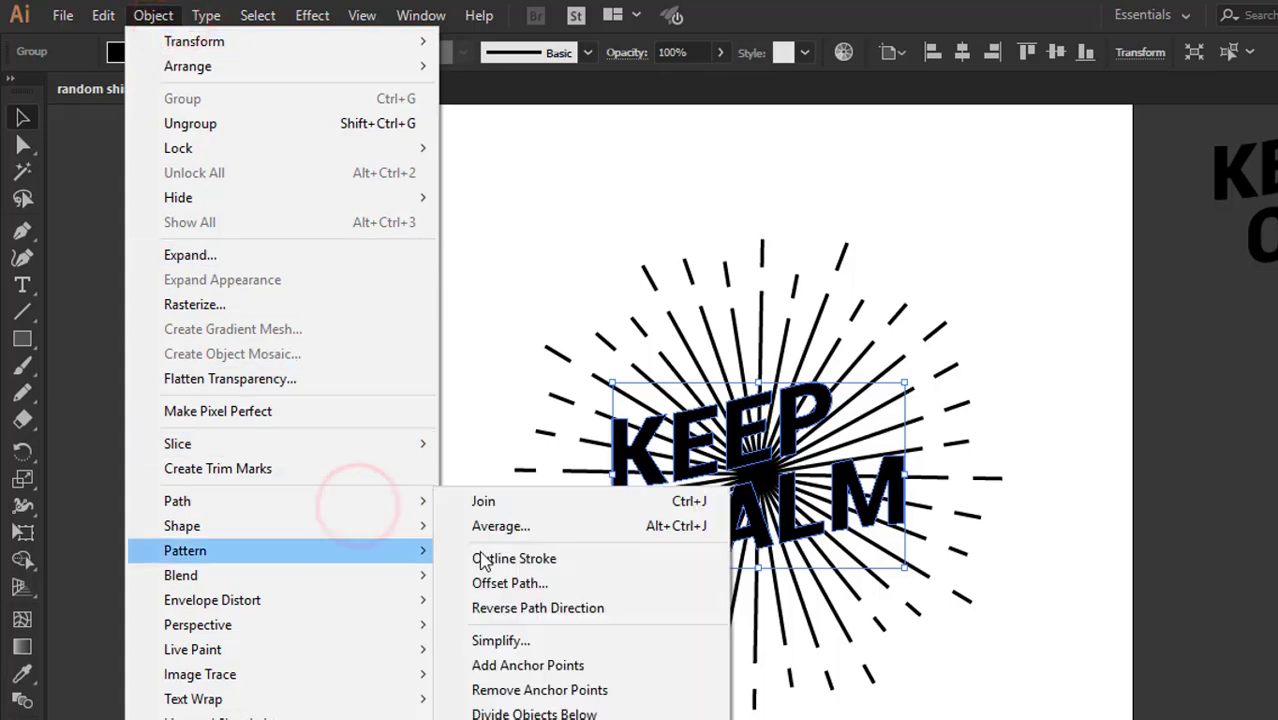
click(538, 585)
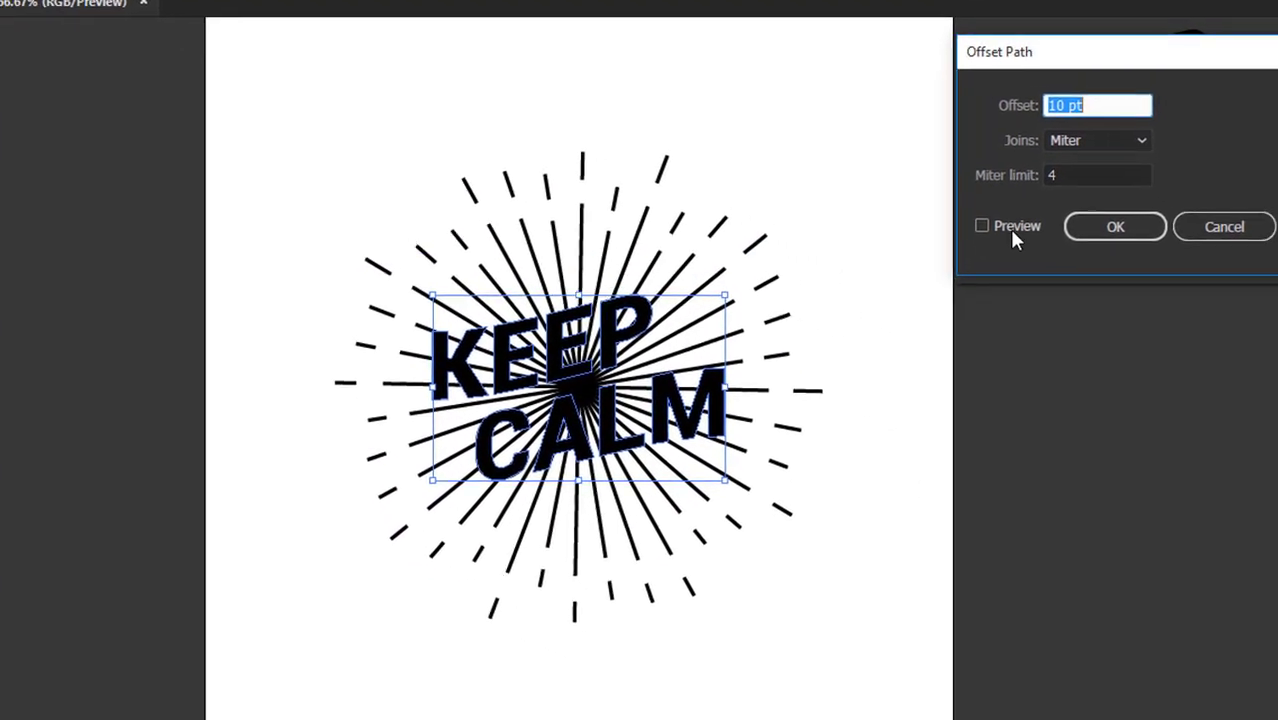
click(977, 211)
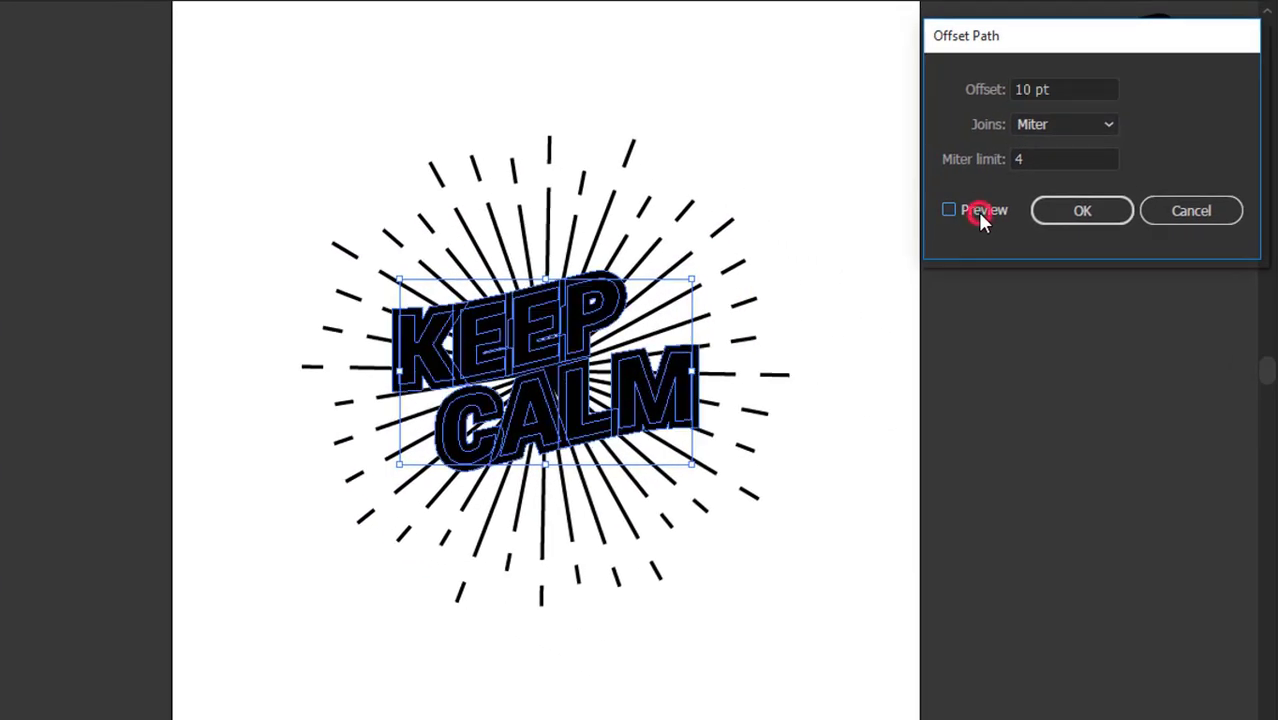
click(1066, 218)
click(1058, 312)
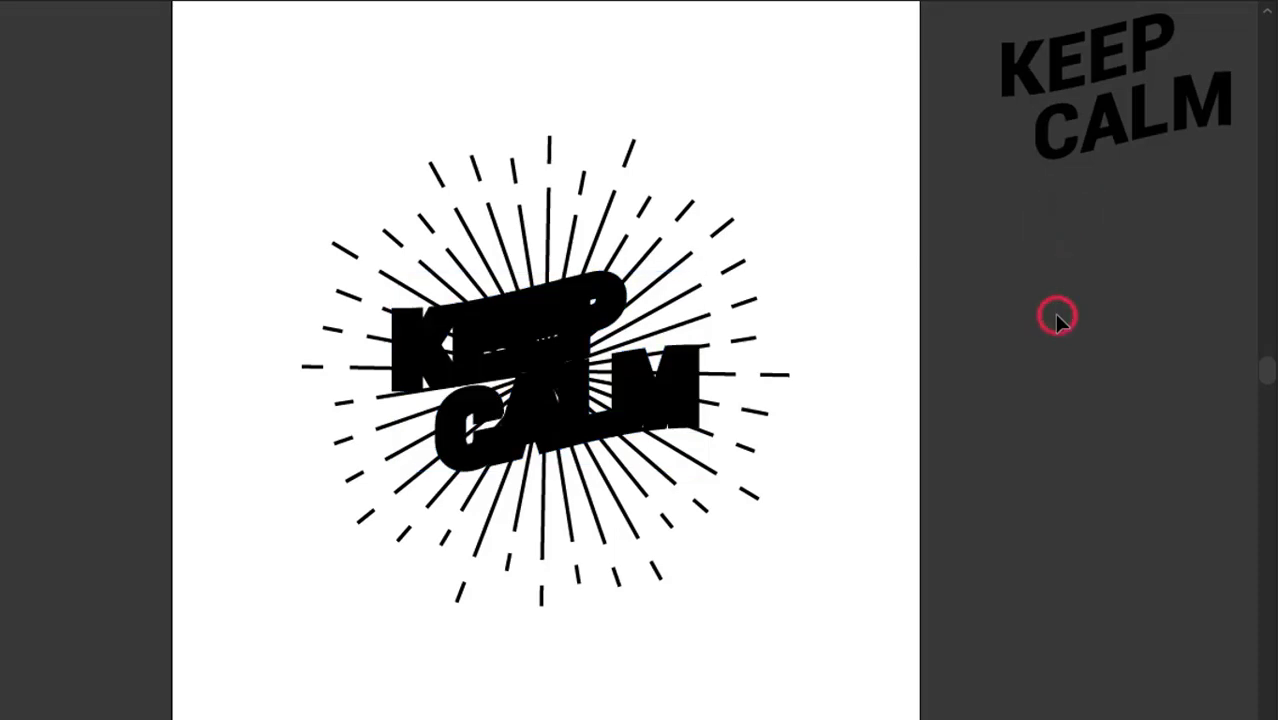
Step: Unite the offset KEEP CALM group into one solid shape with Pathfinder
click(645, 374)
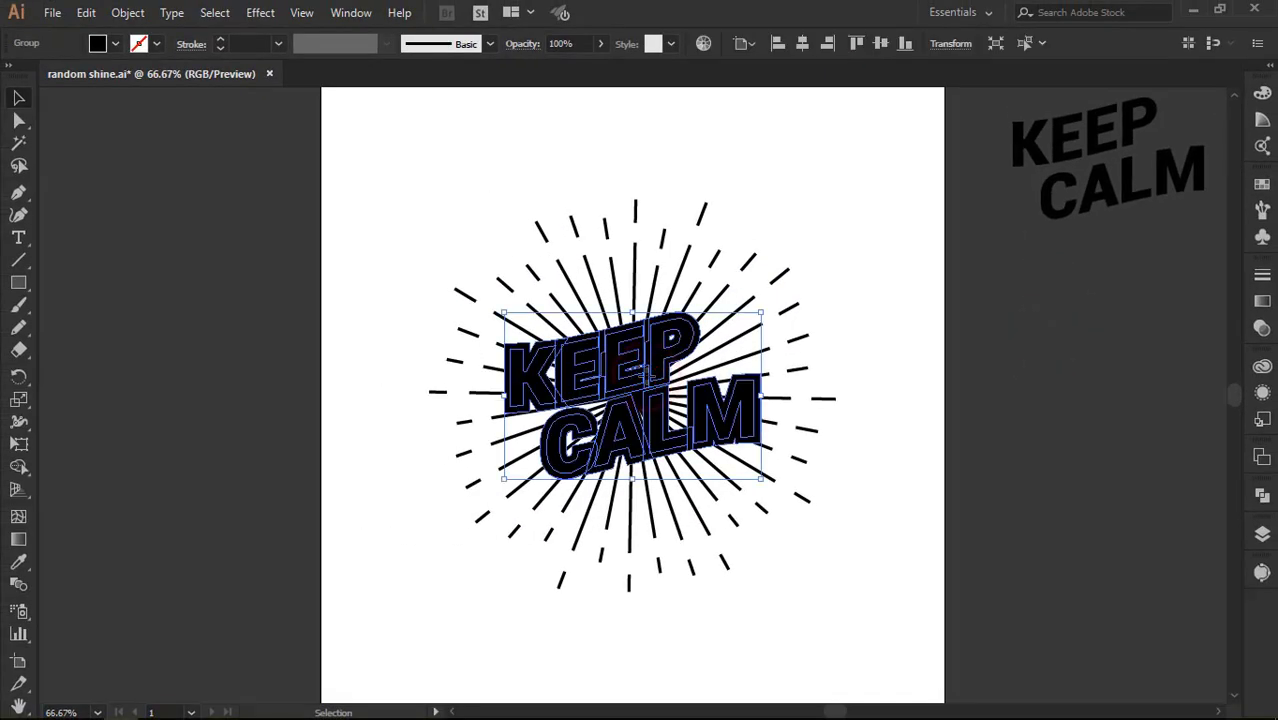
click(1262, 495)
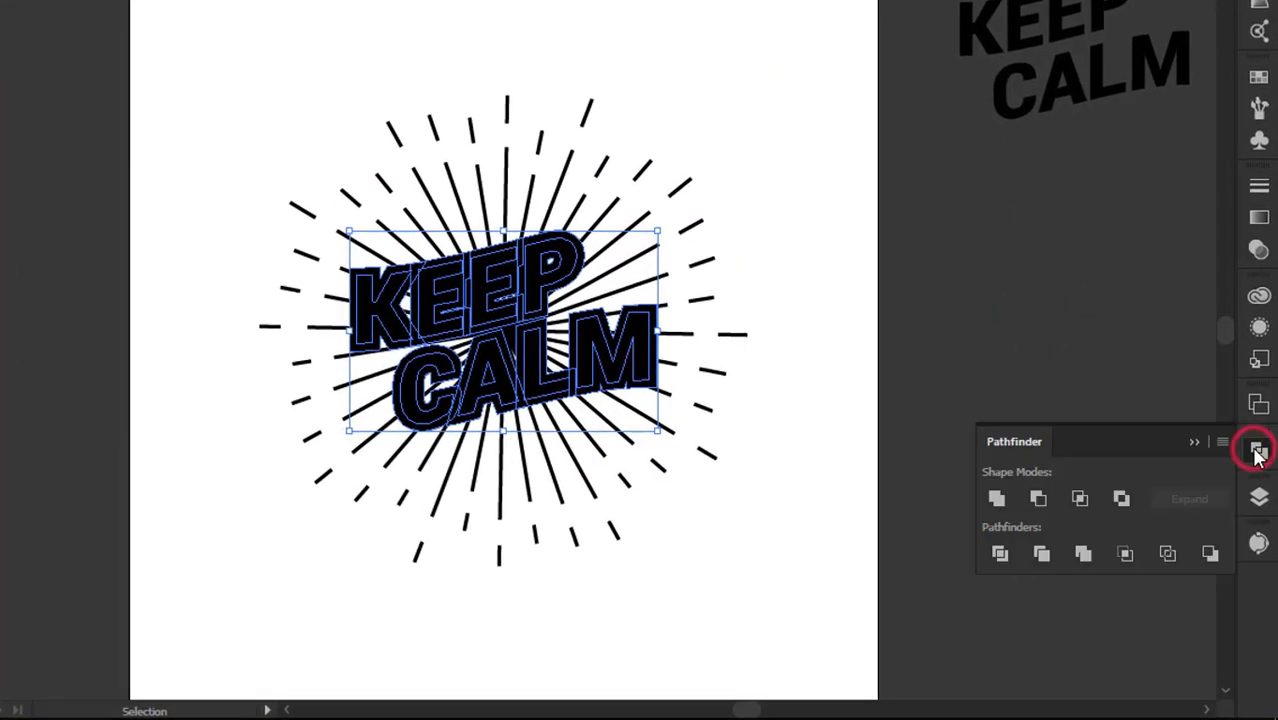
click(998, 499)
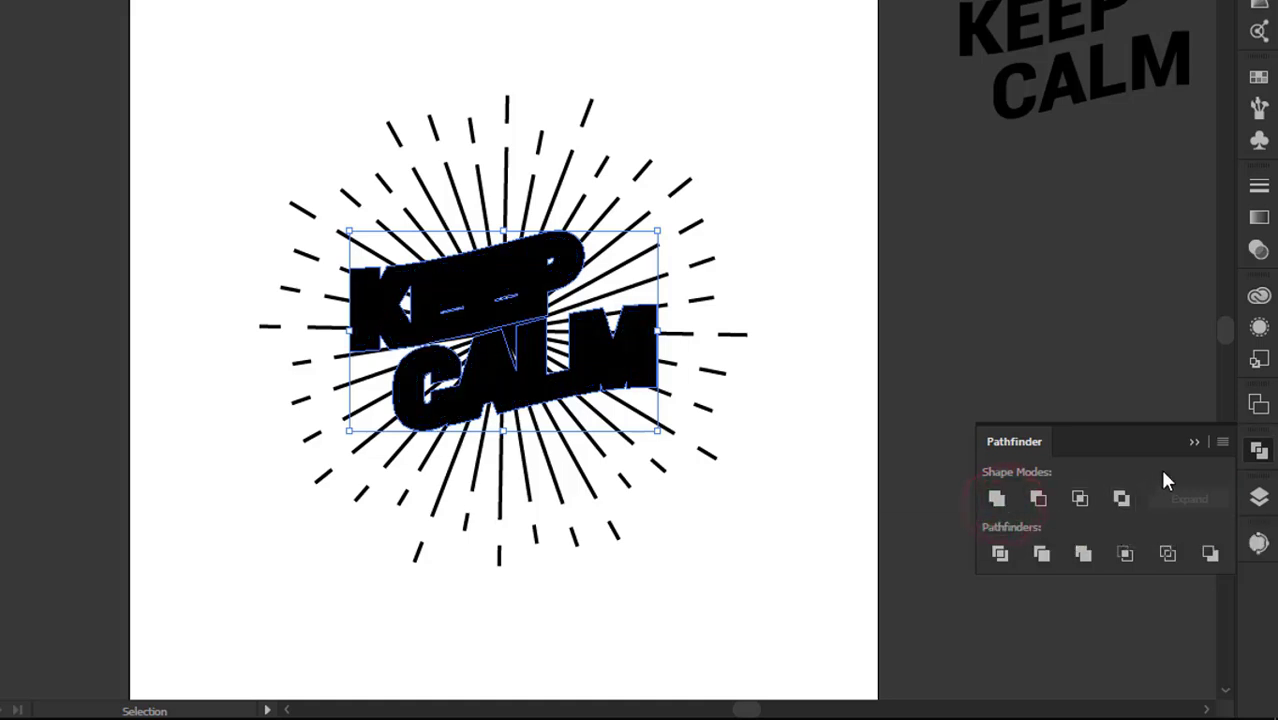
click(1190, 451)
click(1027, 437)
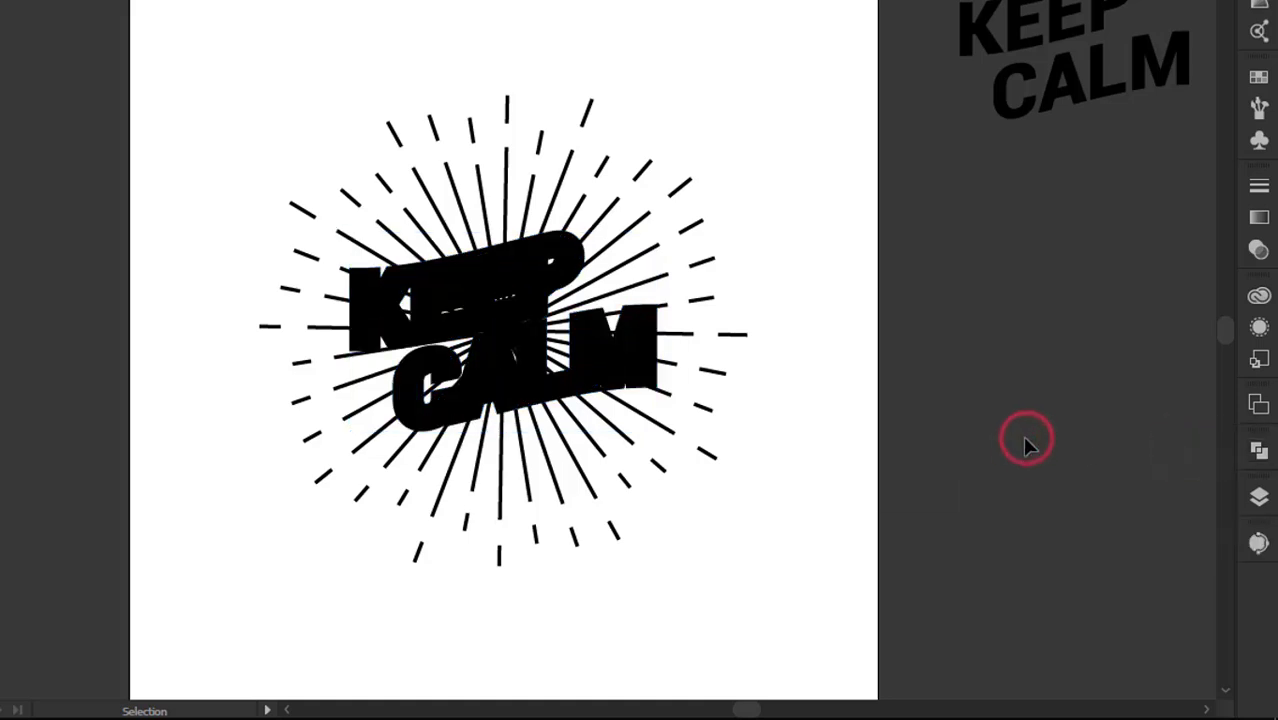
Step: Split the sunburst and text shape into unfilled pieces with Pathfinder Outline
drag(243, 110, 787, 599)
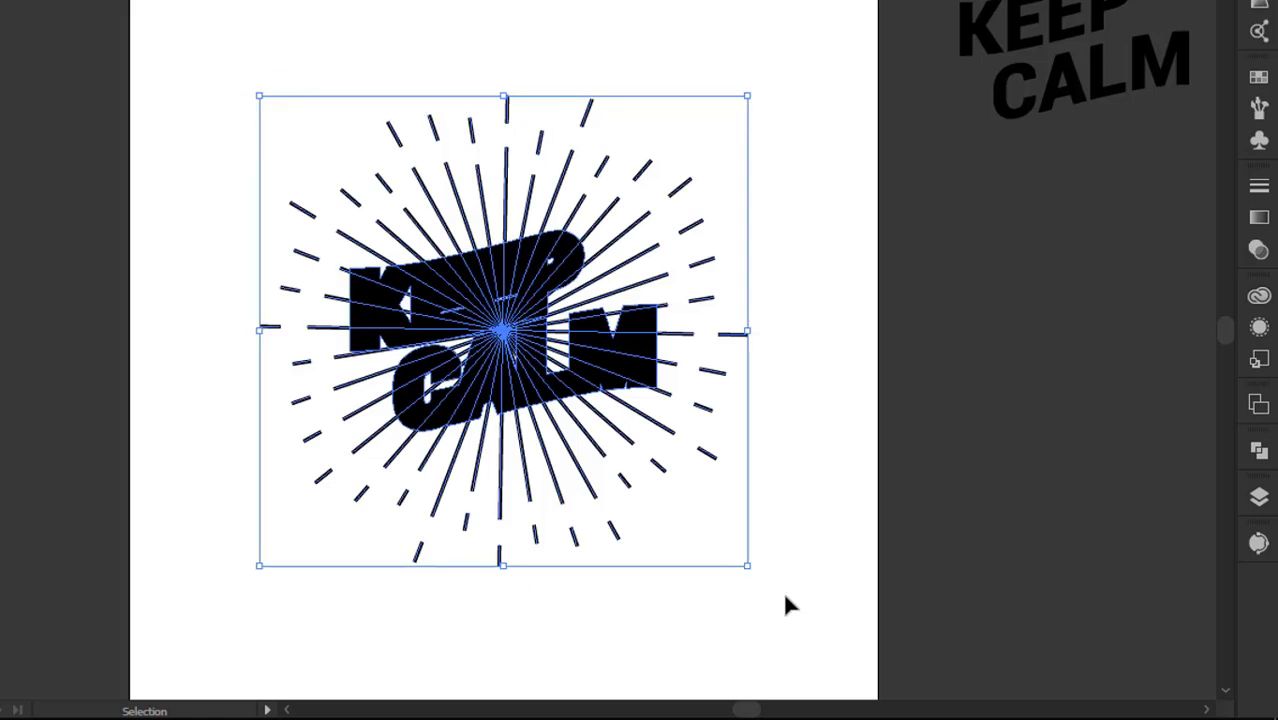
click(1257, 452)
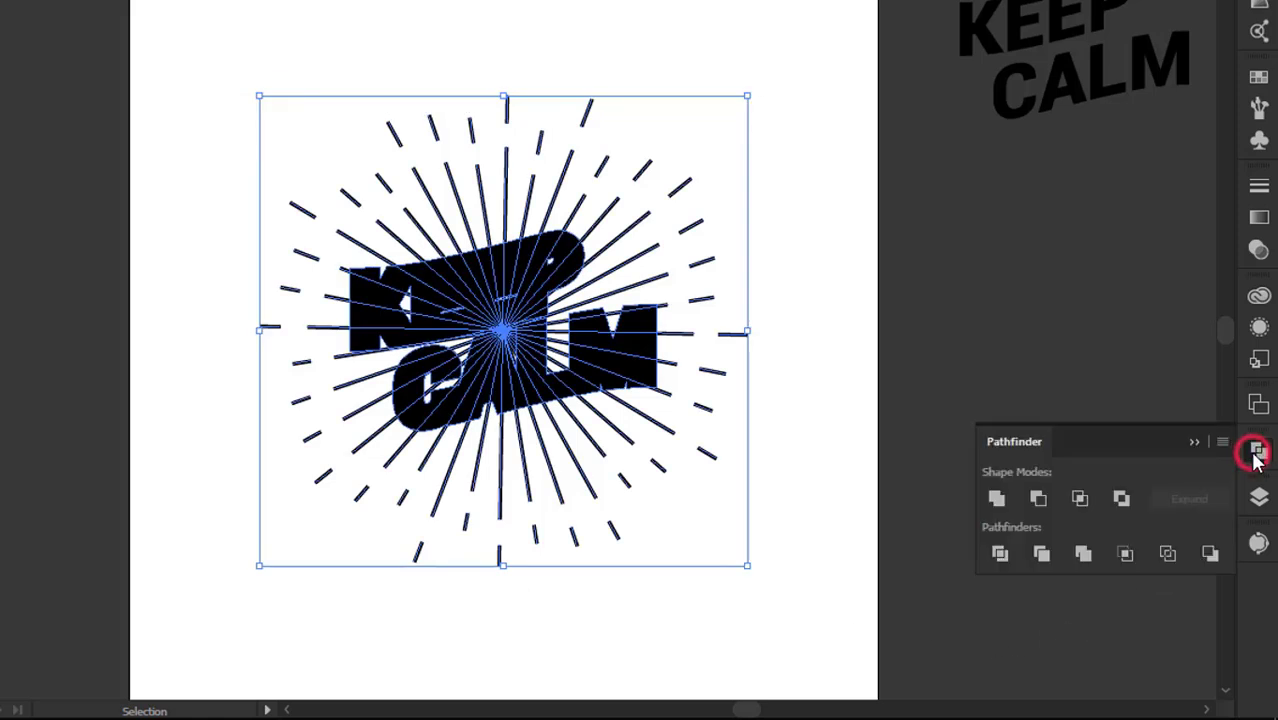
click(1168, 555)
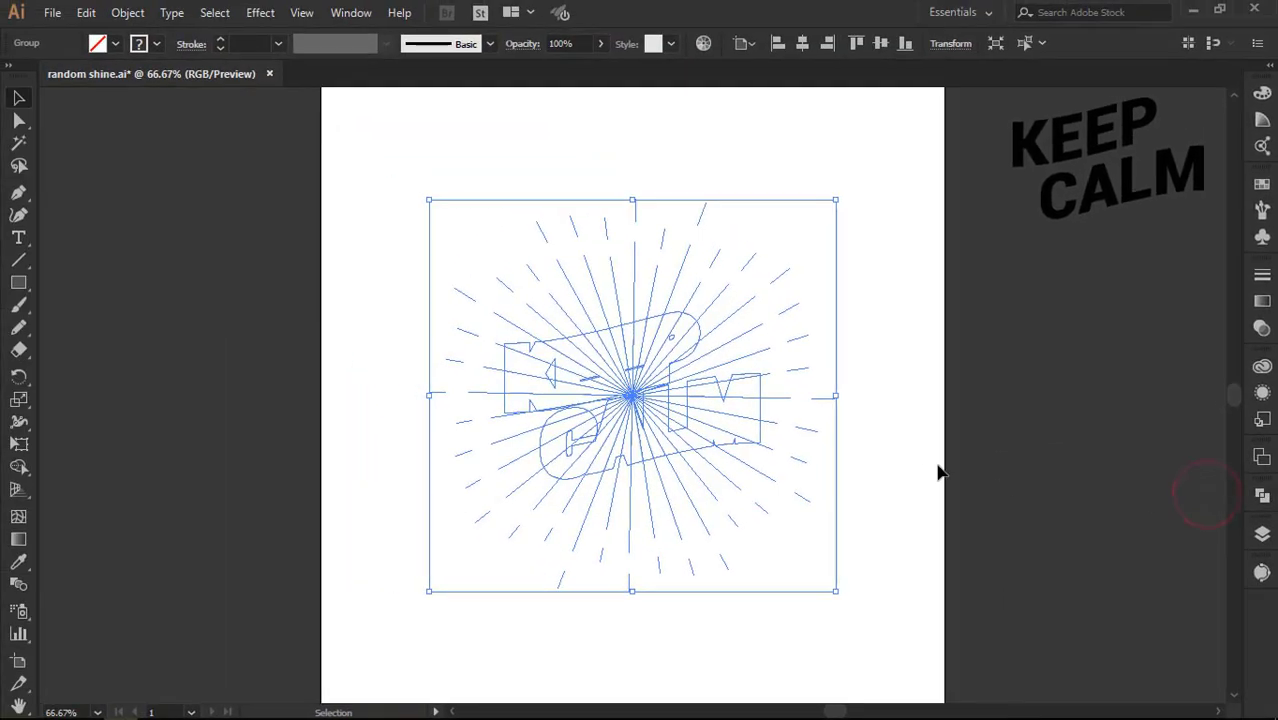
click(924, 470)
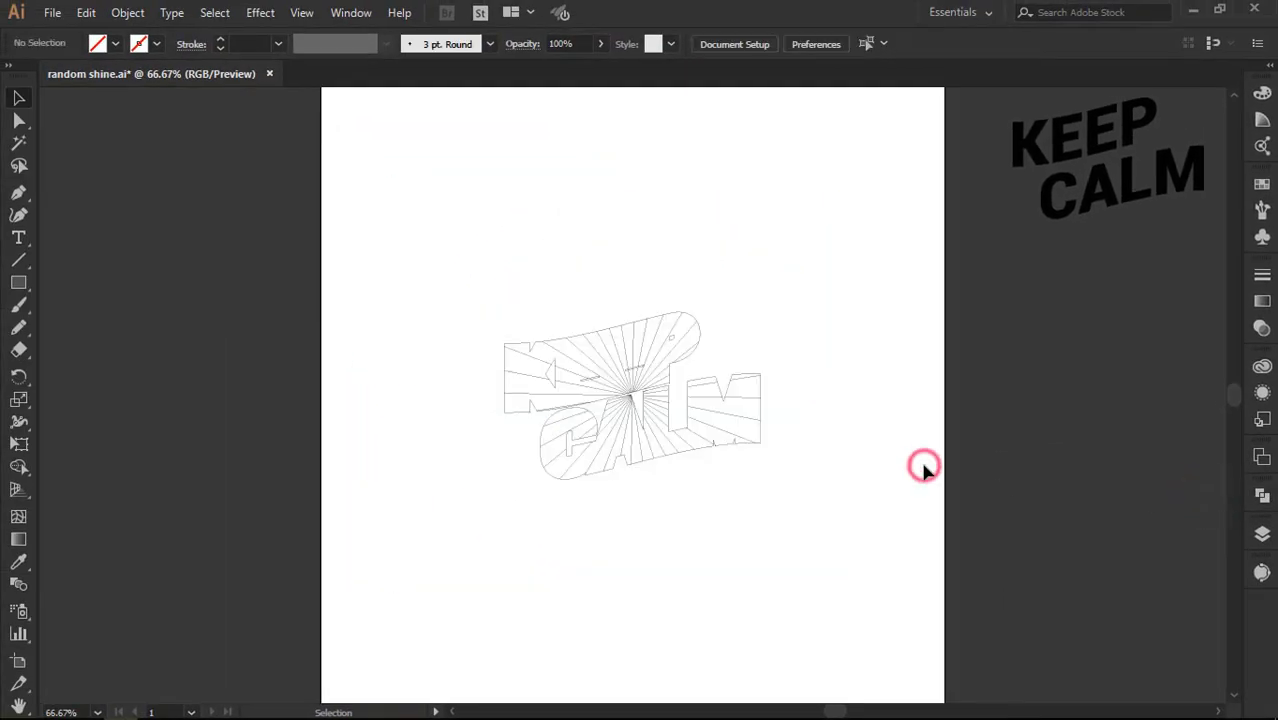
Step: Ungroup the outlined pieces and select all pieces inside the text shape
right_click(607, 376)
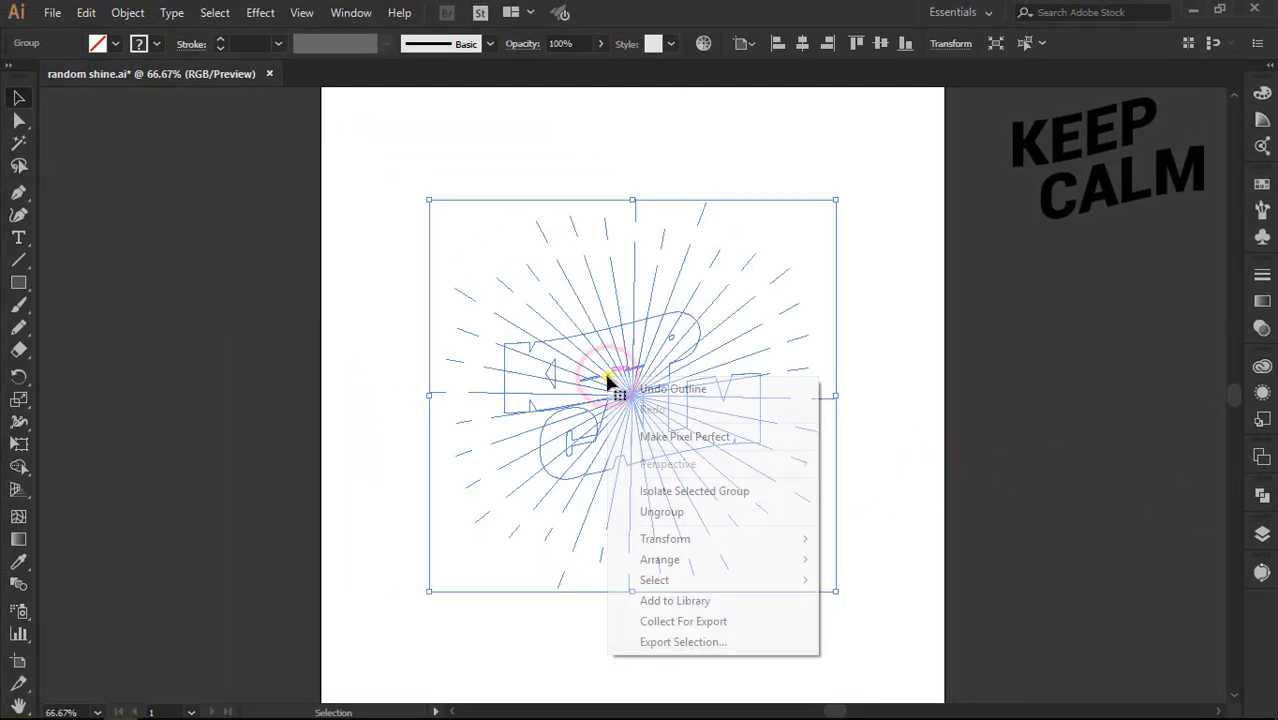
click(647, 513)
click(1003, 401)
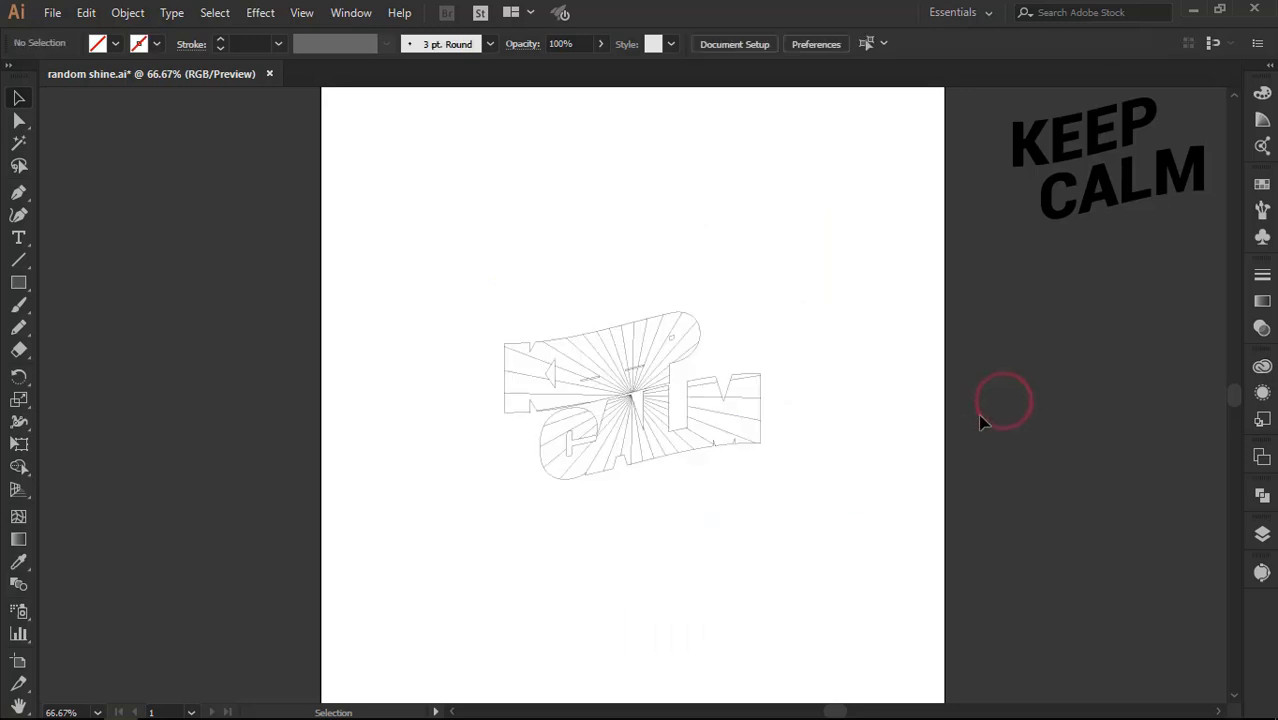
click(603, 372)
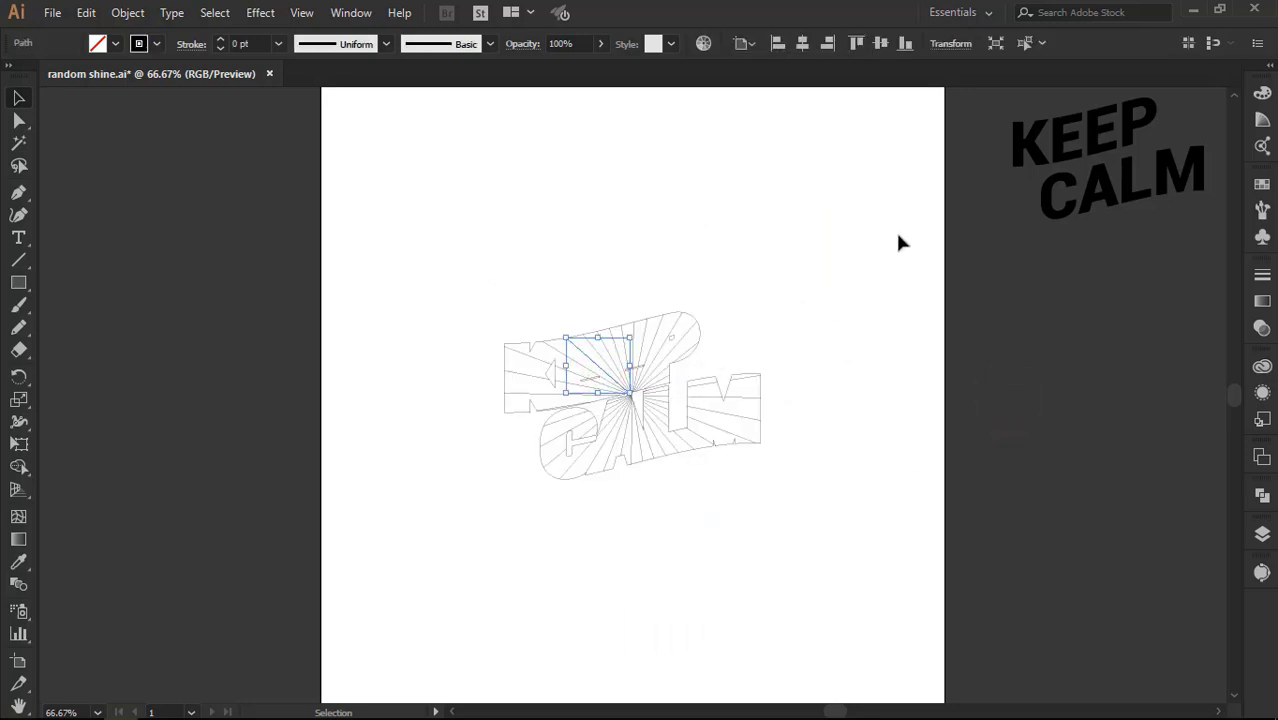
click(1024, 43)
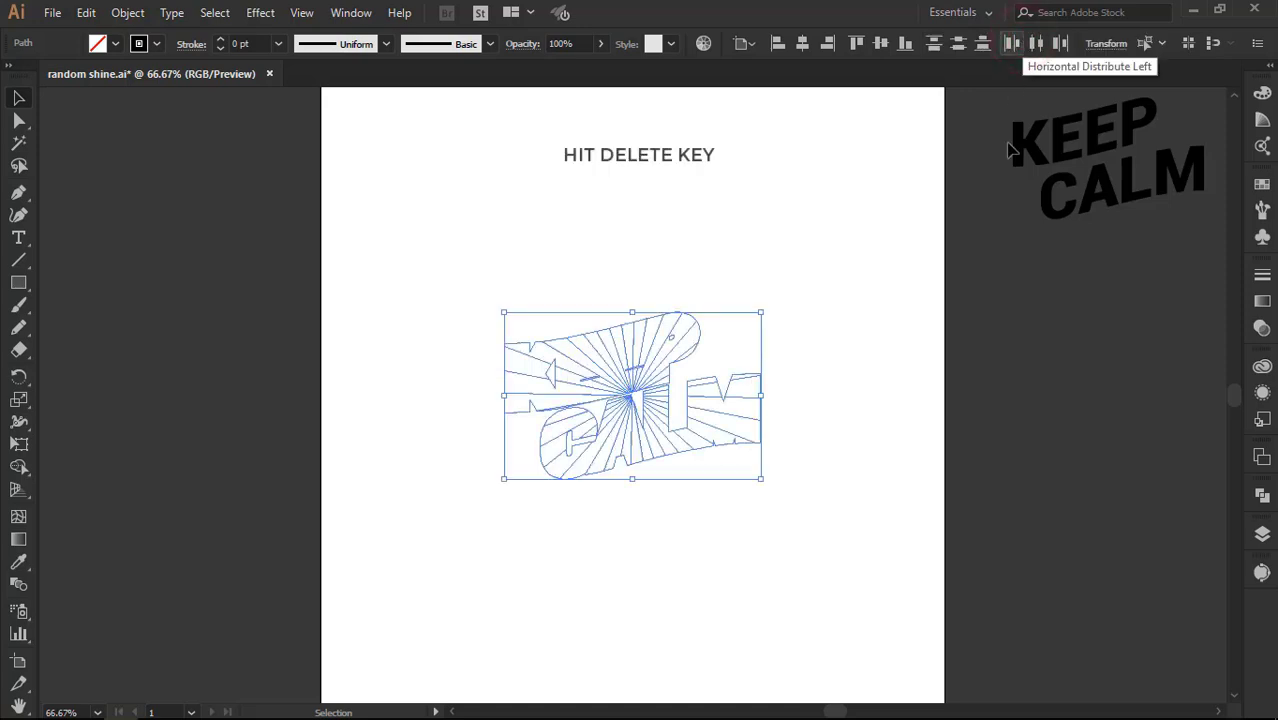
Step: Delete the pieces inside the text shape and select all remaining rays in outline view
key(Delete)
key(ctrl+y)
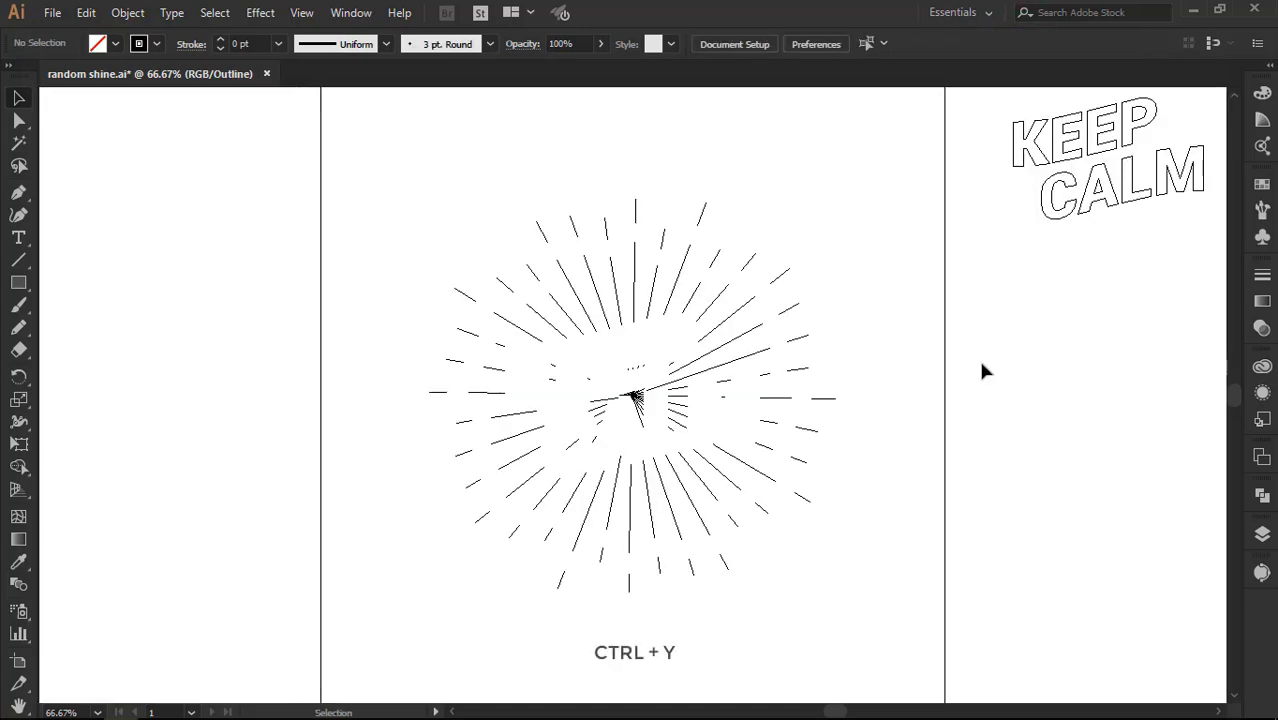
drag(391, 157, 842, 651)
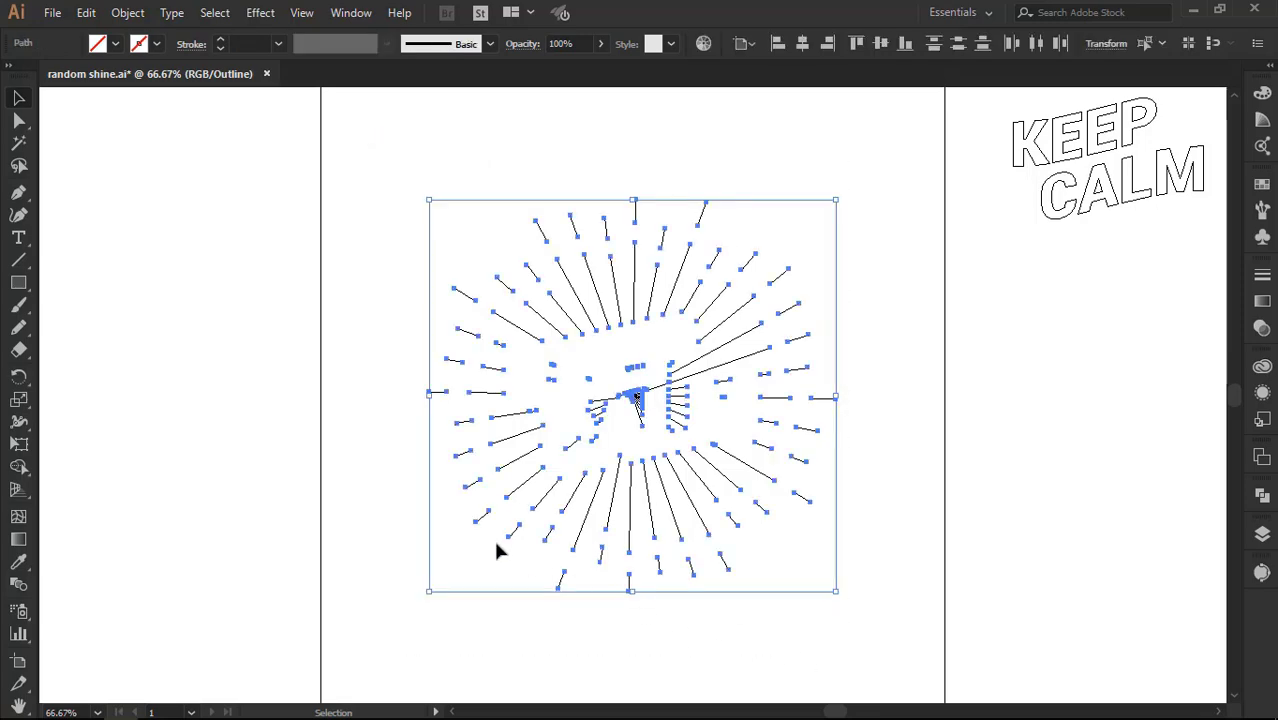
key(ctrl+y)
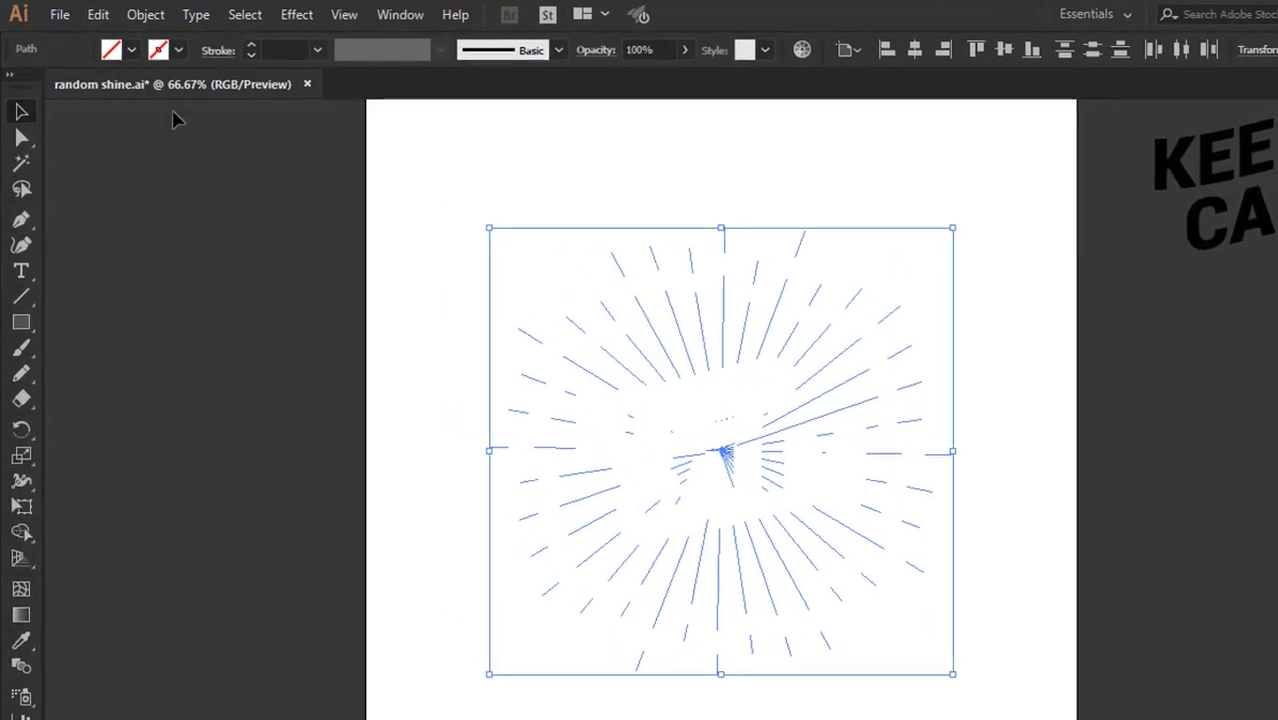
Step: Give the rays a black 5 pt stroke with Round Cap ends
click(157, 45)
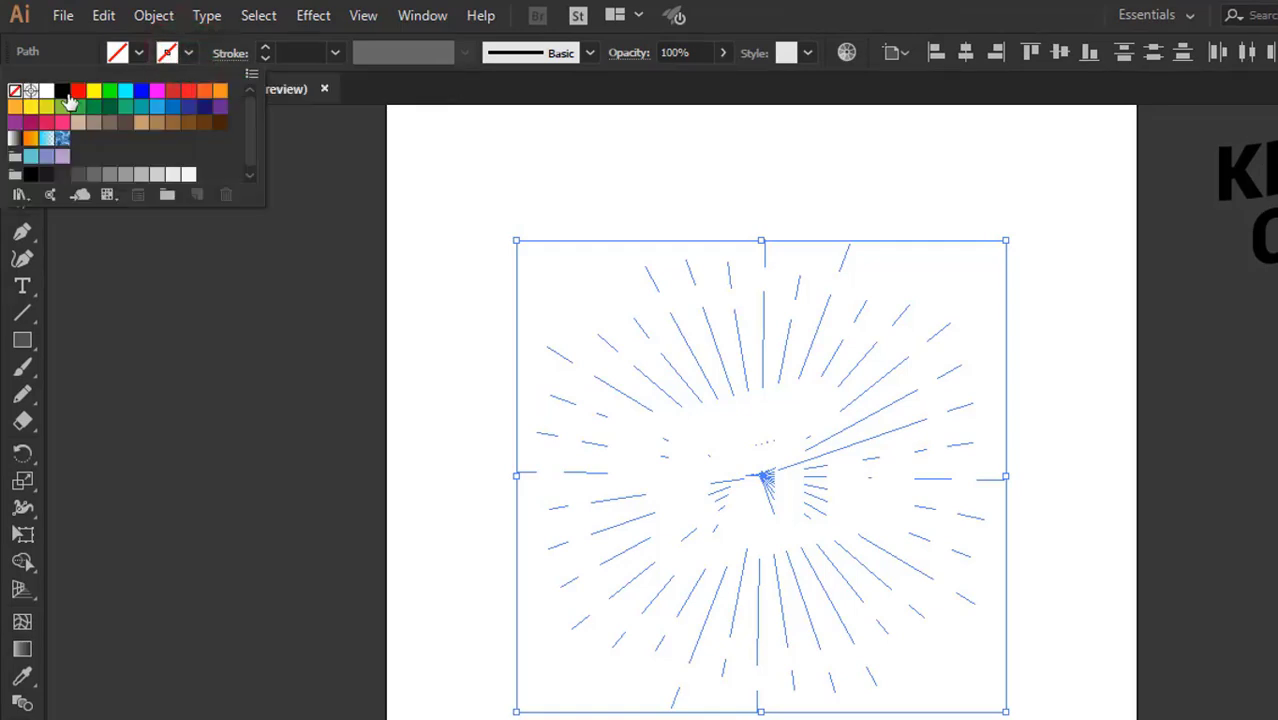
click(62, 90)
click(310, 53)
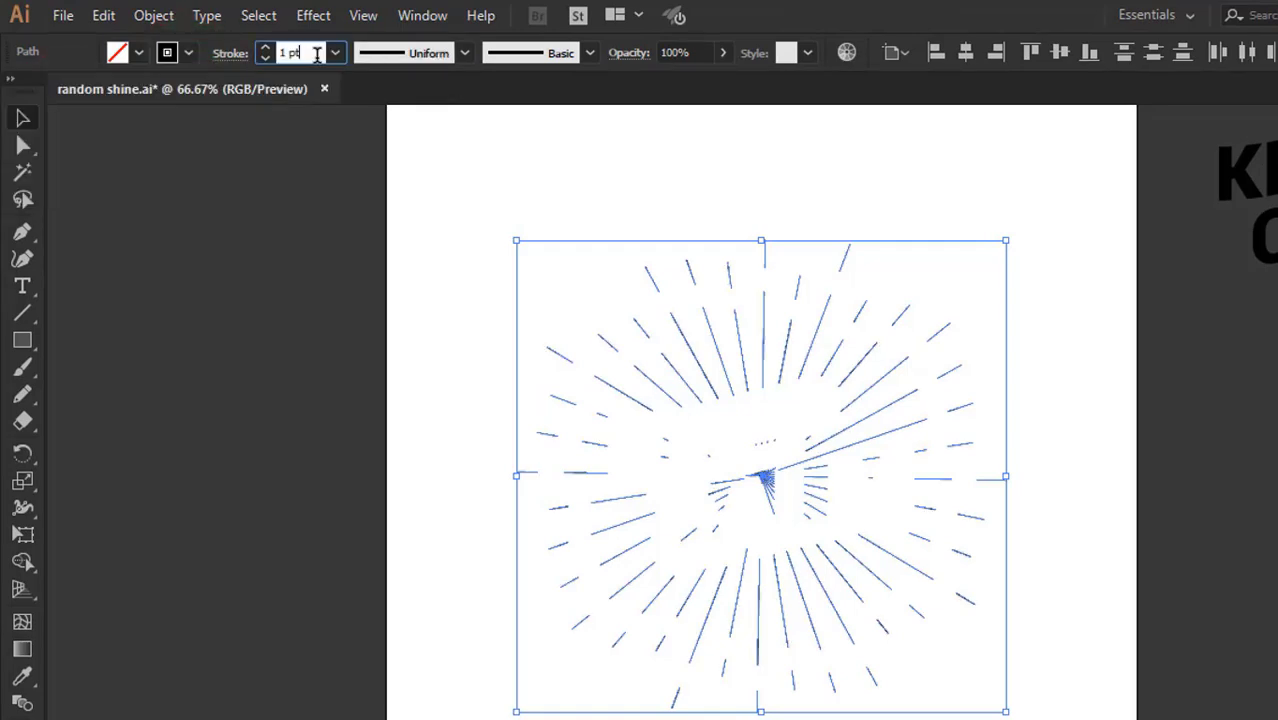
key(Up)
key(Up)
key(Up)
key(Up)
key(Up)
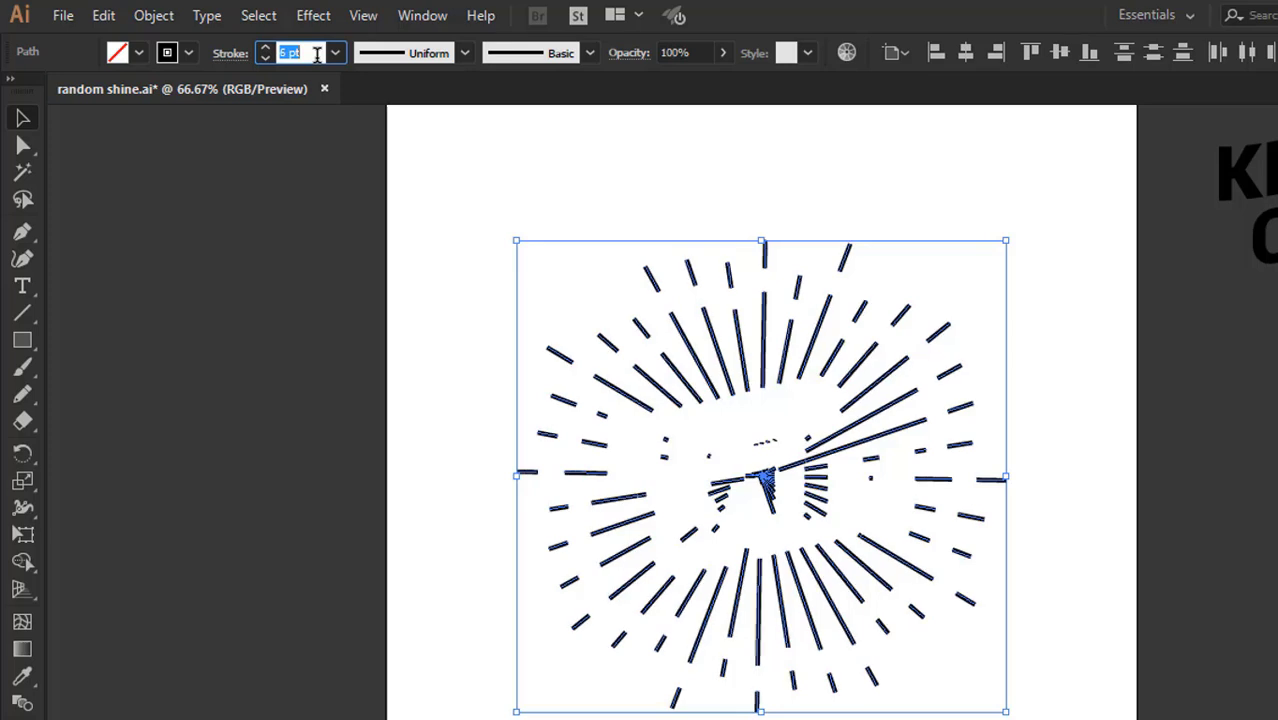
key(Down)
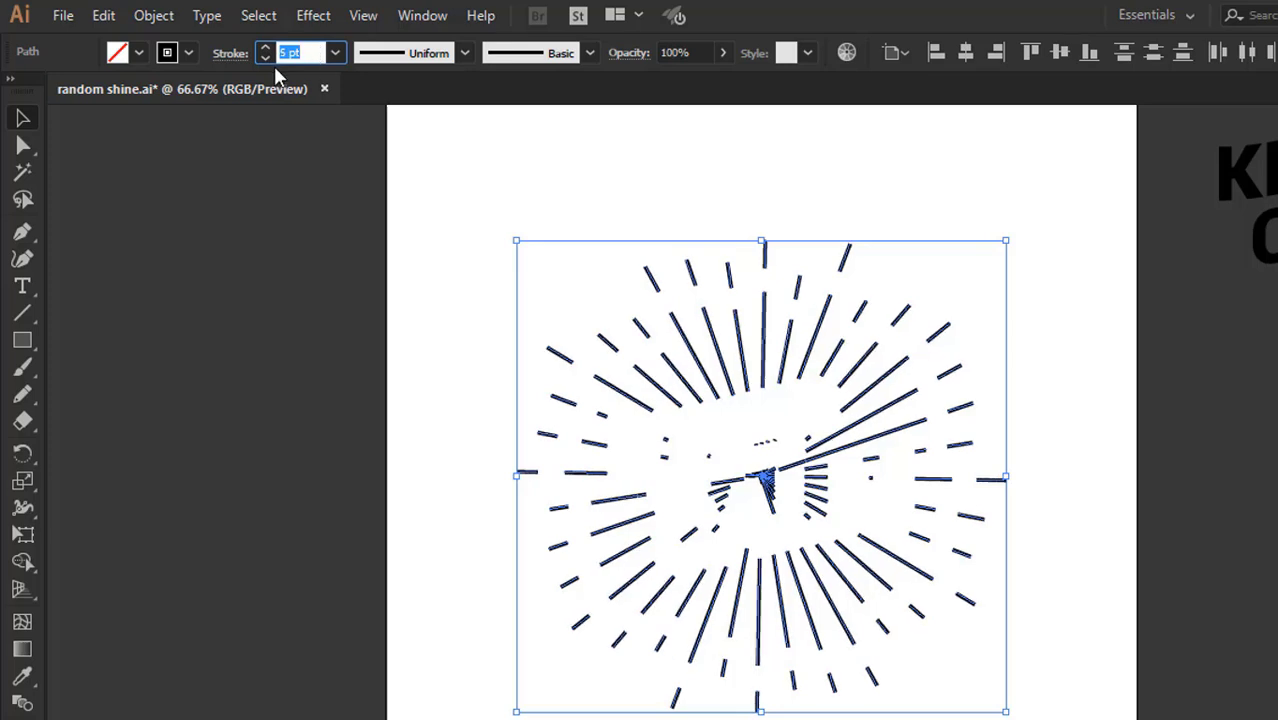
click(241, 57)
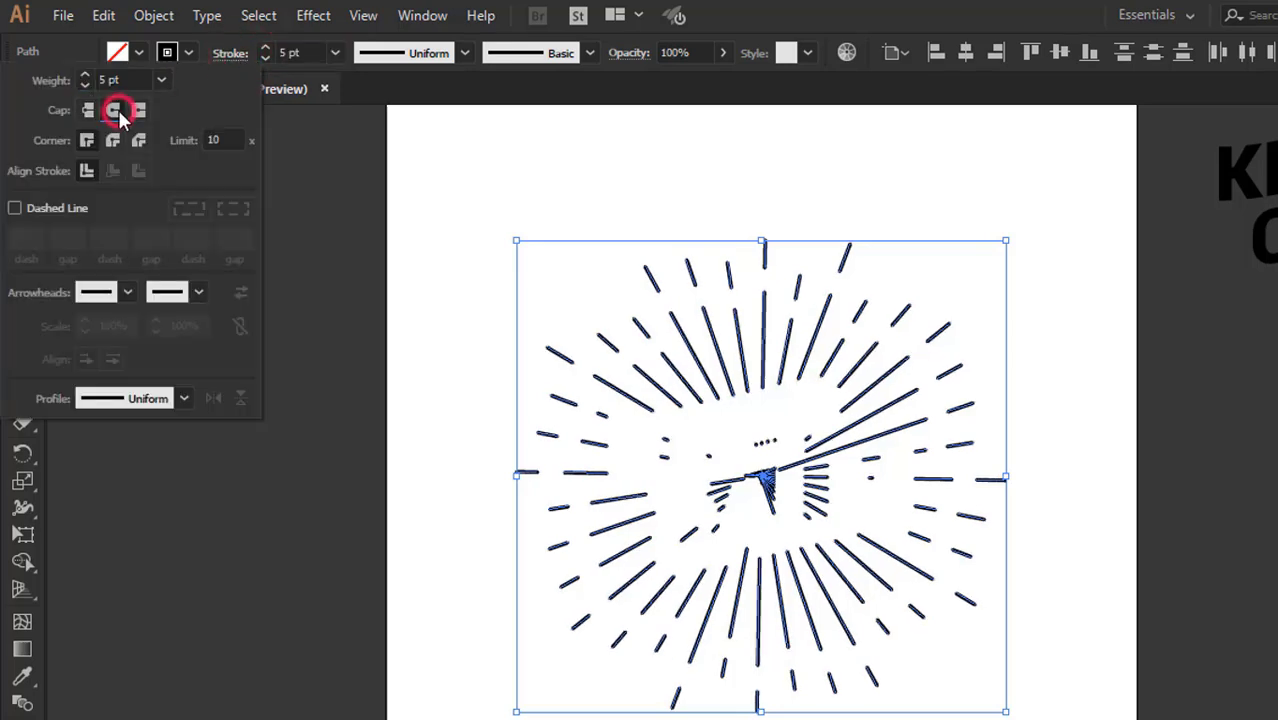
click(400, 178)
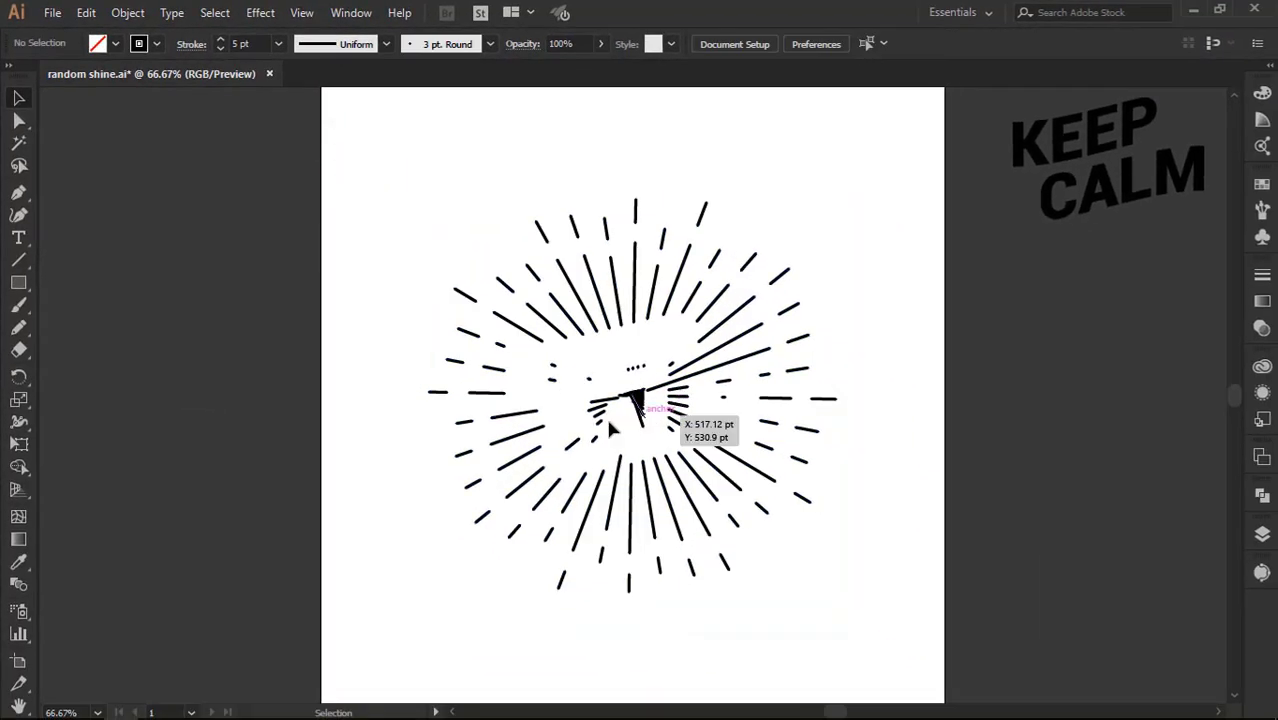
Step: Paste in Place the KEEP CALM text into the sunburst gap and lock it with Ctrl+2
click(89, 13)
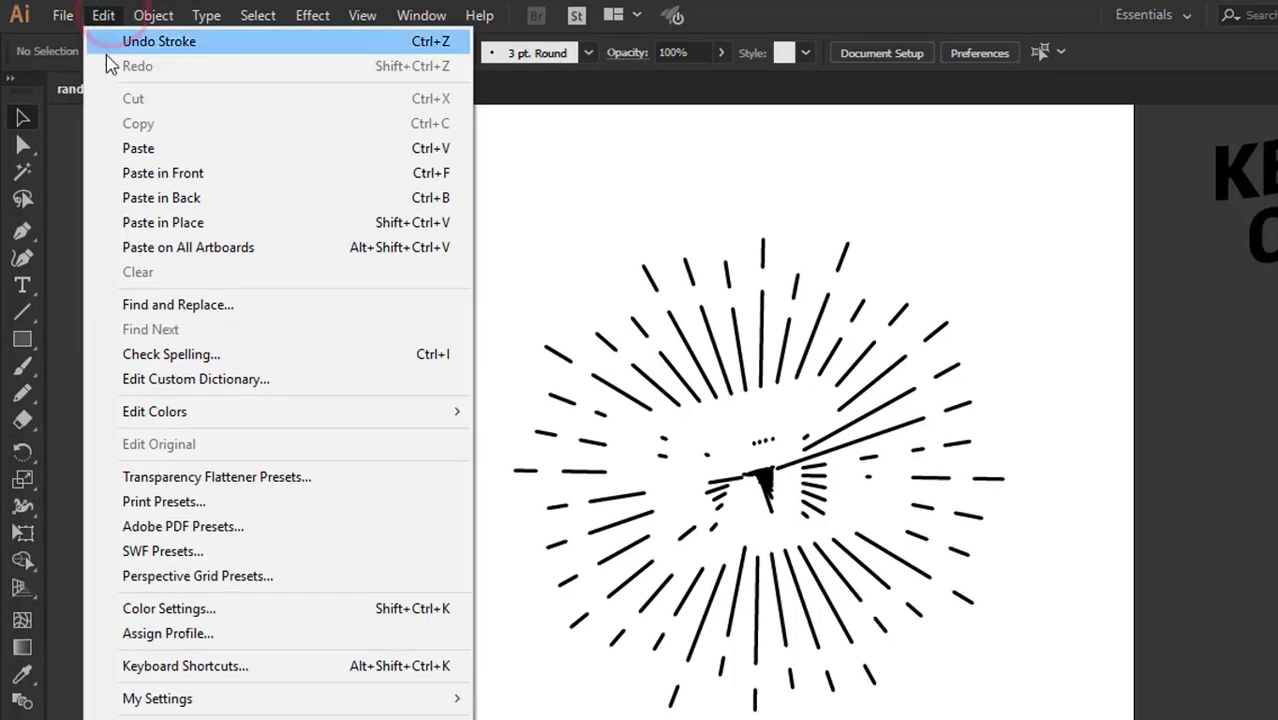
click(133, 222)
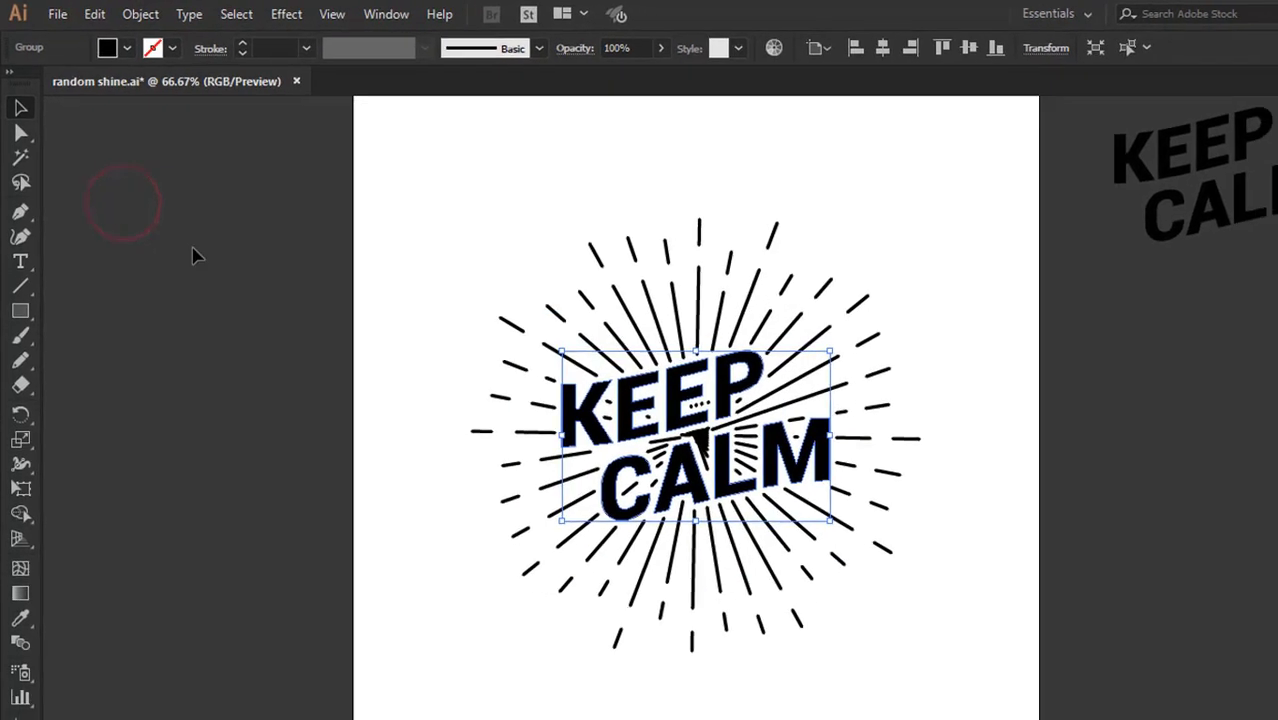
click(897, 504)
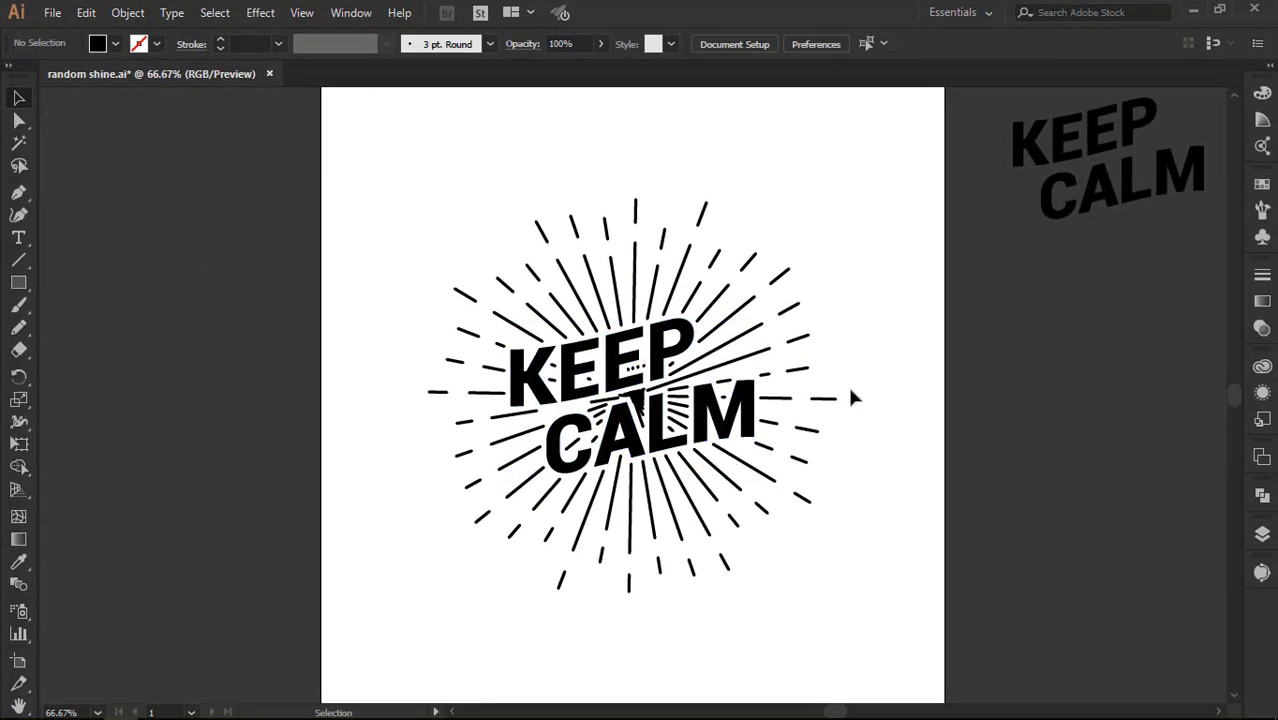
key(ctrl+1)
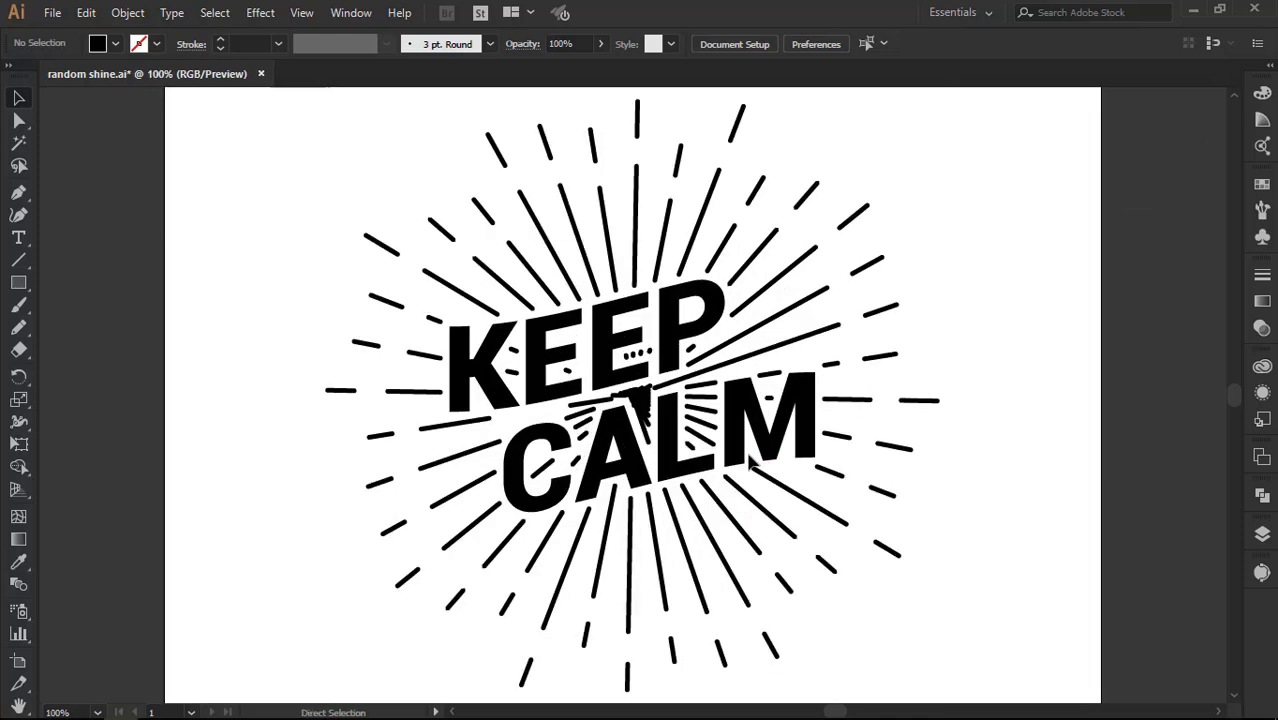
click(674, 320)
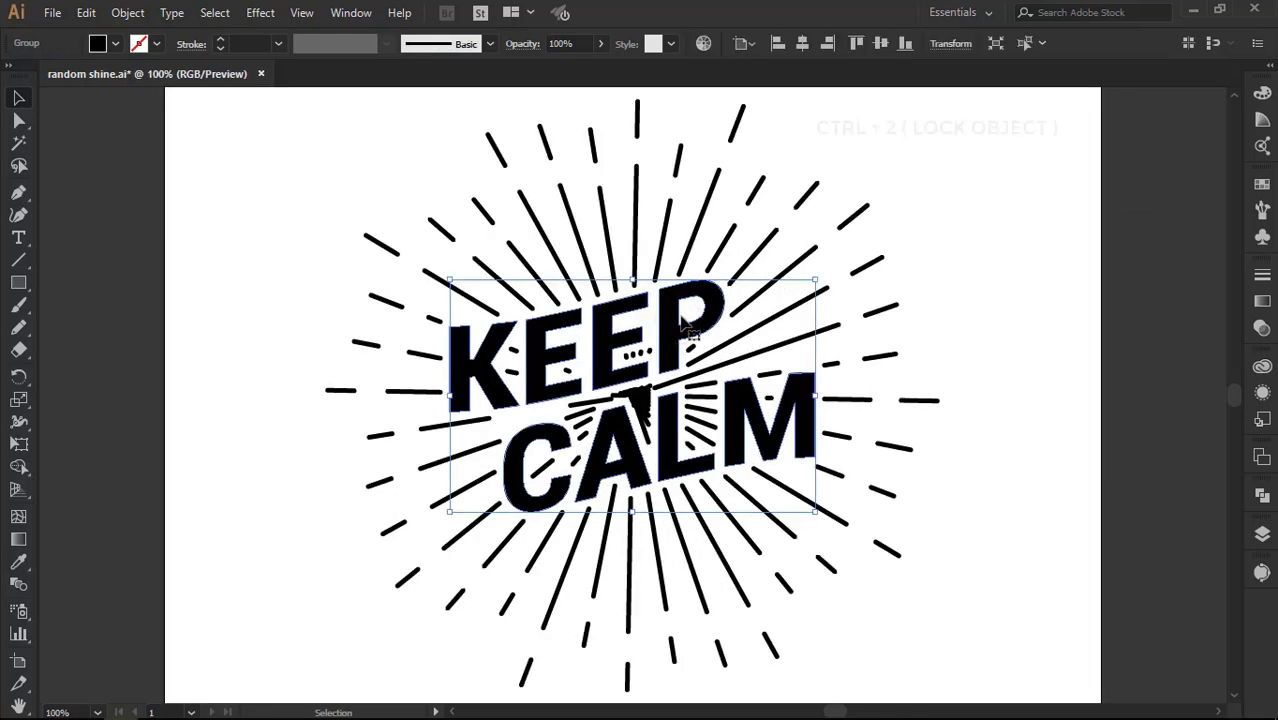
key(ctrl+2)
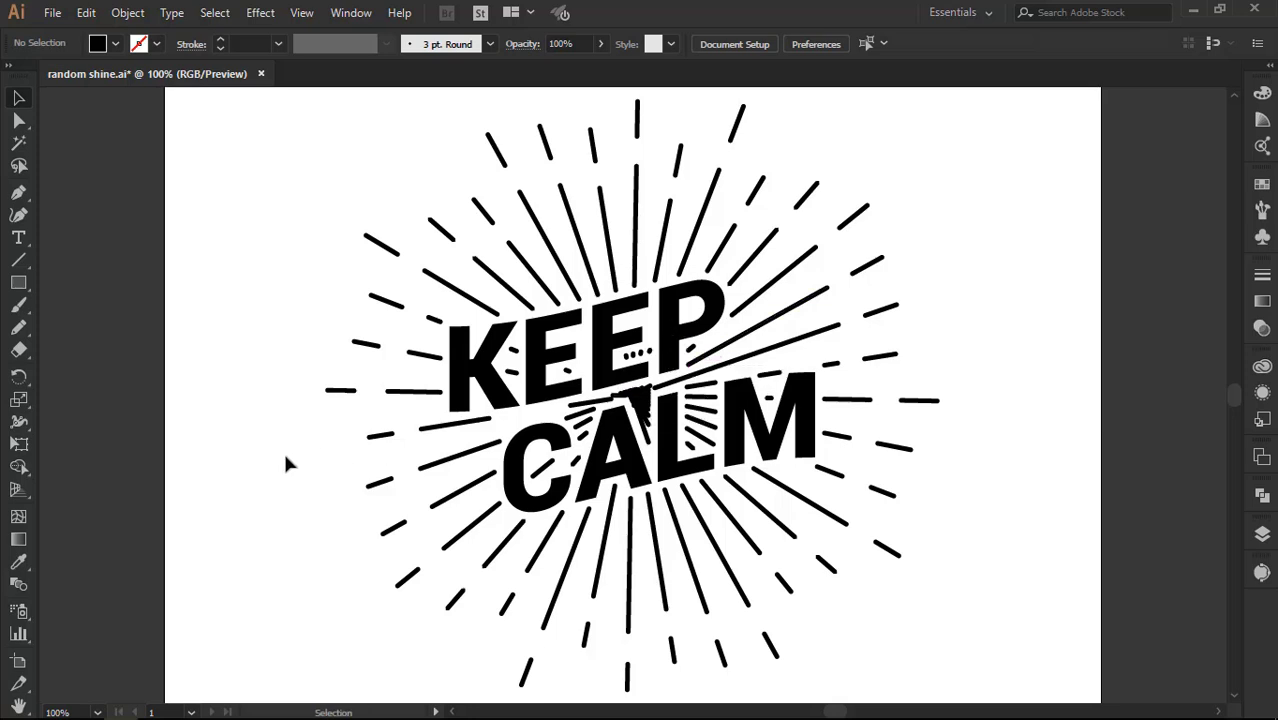
Step: With the Eraser at 150% zoom, erase leftover ray fragments between the KEEP CALM letters
click(20, 351)
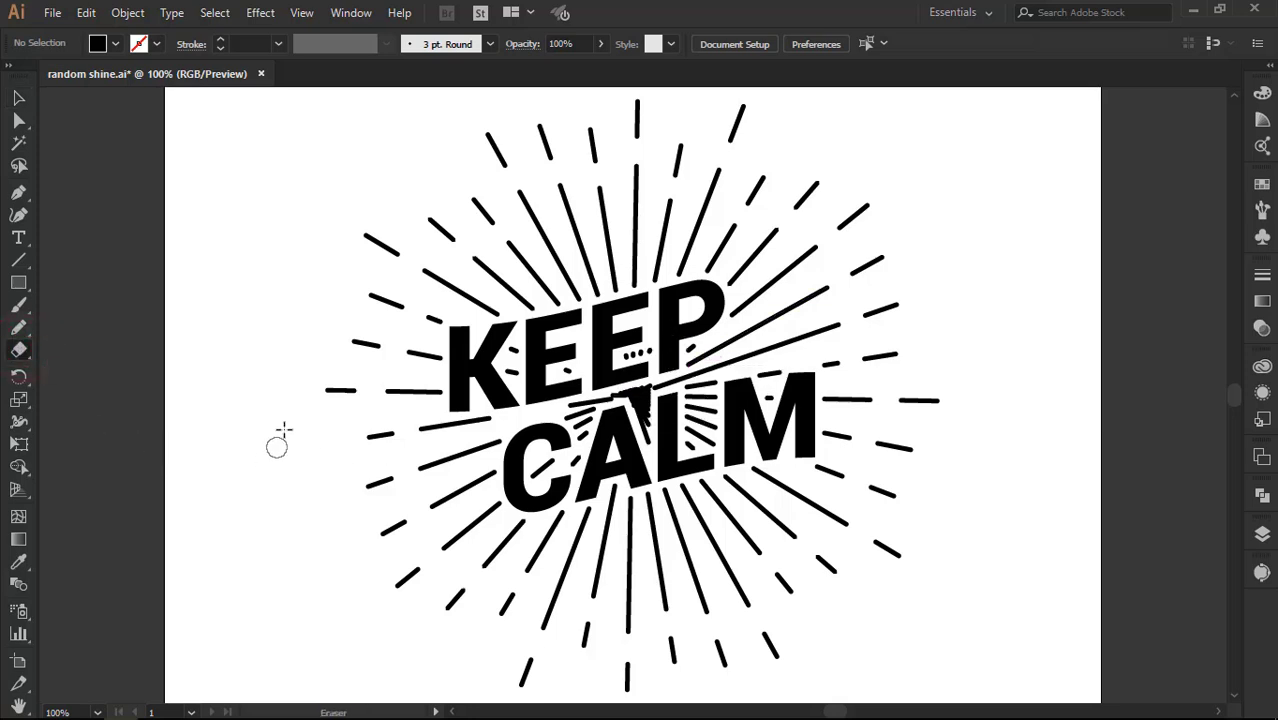
key(ctrl+plus)
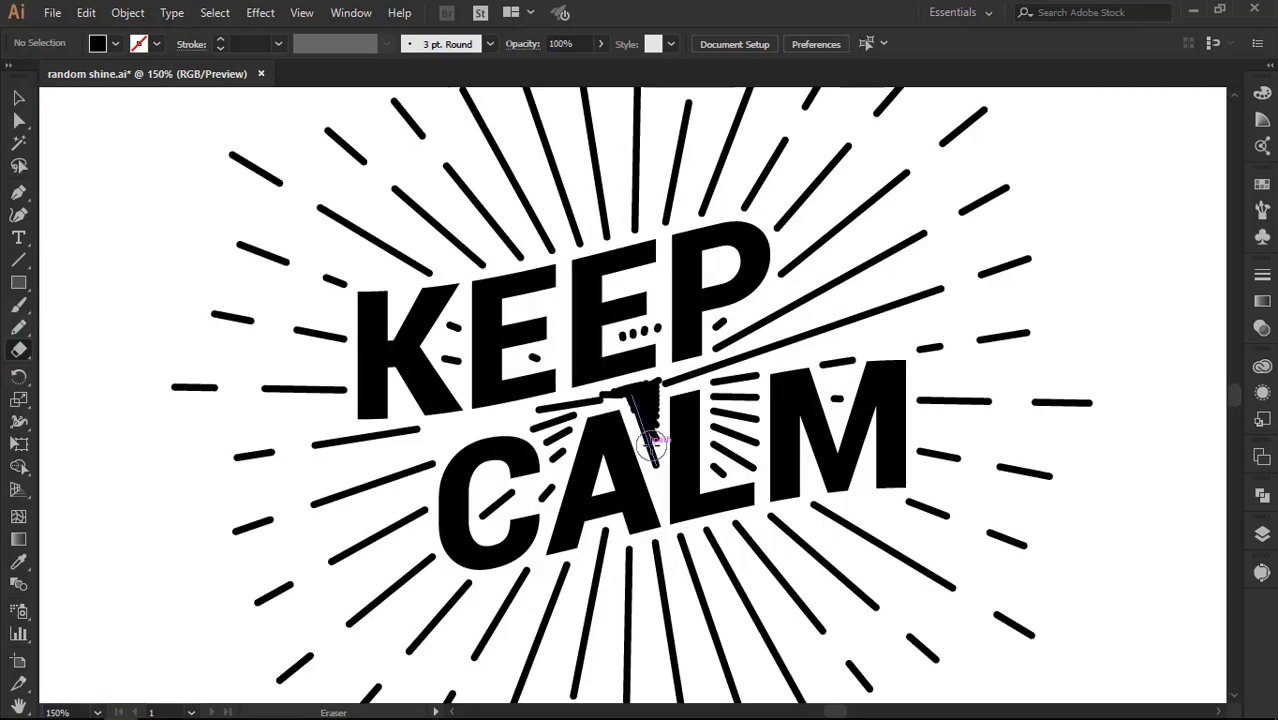
drag(650, 472, 650, 465)
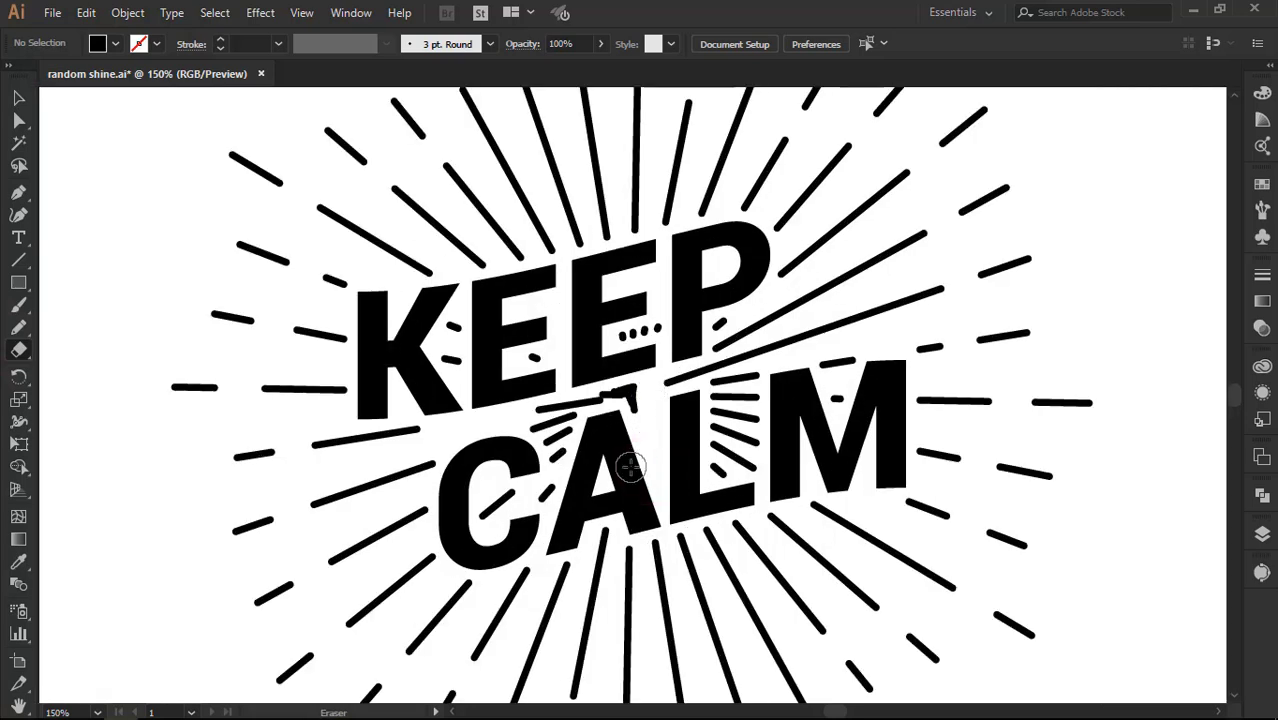
mouse_move(640, 400)
mouse_down()
mouse_move(630, 470)
mouse_move(595, 405)
mouse_move(515, 410)
mouse_up()
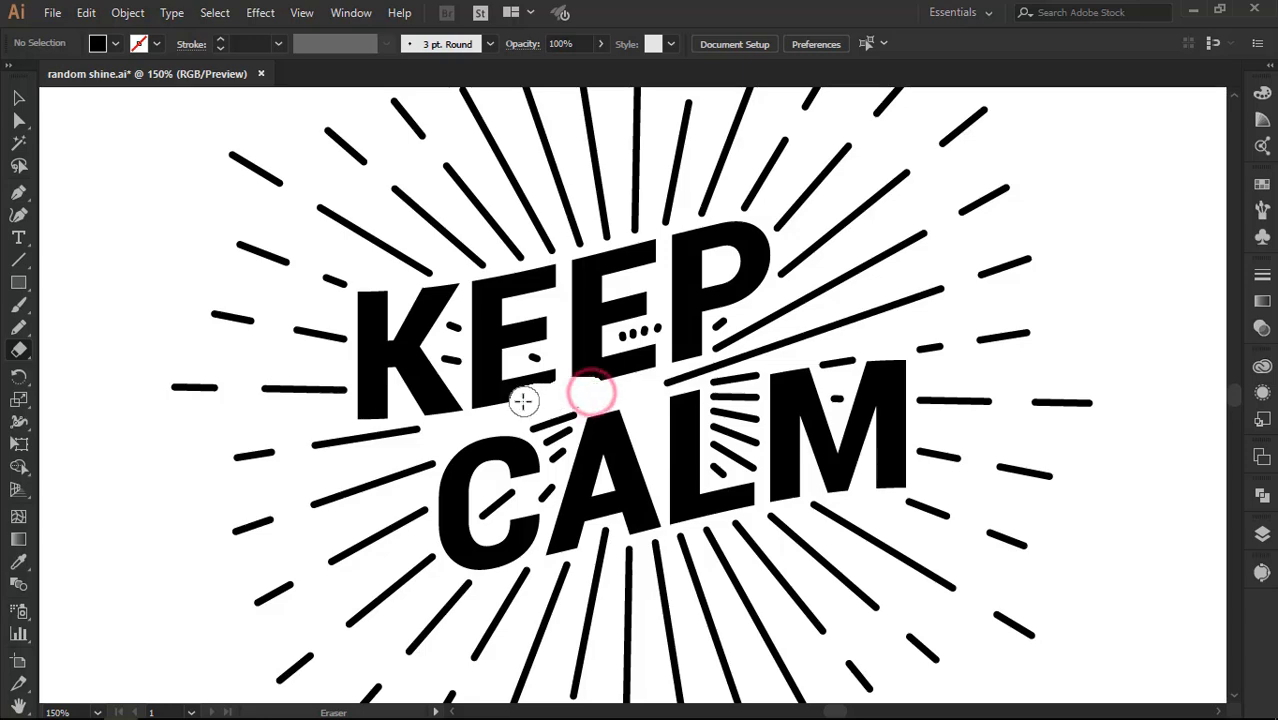
drag(540, 352, 446, 362)
drag(658, 330, 614, 336)
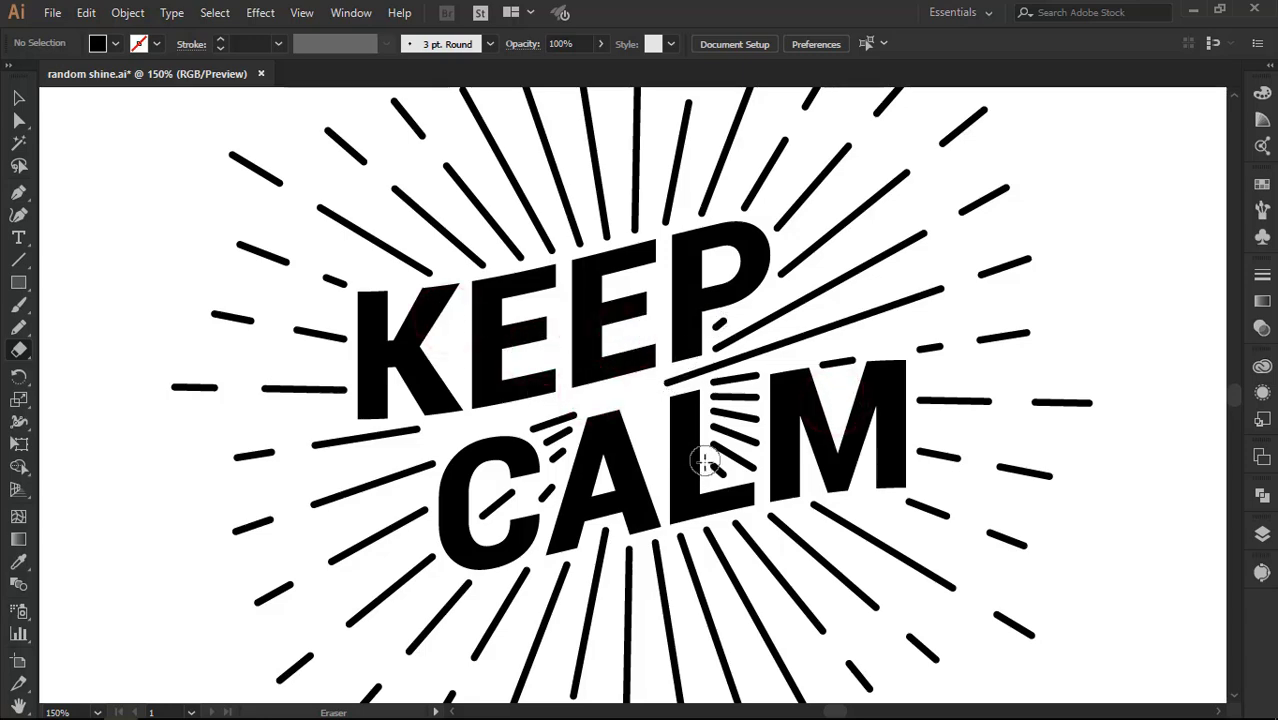
drag(704, 461, 712, 512)
click(549, 505)
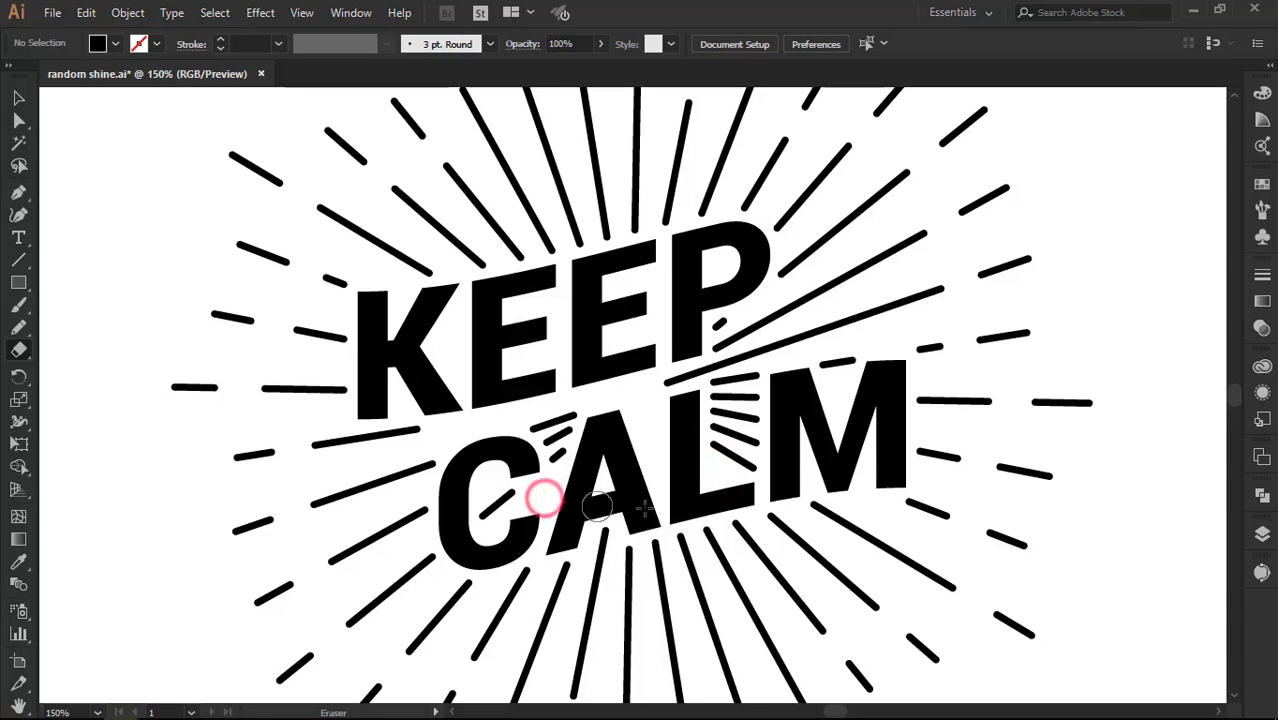
Step: Cut small eraser gaps into several rays above KEEP and on the right
key(ctrl+minus)
key(ctrl+minus)
key(ctrl+plus)
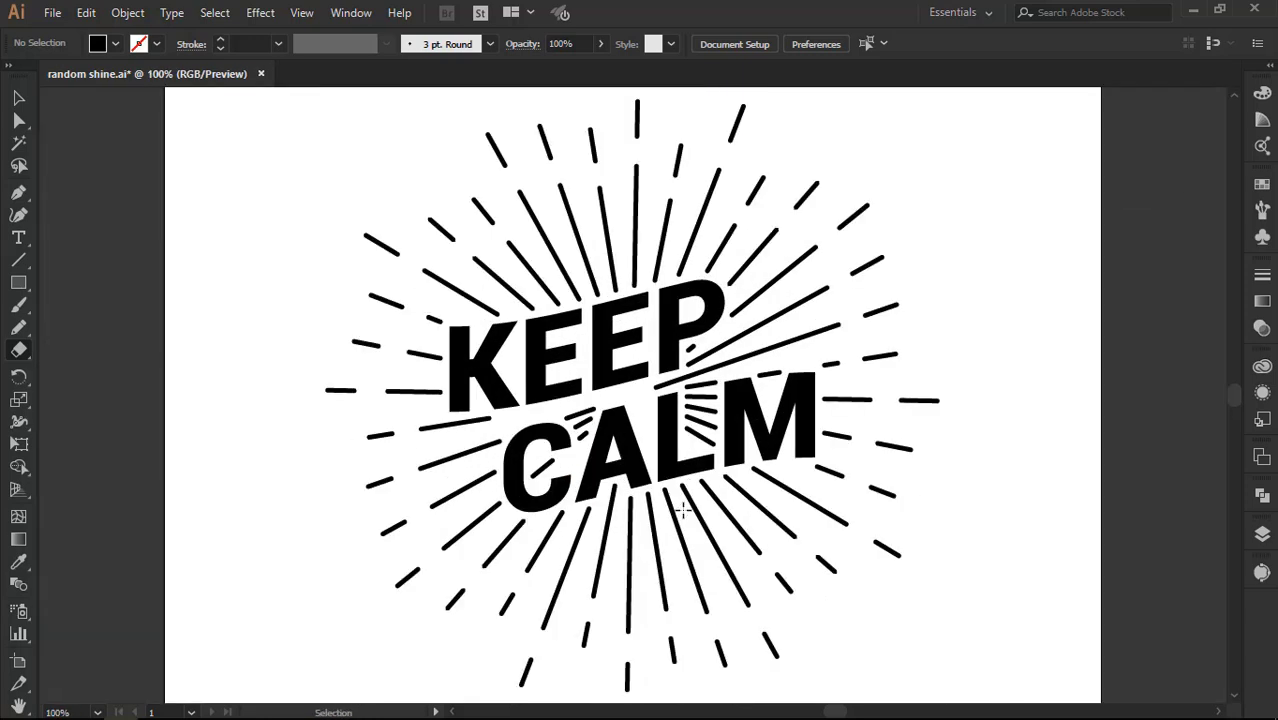
key(ctrl+plus)
drag(687, 333, 668, 404)
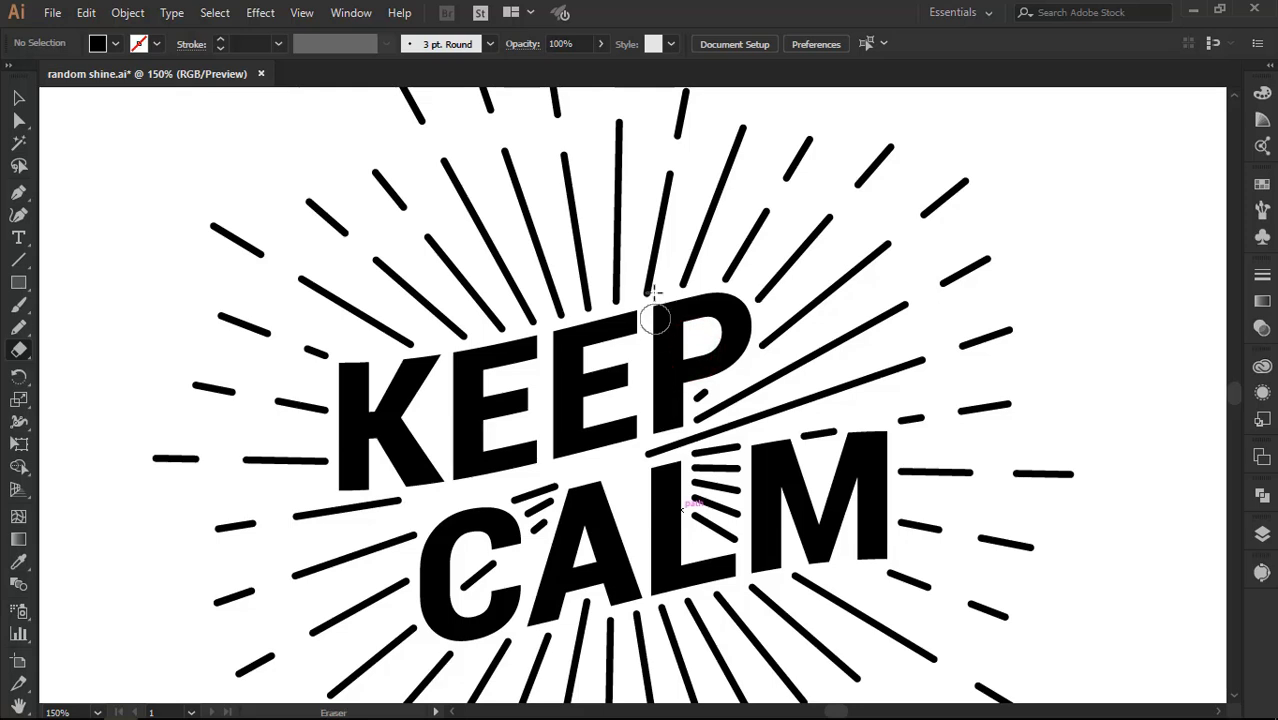
drag(610, 237, 624, 244)
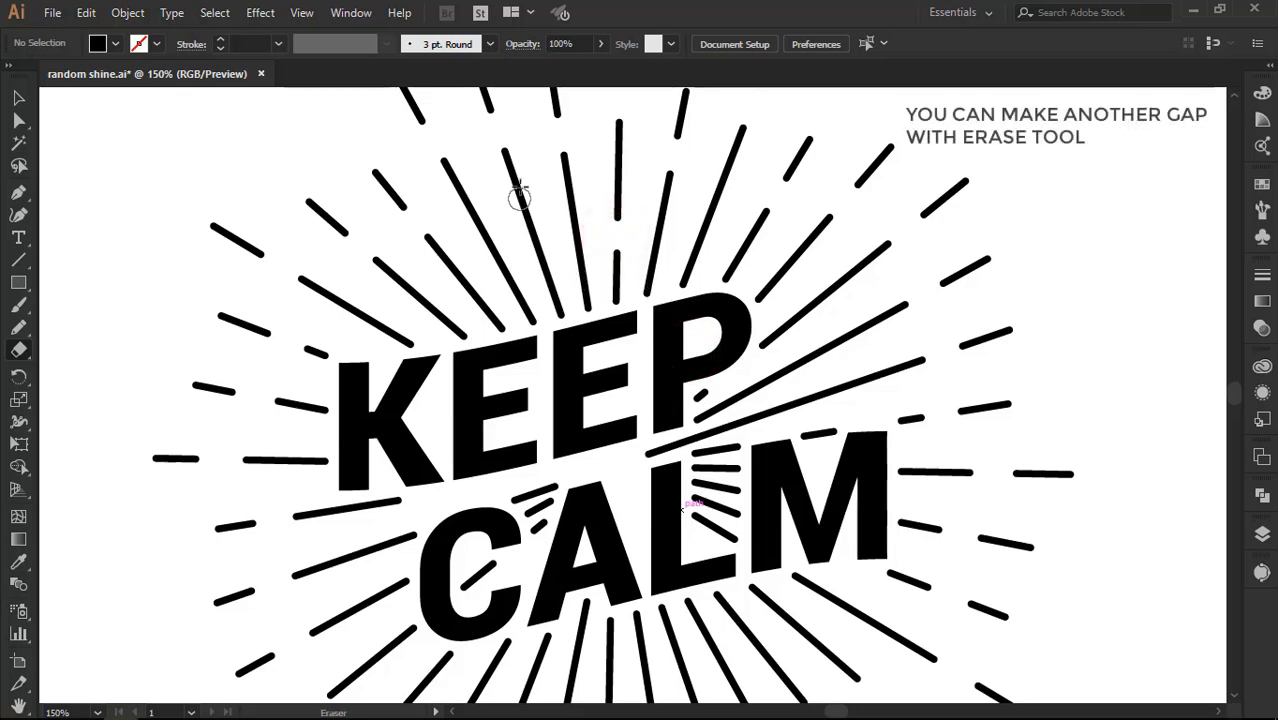
drag(514, 170, 520, 186)
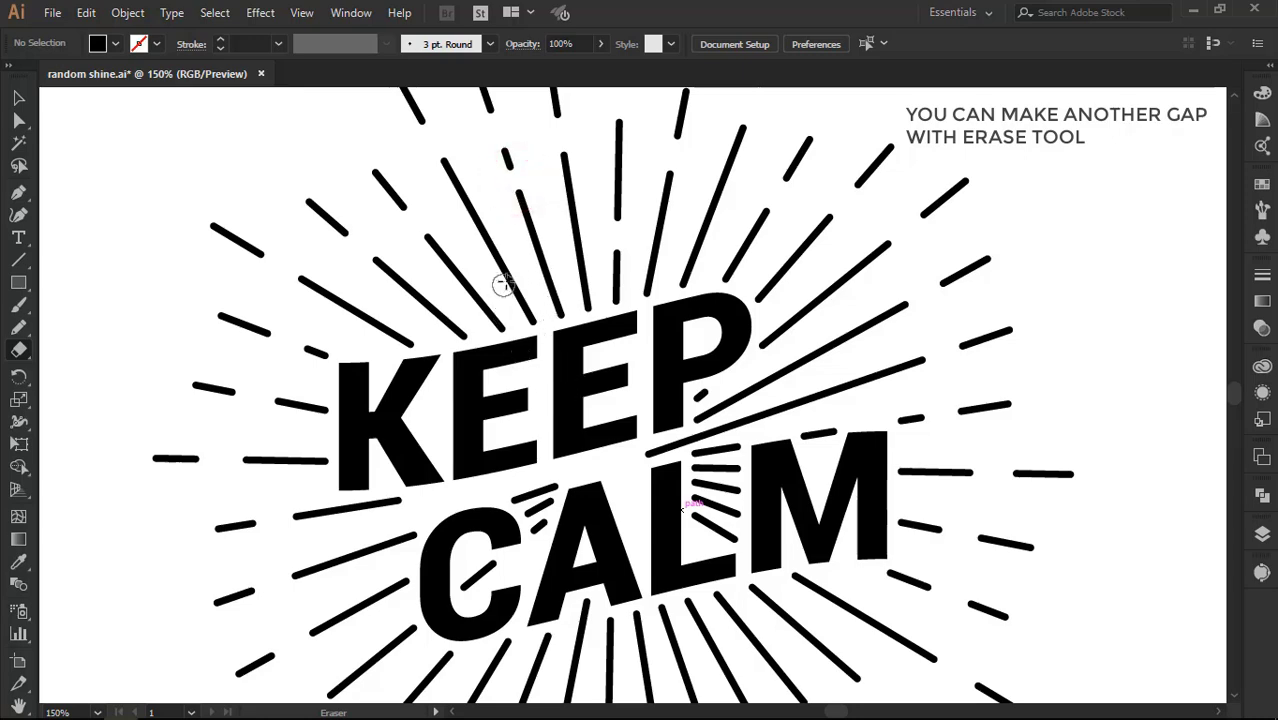
click(505, 285)
click(351, 300)
click(812, 237)
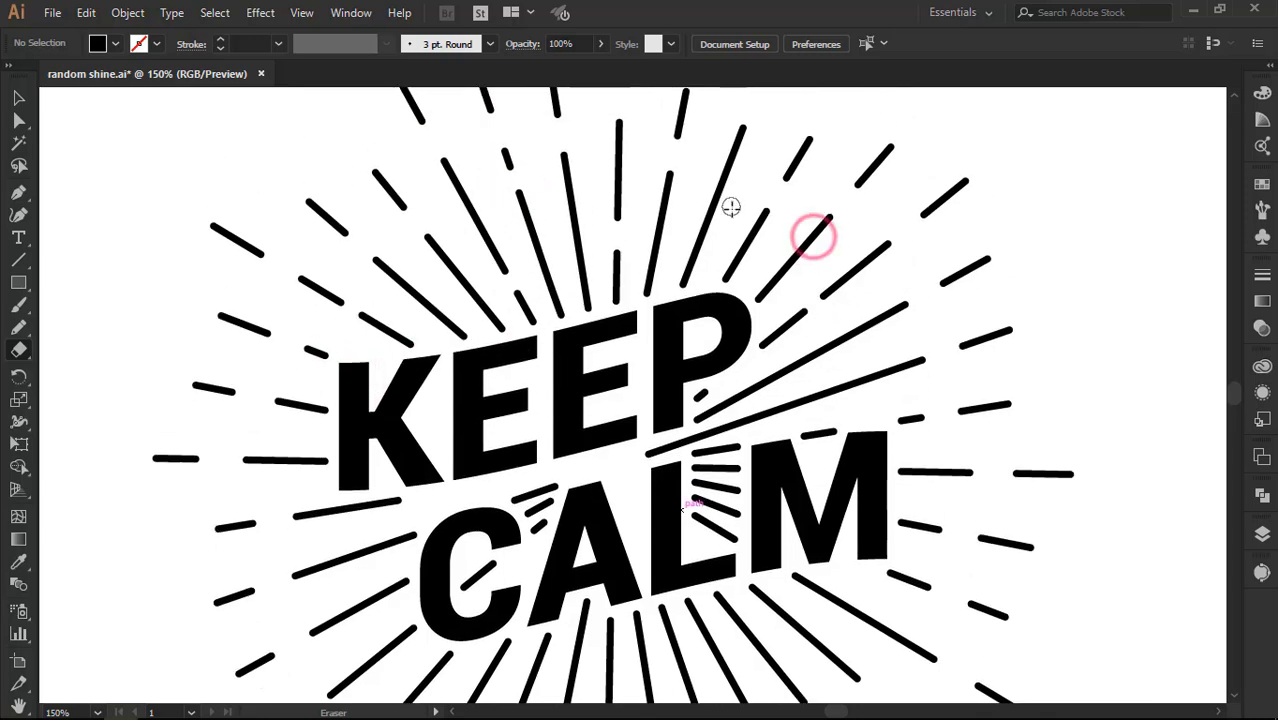
Step: Cut small eraser gaps into the rays below, left and right of CALM
scroll(731, 207, down, 2)
scroll(720, 300, down, 4)
click(666, 450)
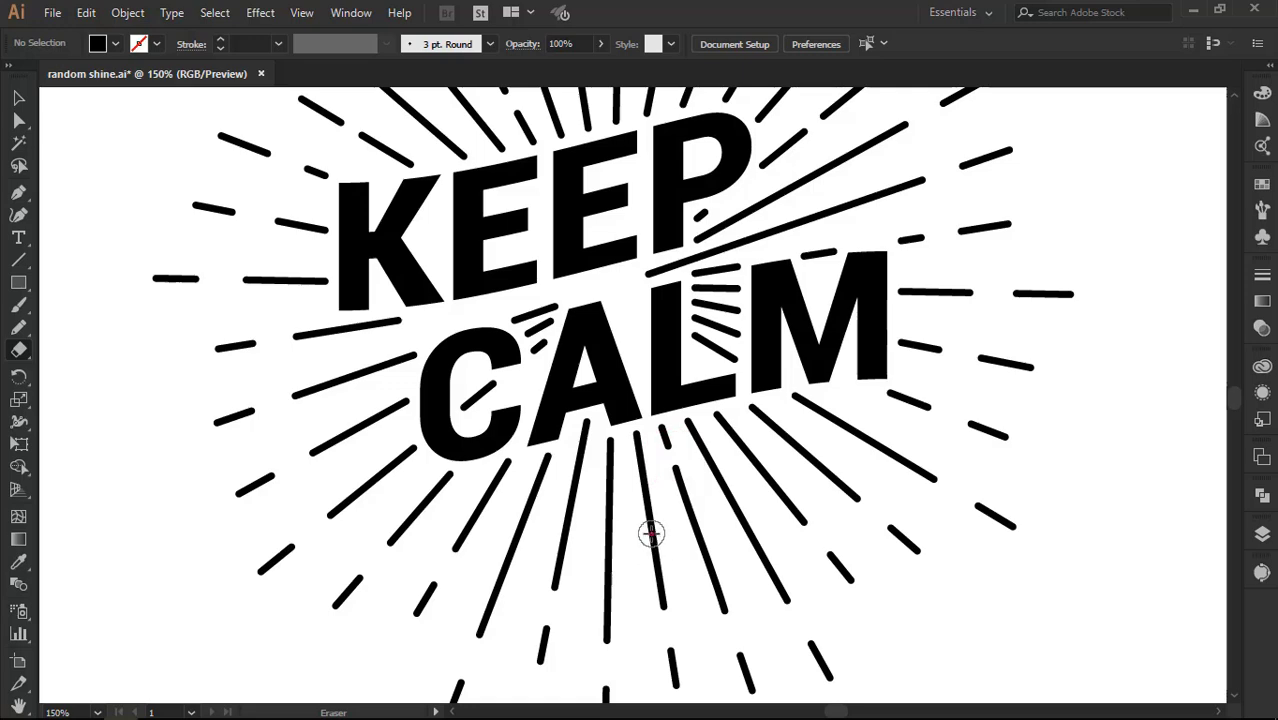
click(651, 534)
click(376, 477)
click(514, 542)
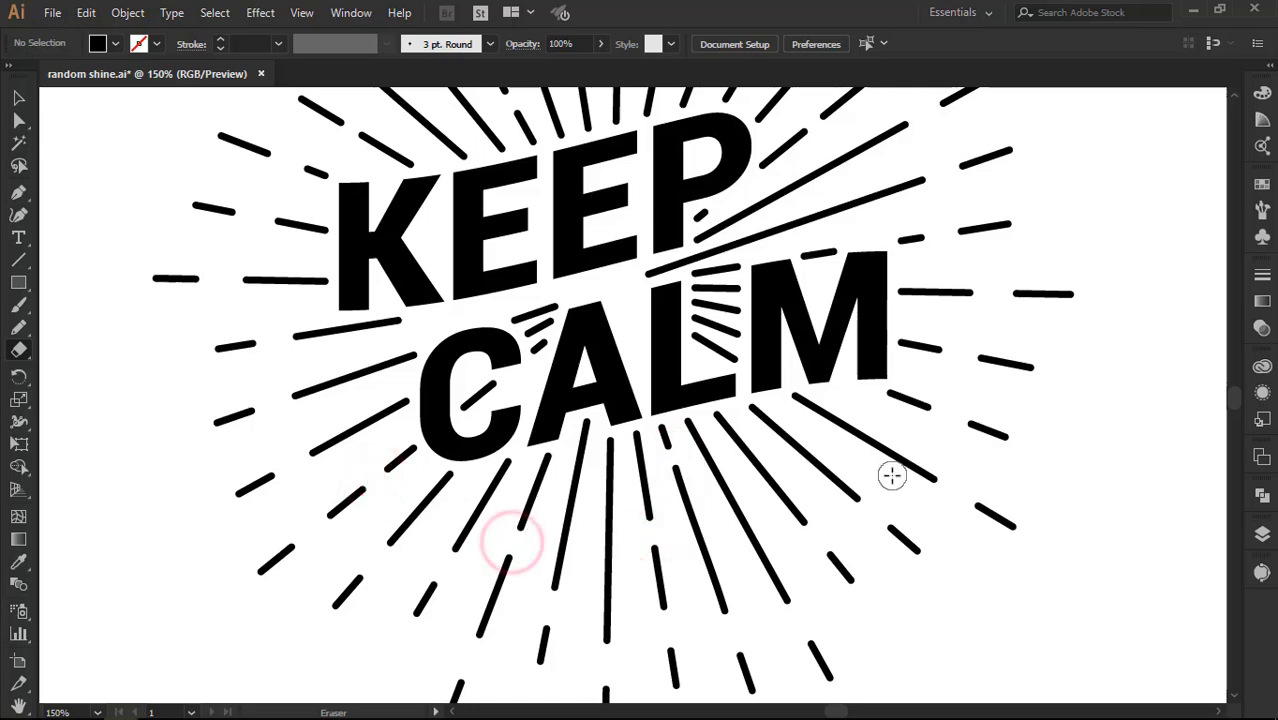
click(827, 417)
click(813, 465)
click(759, 545)
scroll(812, 376, up, 4)
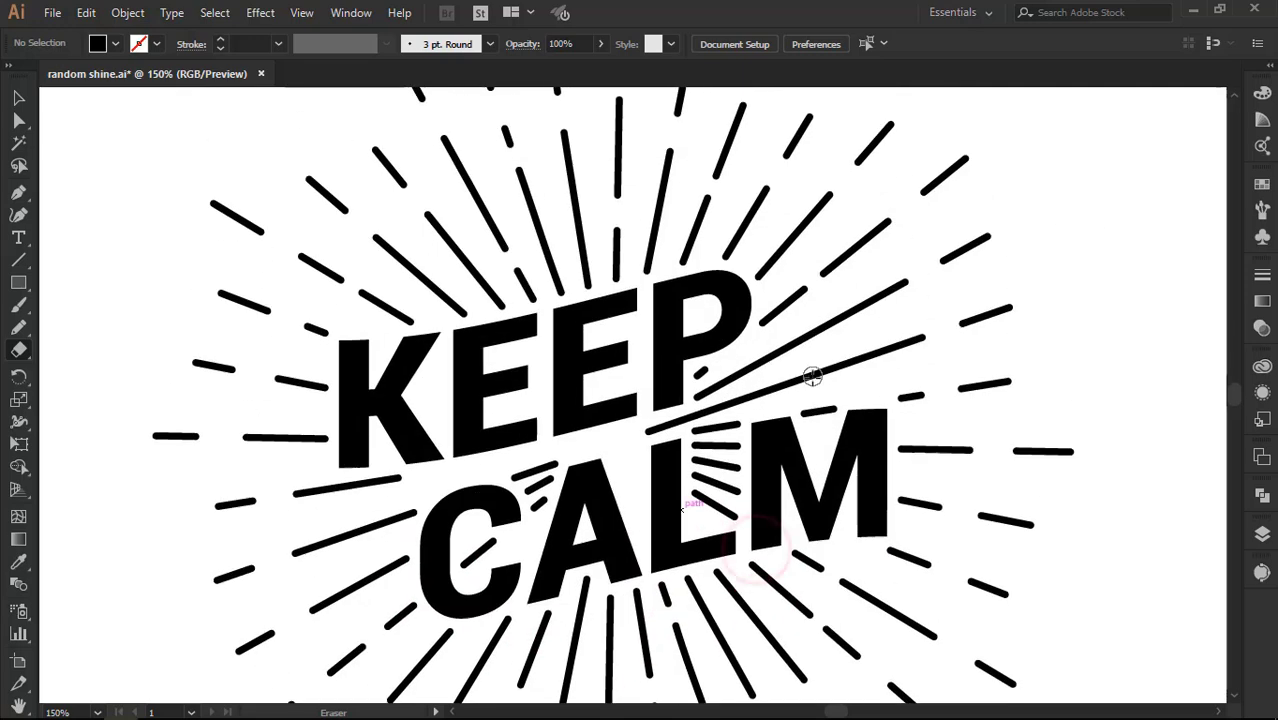
click(812, 376)
click(362, 525)
click(750, 497)
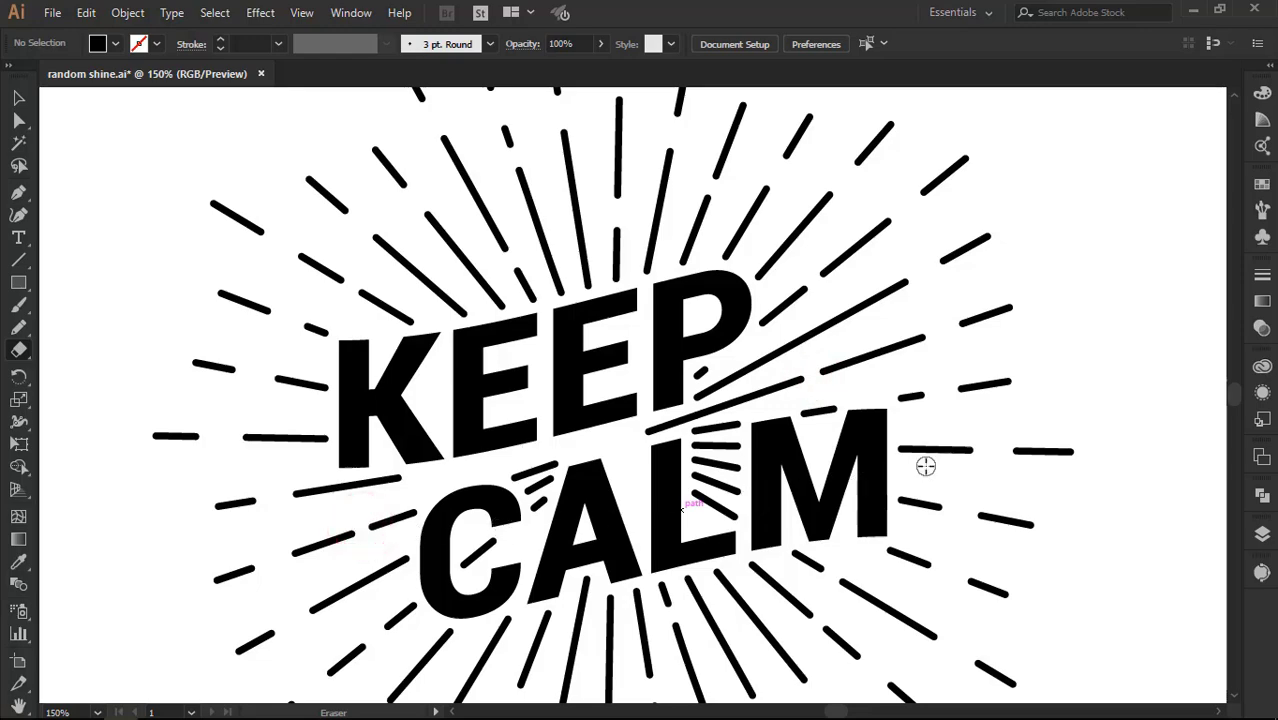
key(ctrl+0)
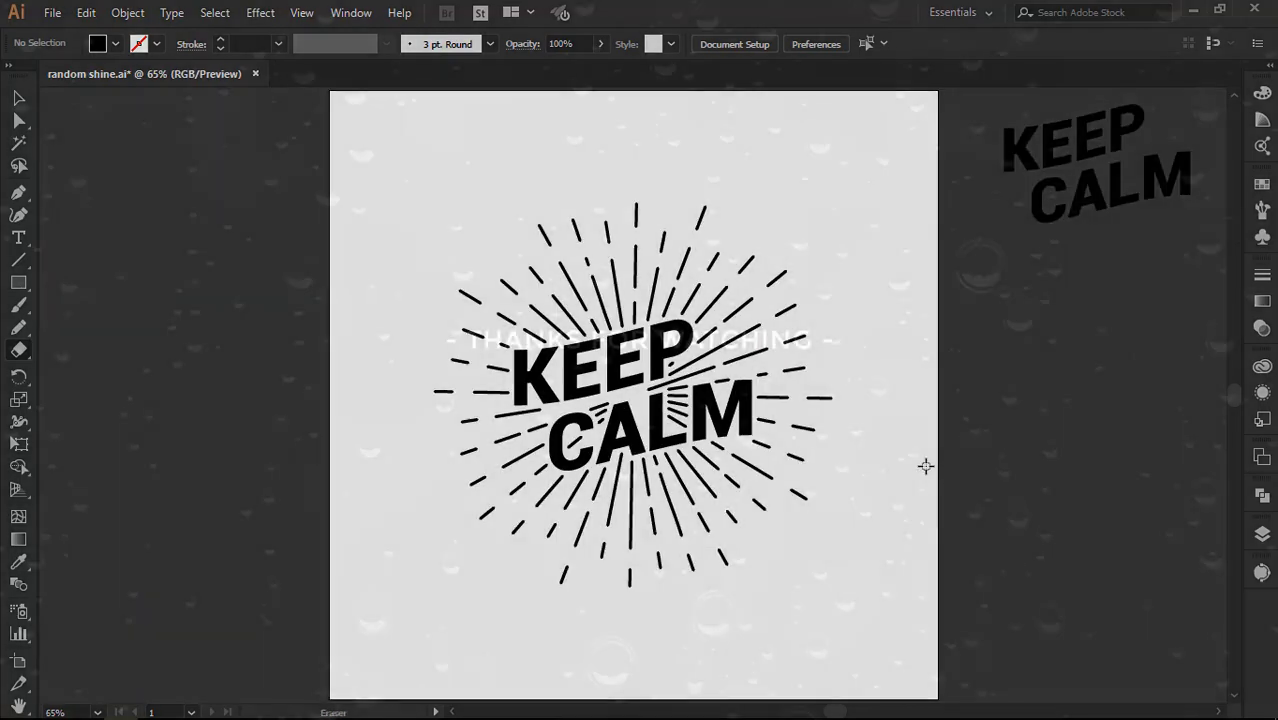